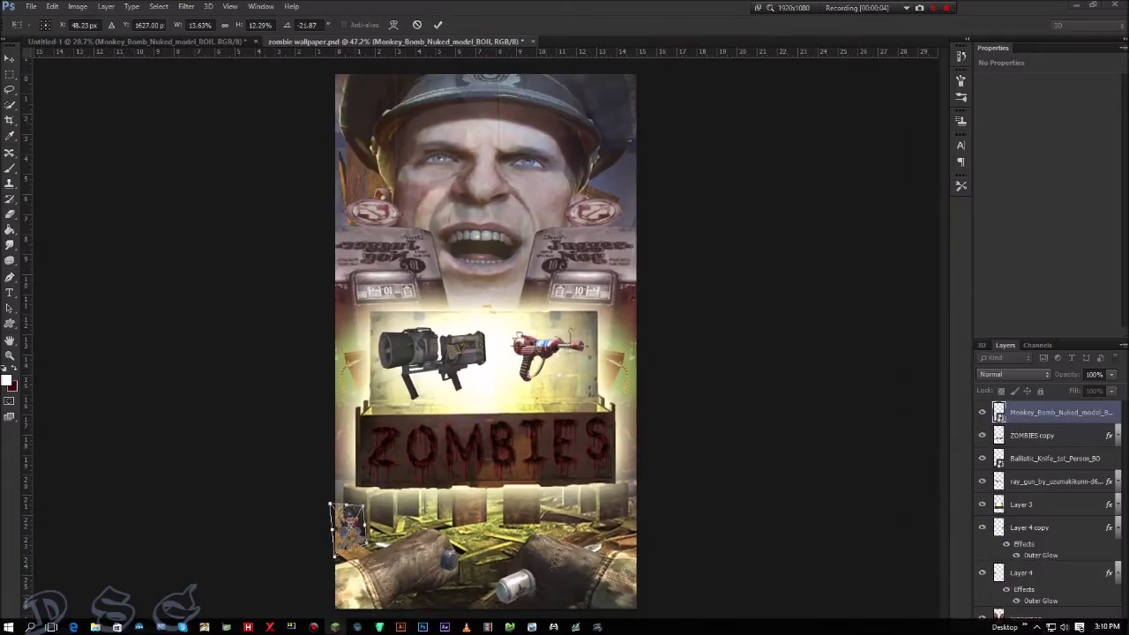
Switch from the Photoshop wallpaper to the browser showing the YouTube Perk-A-Cola video page.
click(357, 626)
scroll(403, 264, up, 2)
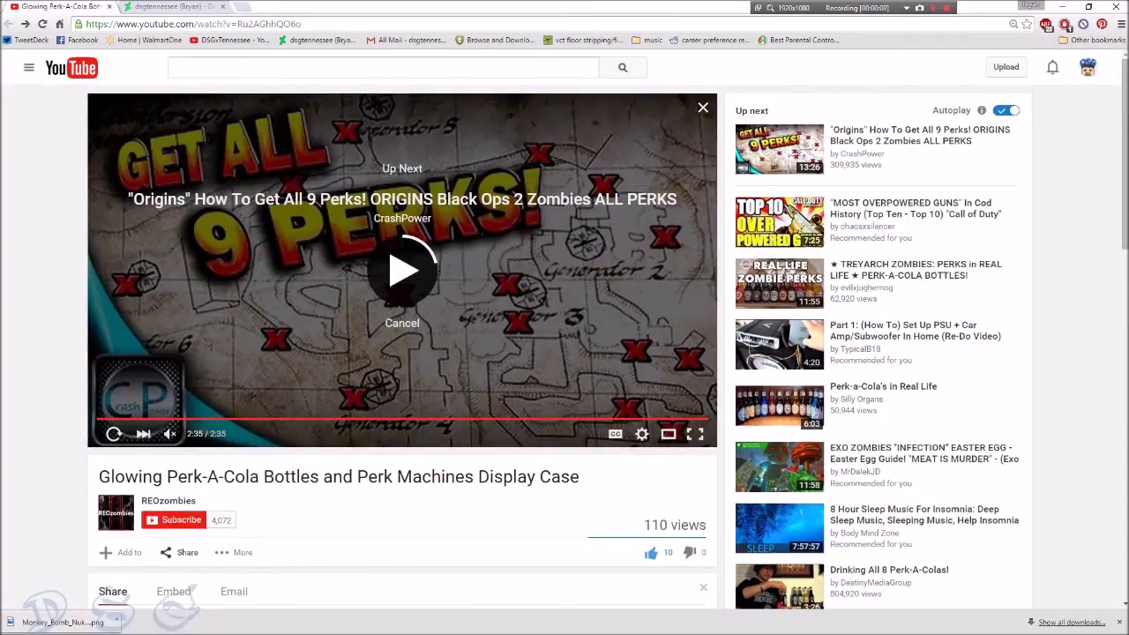
Search Google for 'monkey bomb png' and show the image results.
click(302, 23)
key(BackSpace)
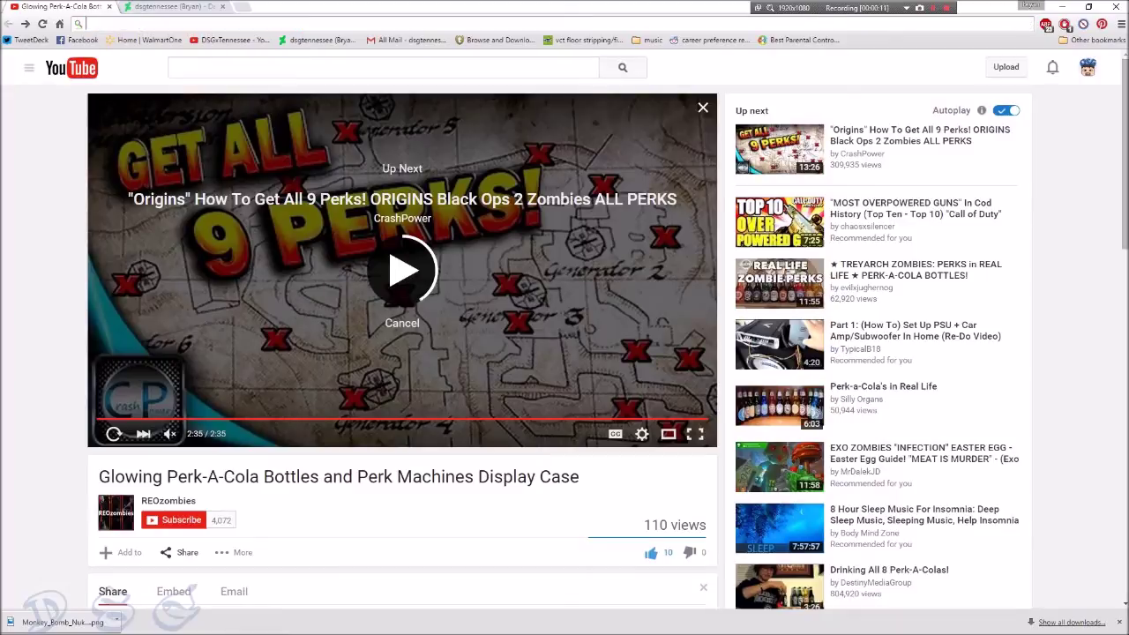
text(monkey bomb )
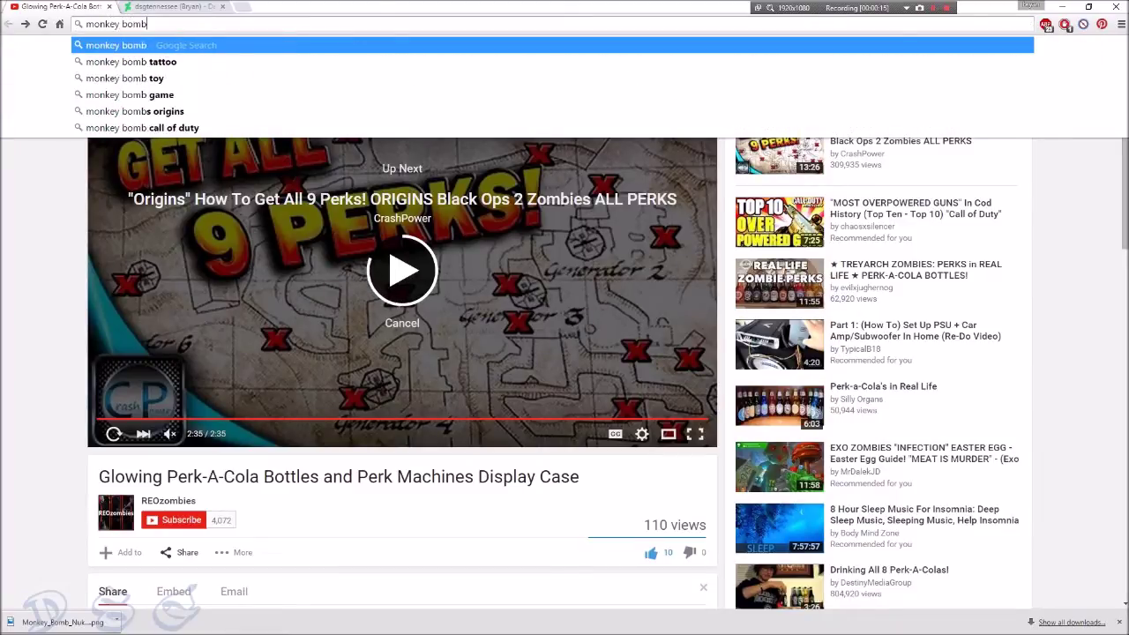
text(png)
key(Return)
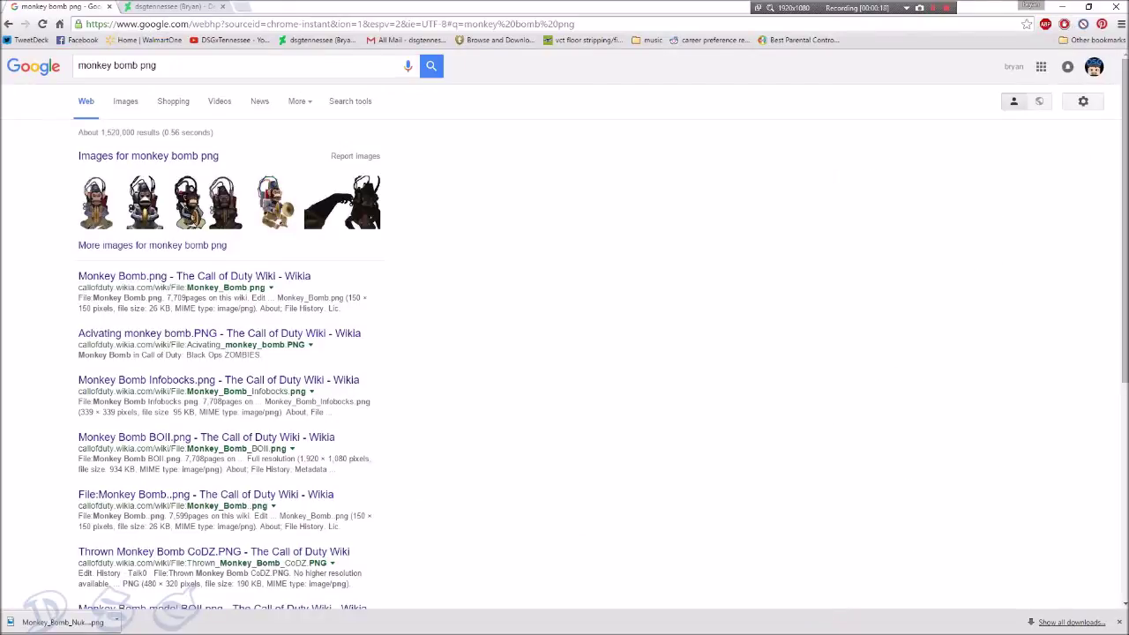
click(149, 155)
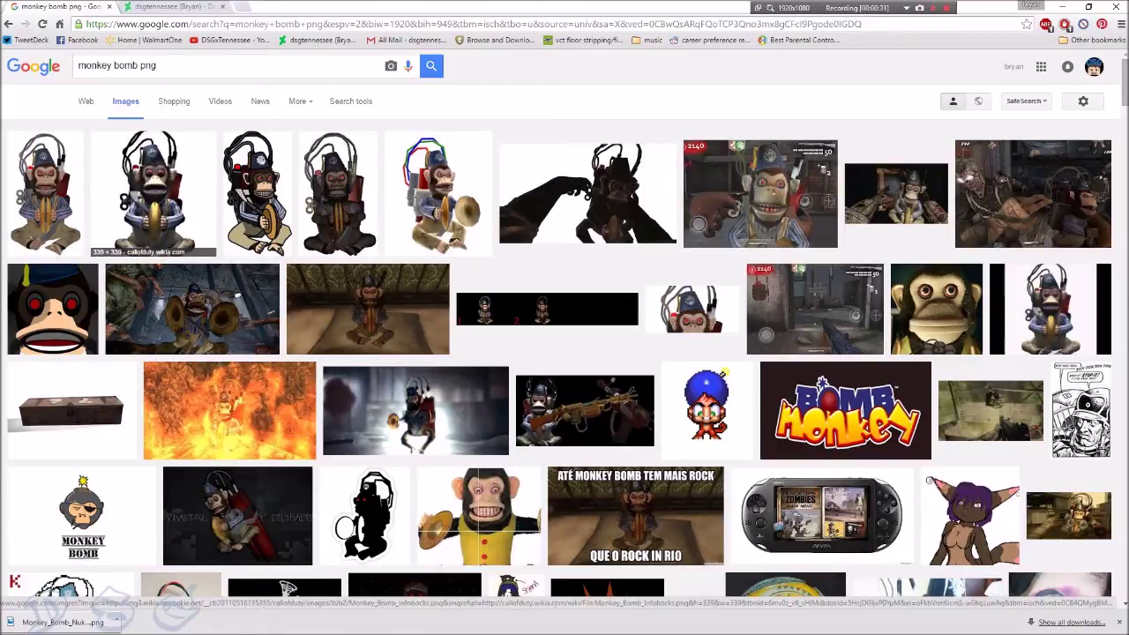
Preview the Monkey Bomb Infobocks.png image, then scroll through the remaining results.
click(153, 192)
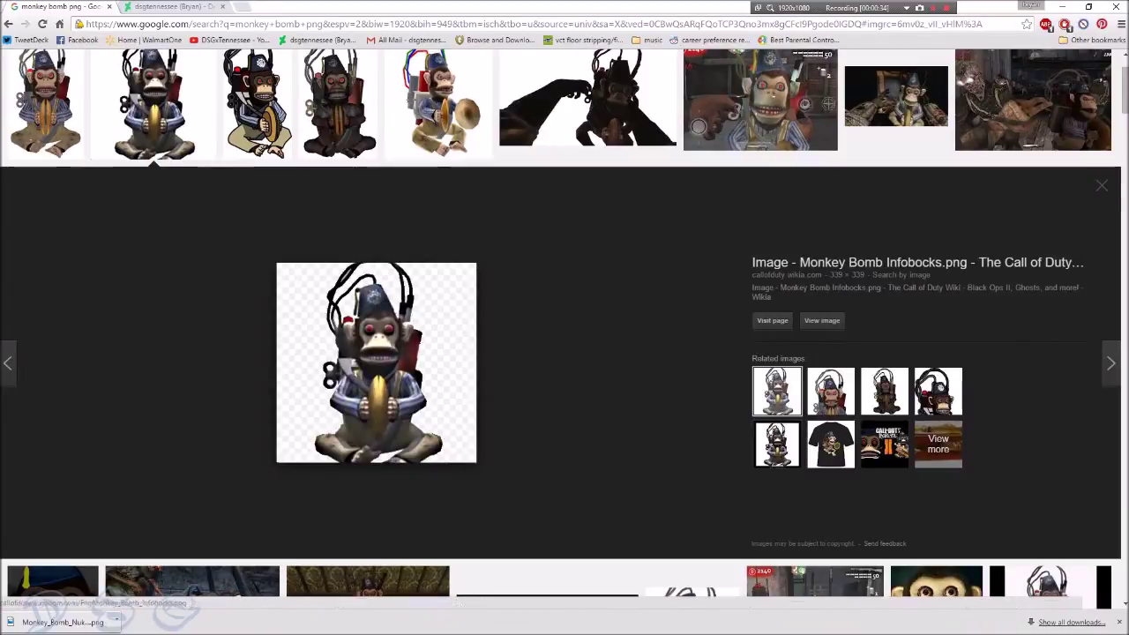
key(Escape)
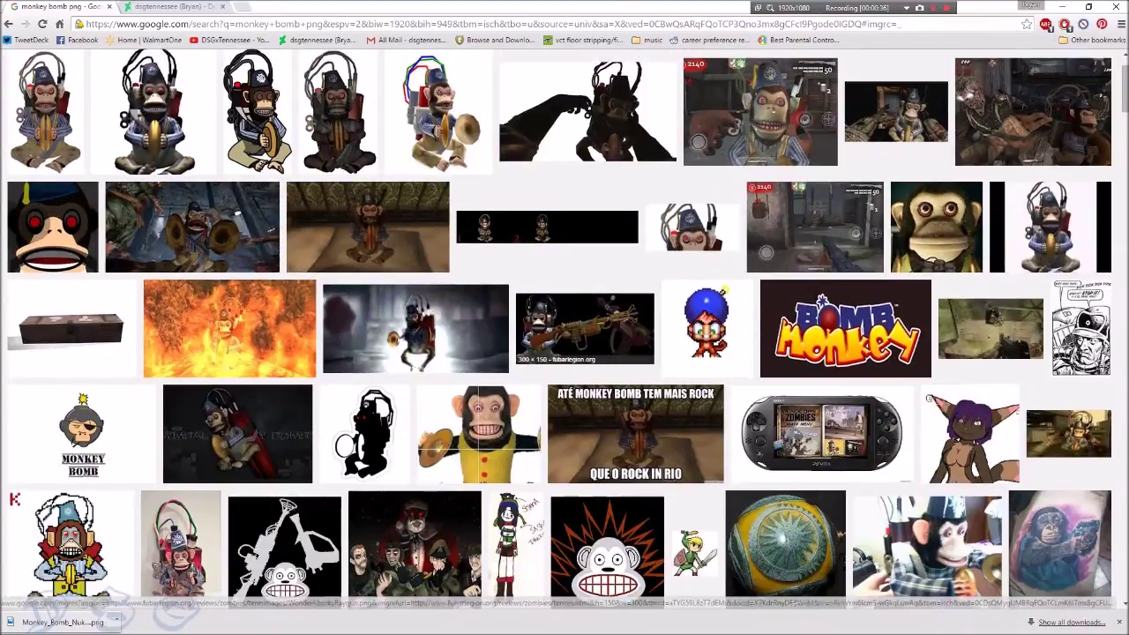
scroll(415, 326, down, 5)
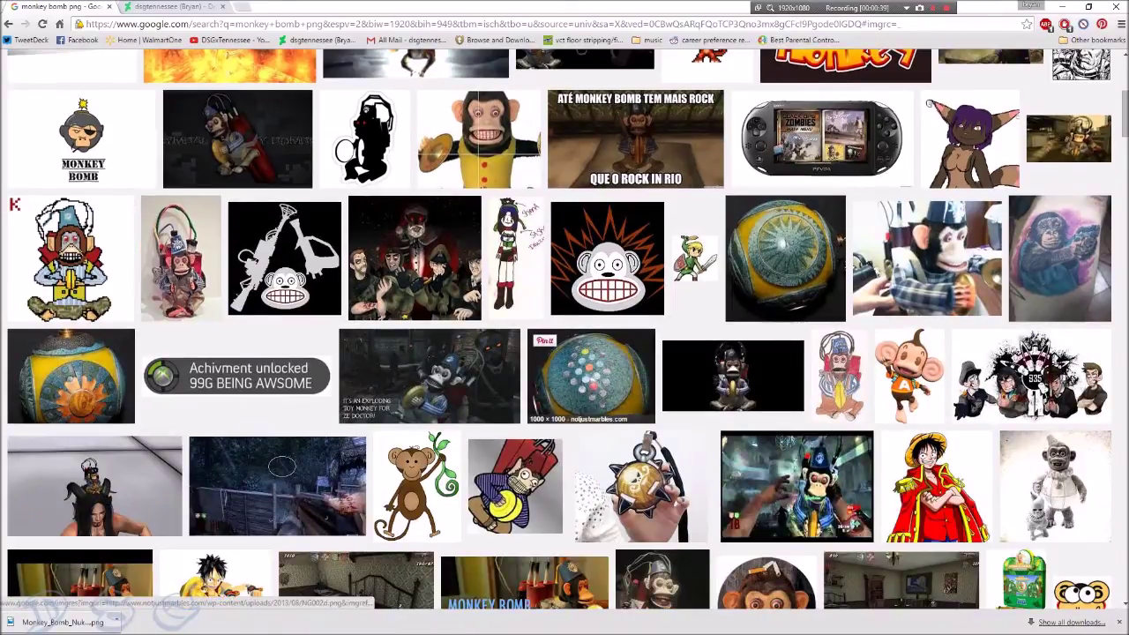
scroll(609, 380, down, 1)
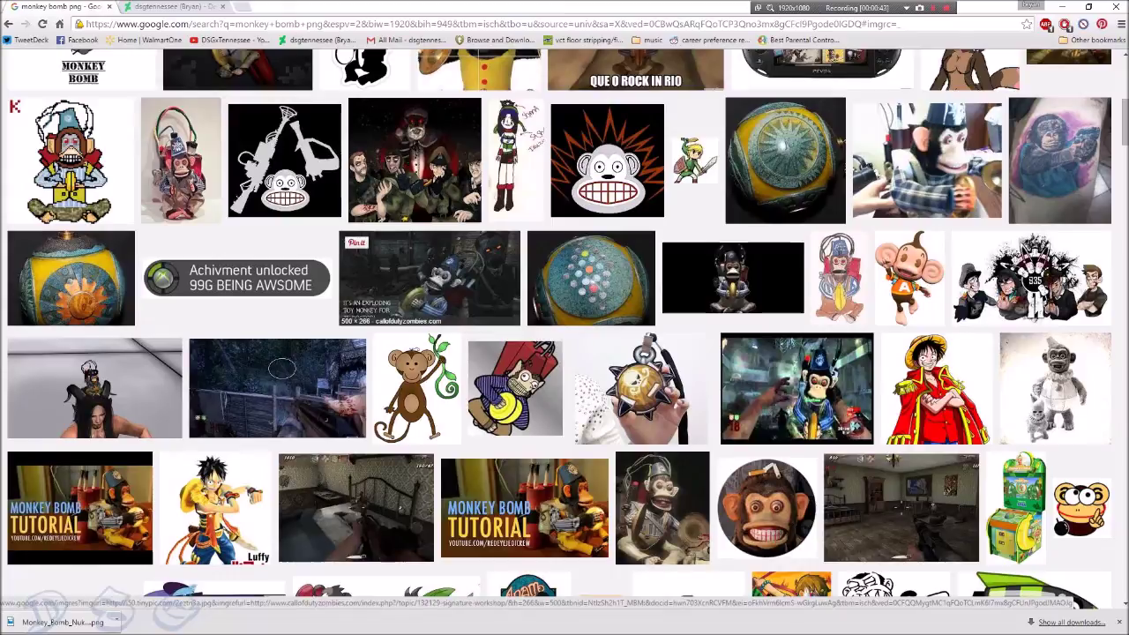
scroll(429, 278, down, 5)
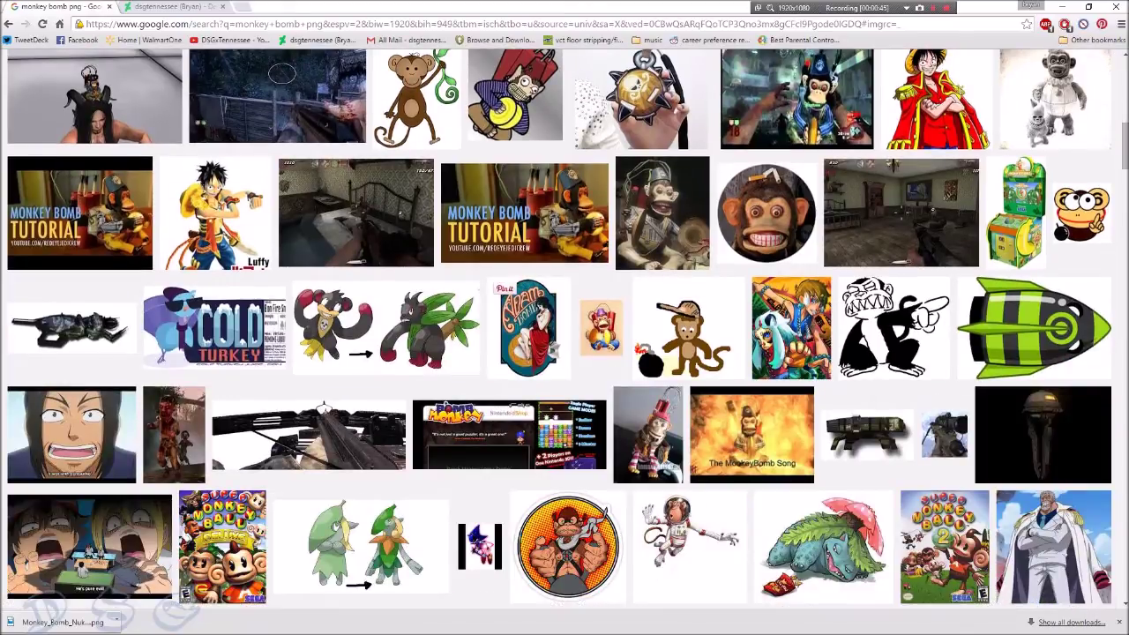
scroll(520, 265, down, 6)
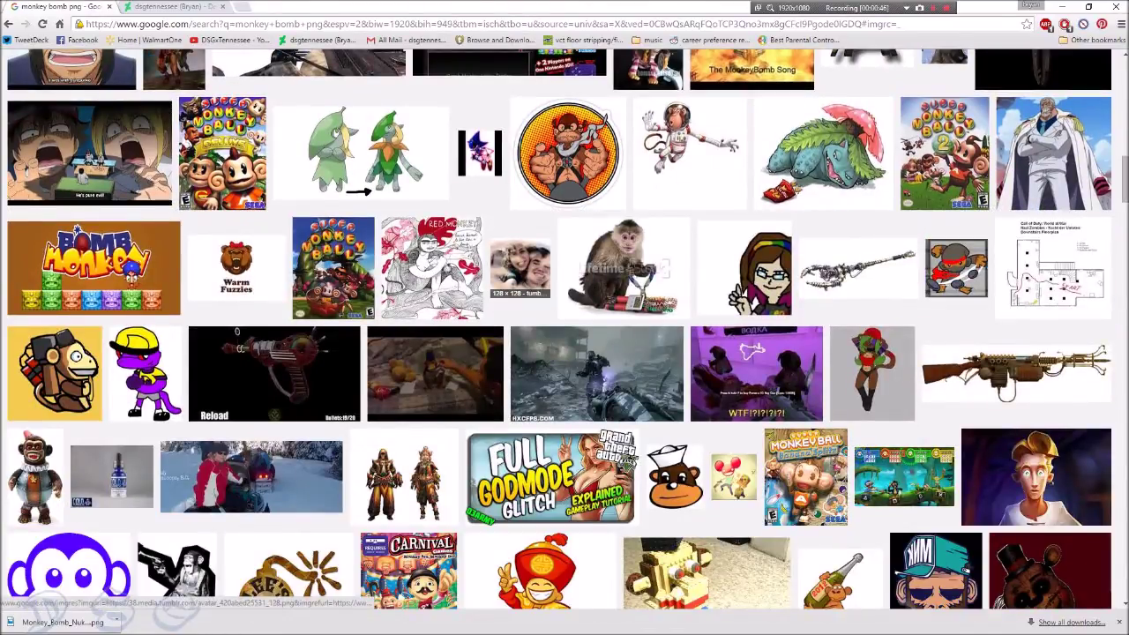
scroll(521, 264, down, 6)
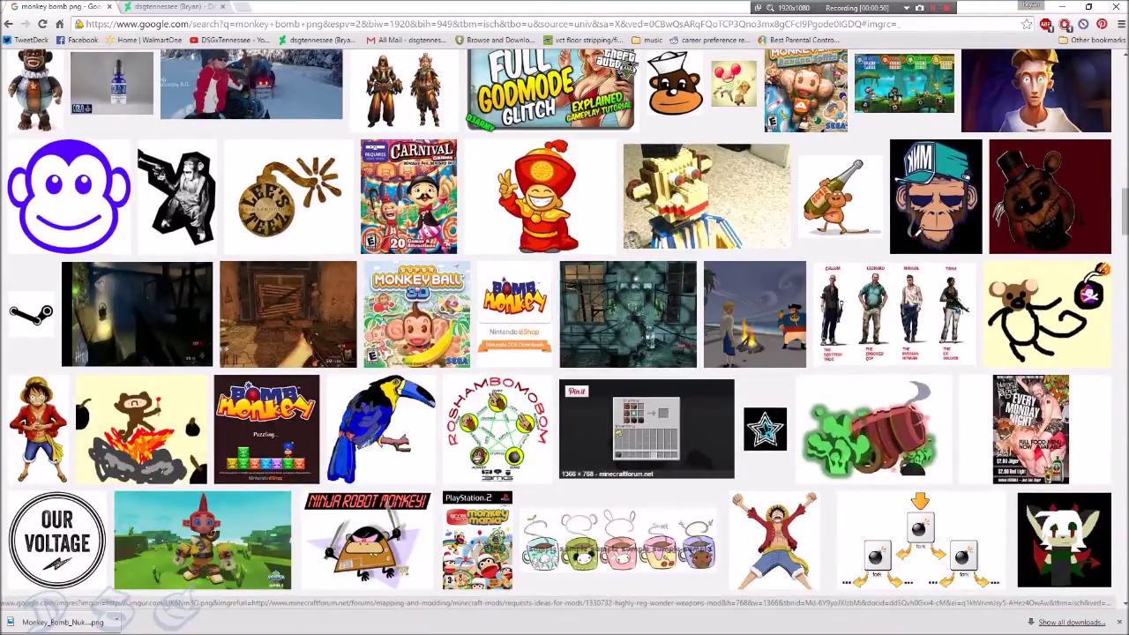
scroll(646, 427, up, 10)
scroll(646, 428, up, 10)
scroll(647, 428, up, 2)
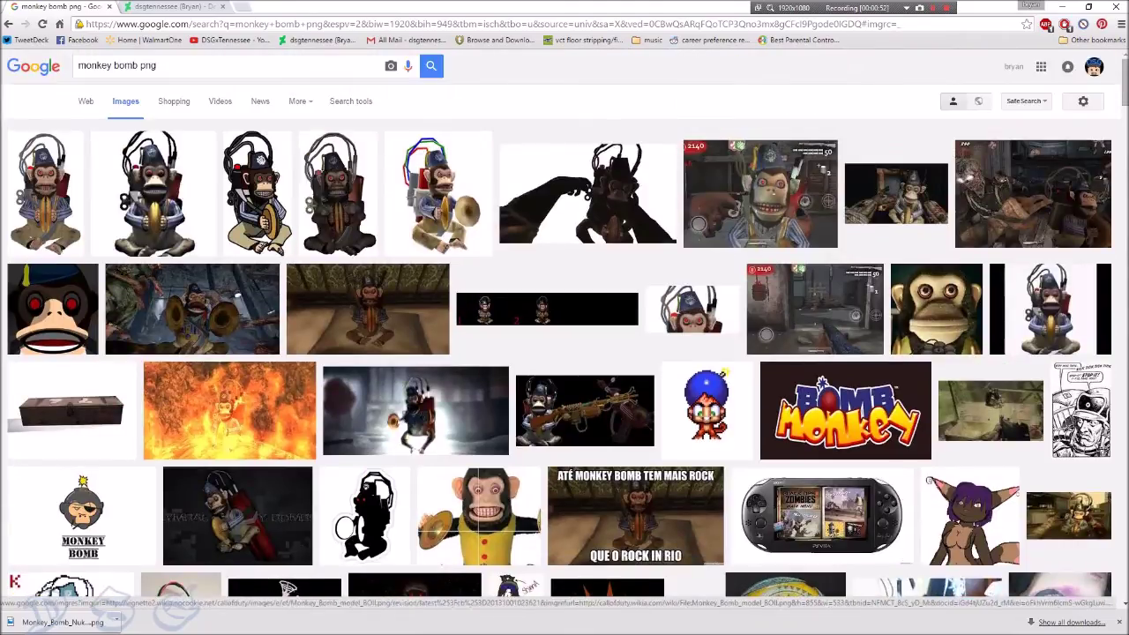
Preview the fifth monkey bomb picture, then return to the Monkey Bomb Infobocks.png preview.
click(438, 194)
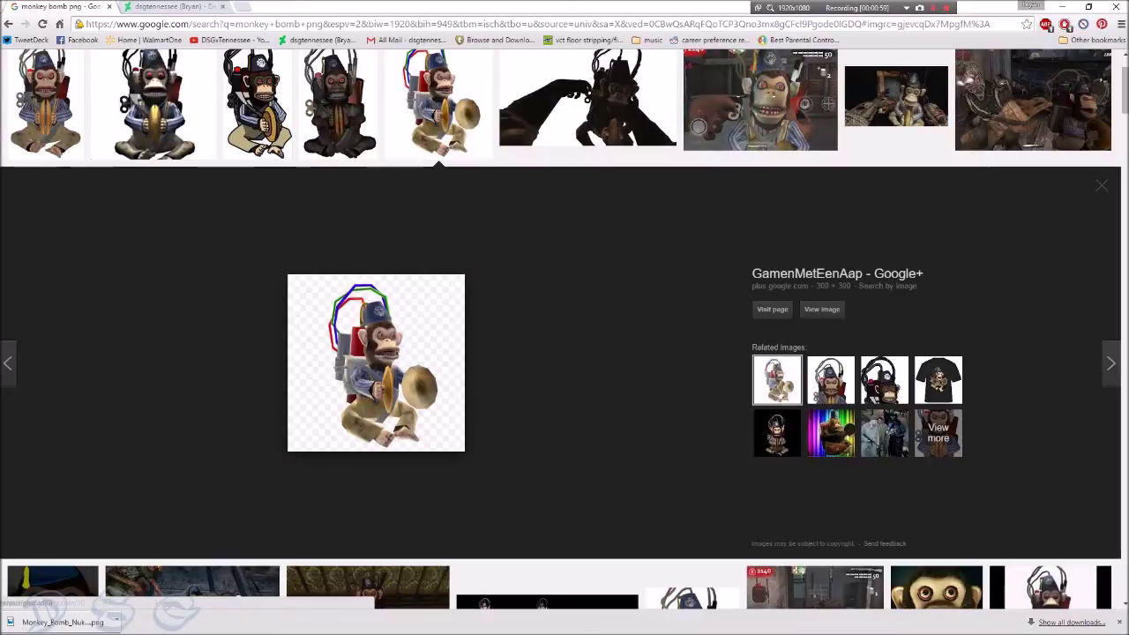
key(Escape)
scroll(439, 195, up, 1)
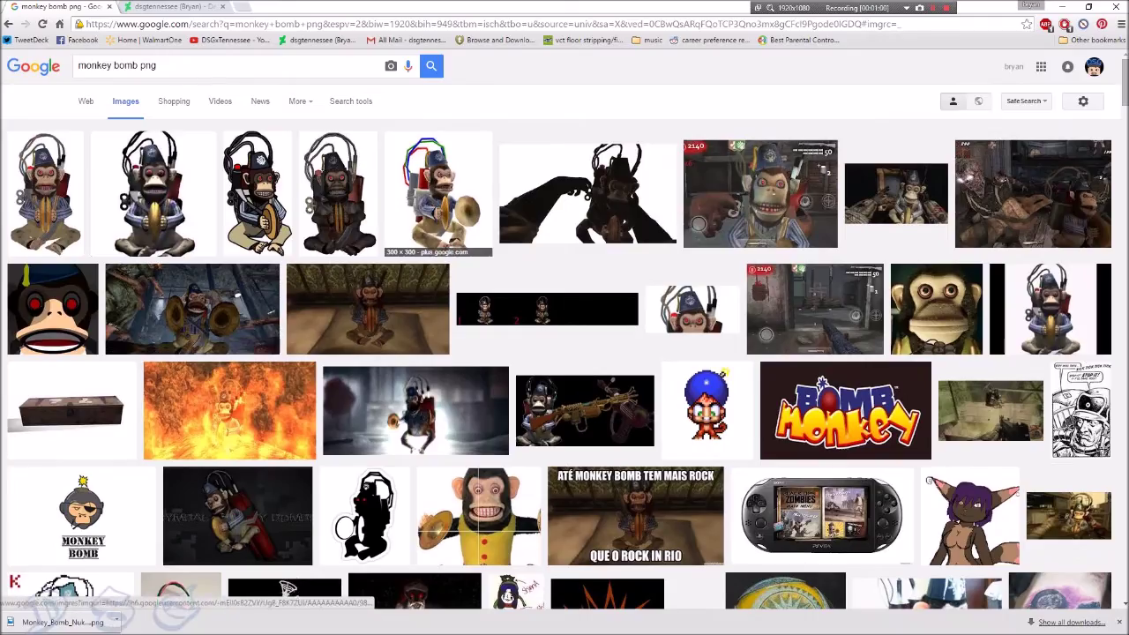
click(155, 194)
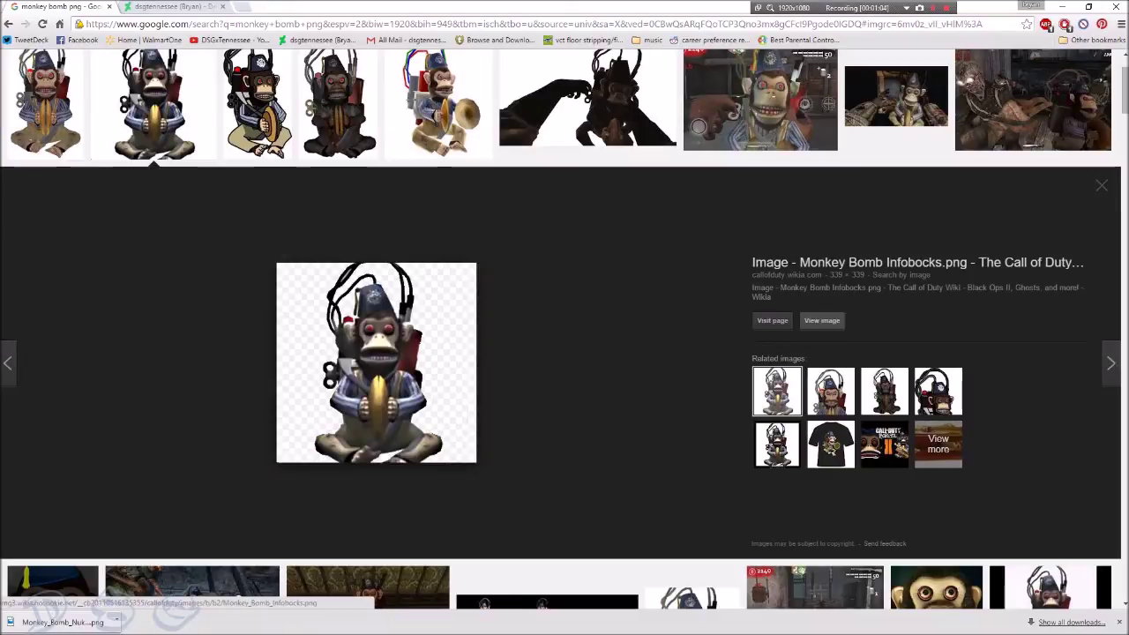
Open the full-size Infobocks image in a new tab, then preview the Monkey Bomb Nuked model BOII image.
right_click(826, 322)
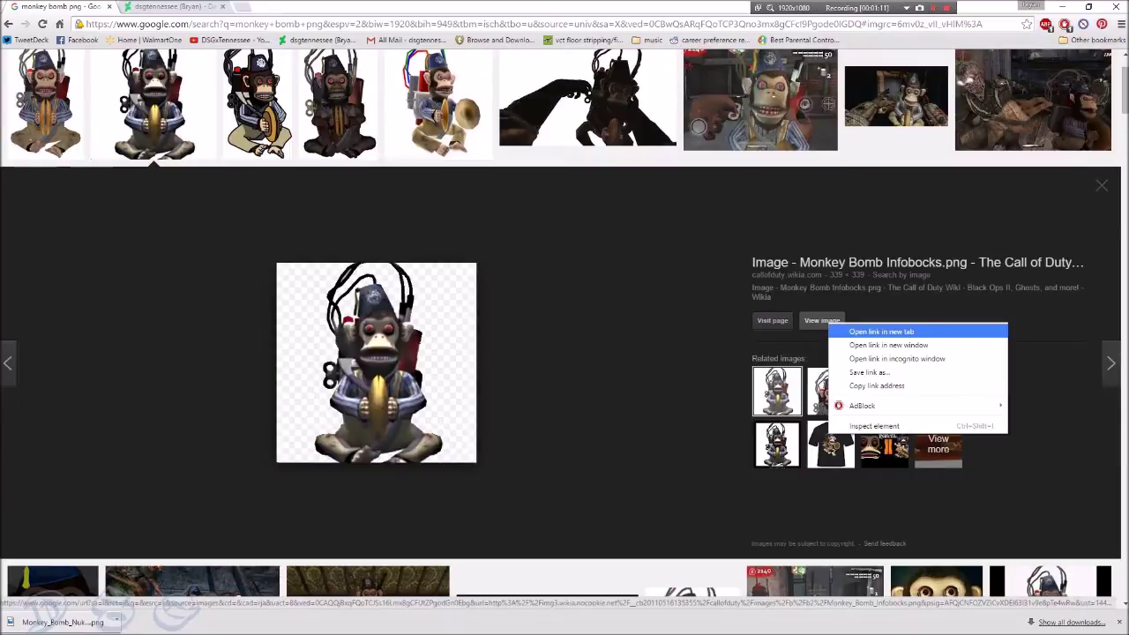
click(882, 332)
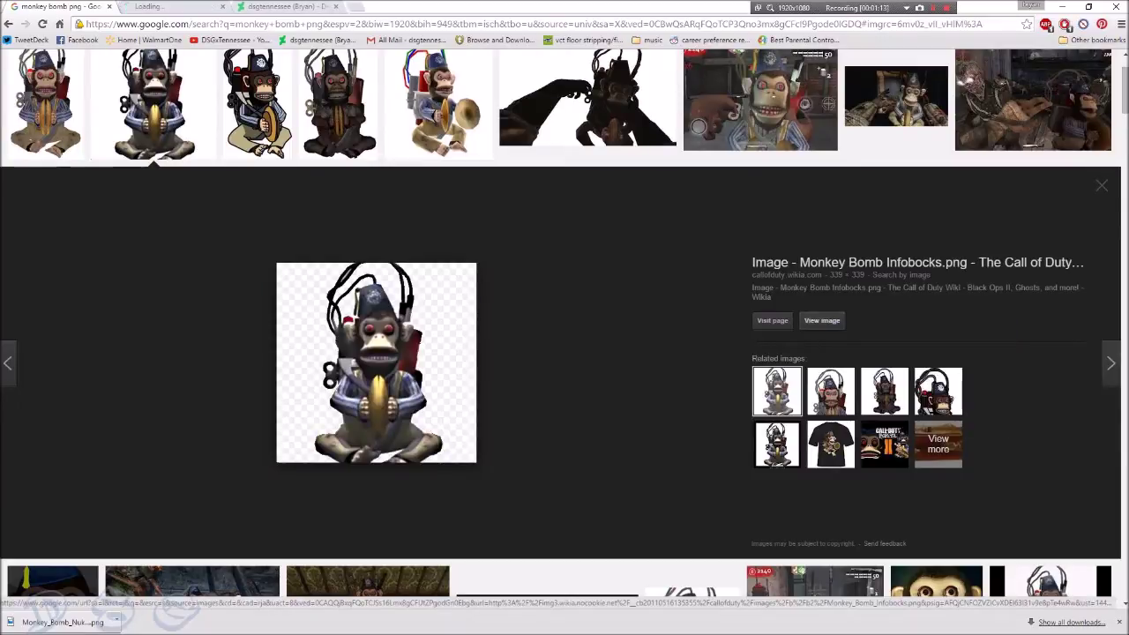
click(172, 6)
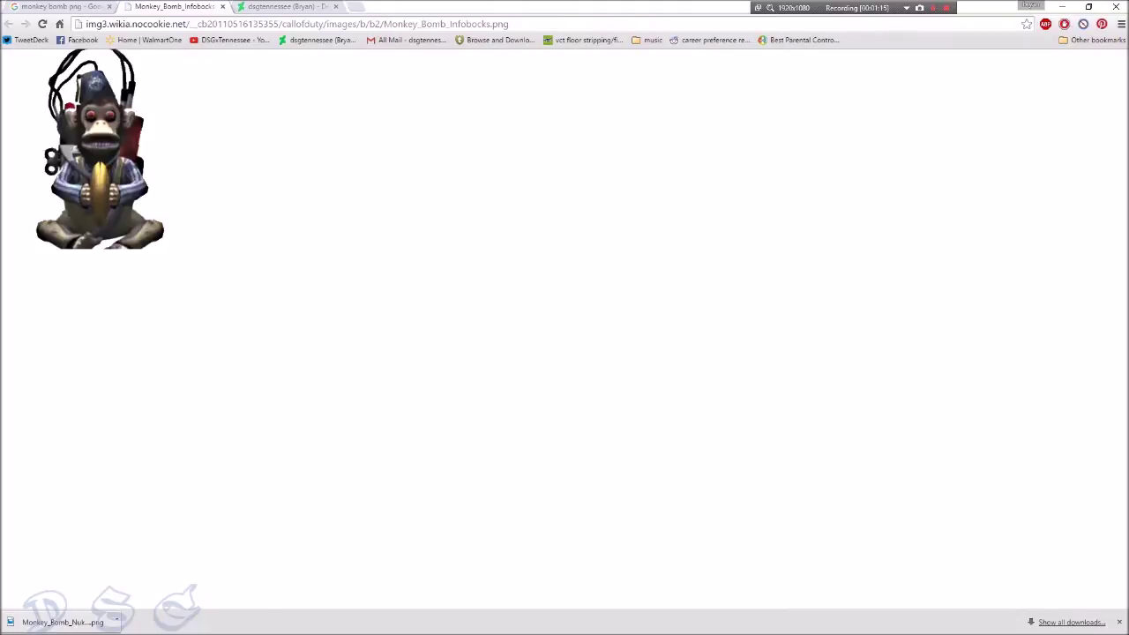
key(ctrl+shift+Tab)
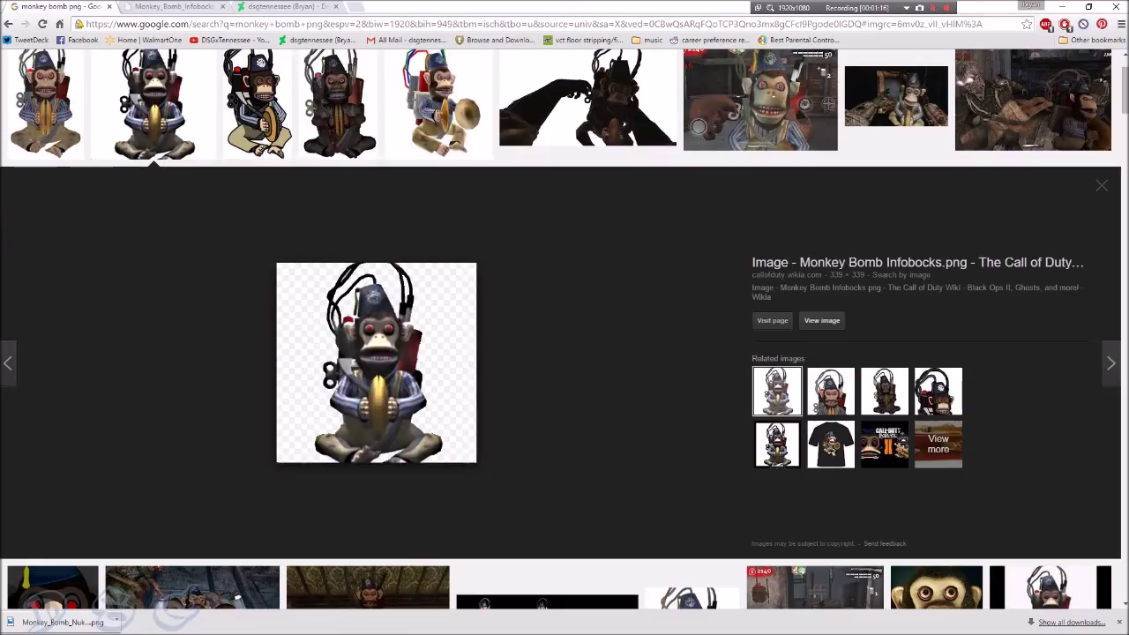
key(Escape)
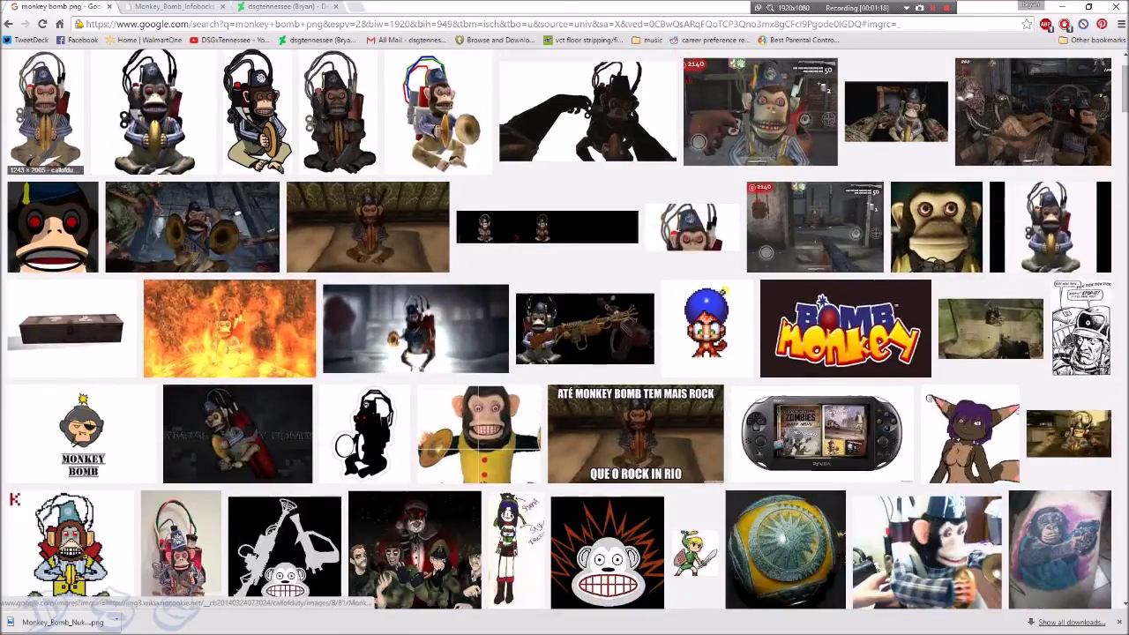
click(44, 111)
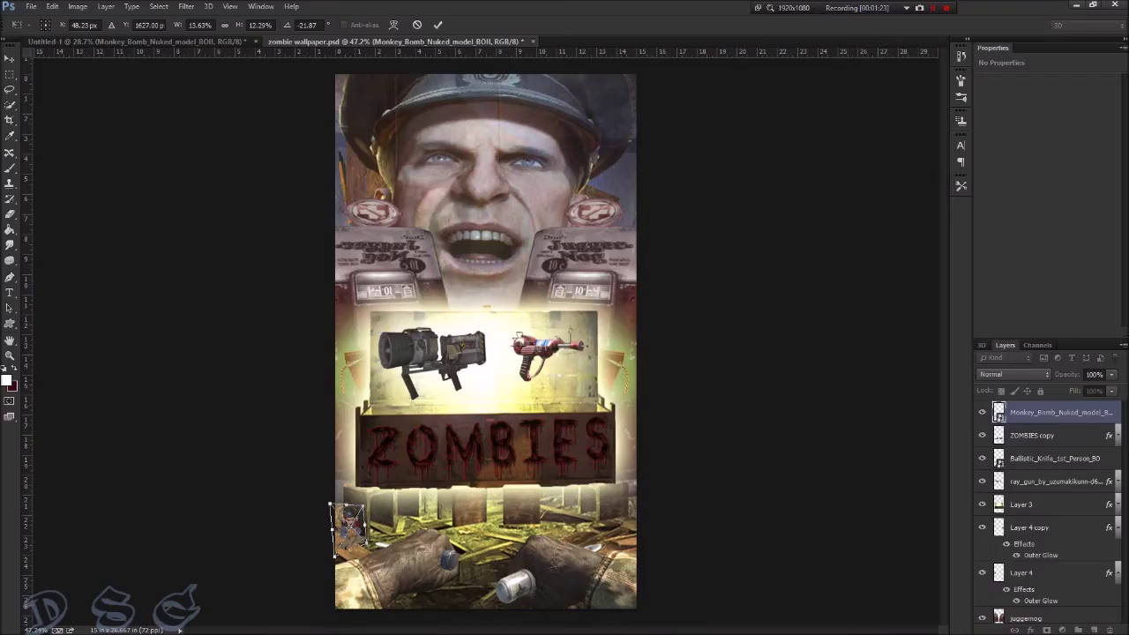
Zoom around the wallpaper canvas, then switch to the browser's DeviantArt profile tab.
scroll(483, 341, down, 2)
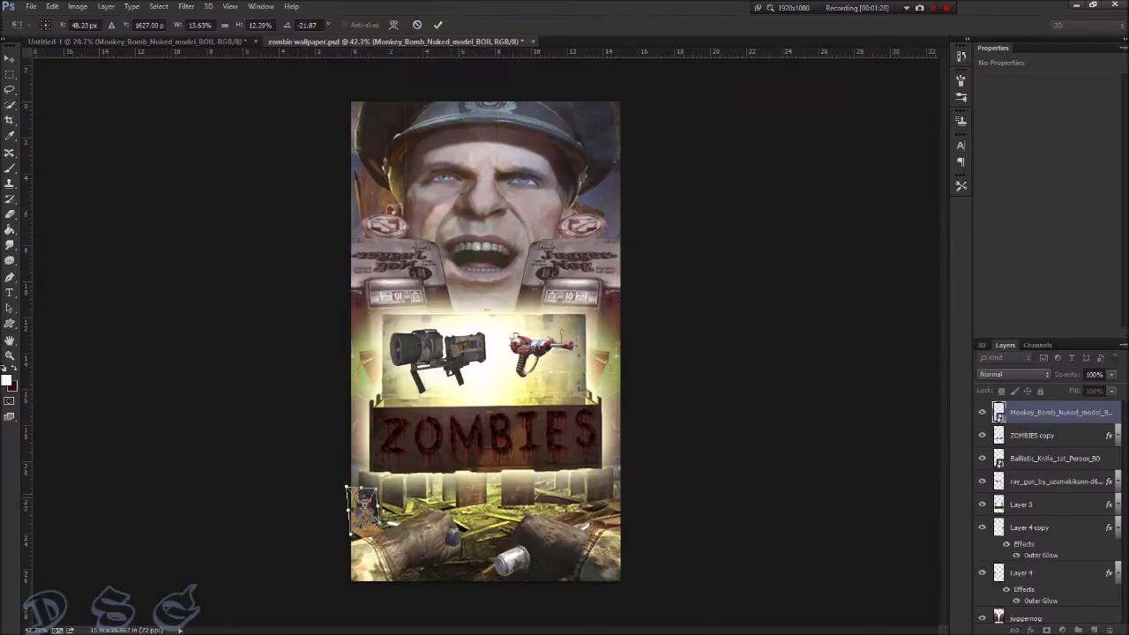
scroll(406, 469, up, 3)
scroll(406, 469, up, 1)
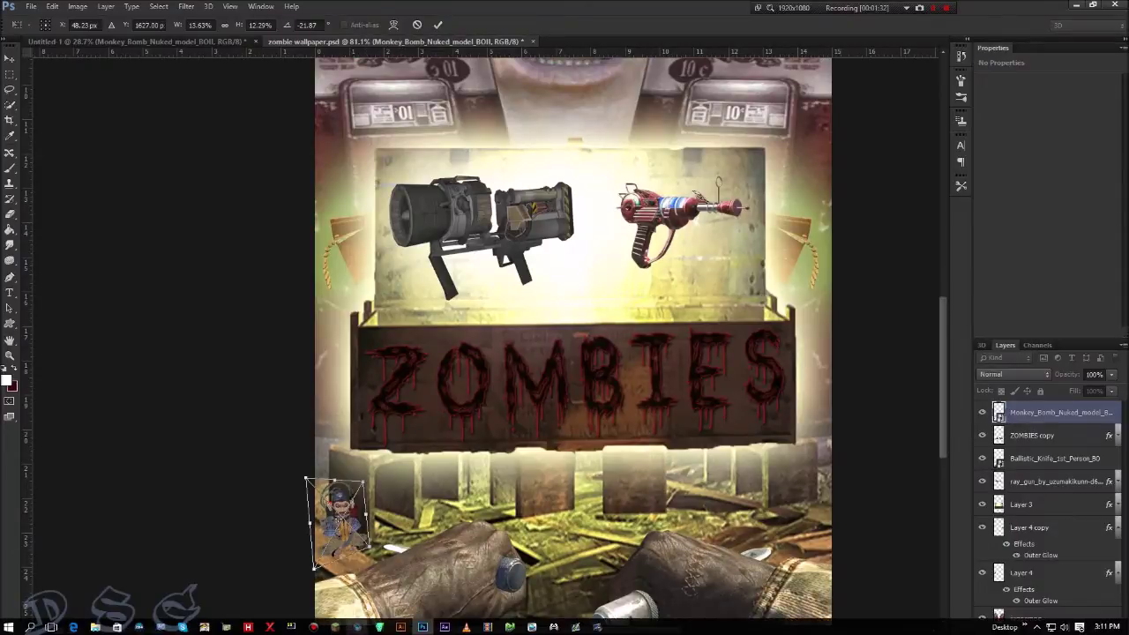
click(357, 628)
key(ctrl+3)
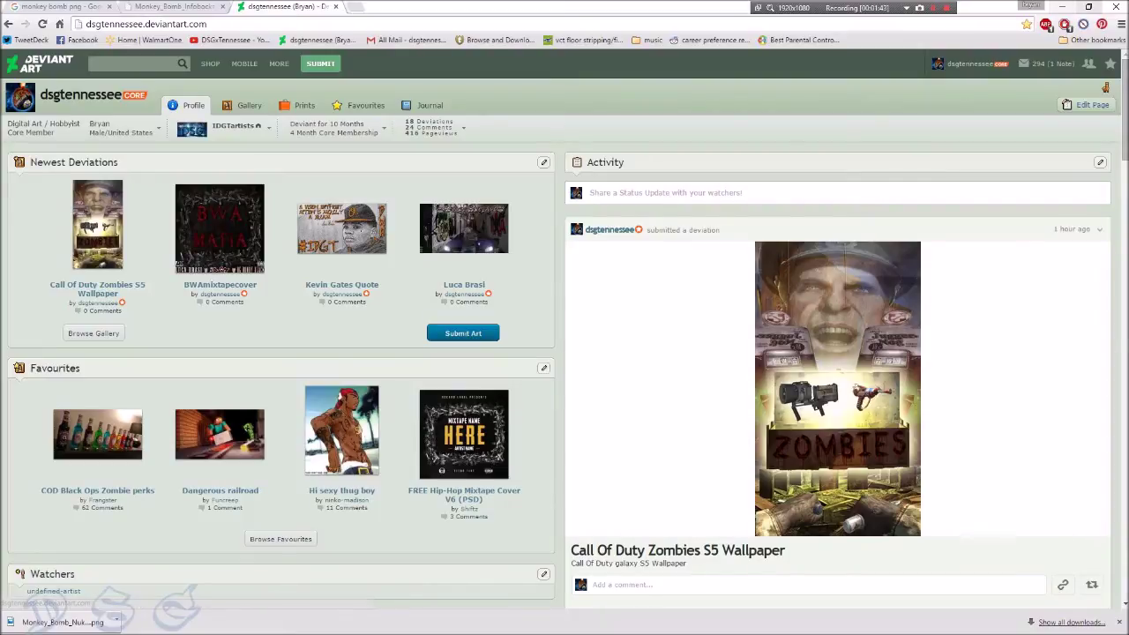
Return to zombie wallpaper.psd in Photoshop and zoom in on the lower-left monkey bomb.
key(alt+Tab)
scroll(361, 485, up, 5)
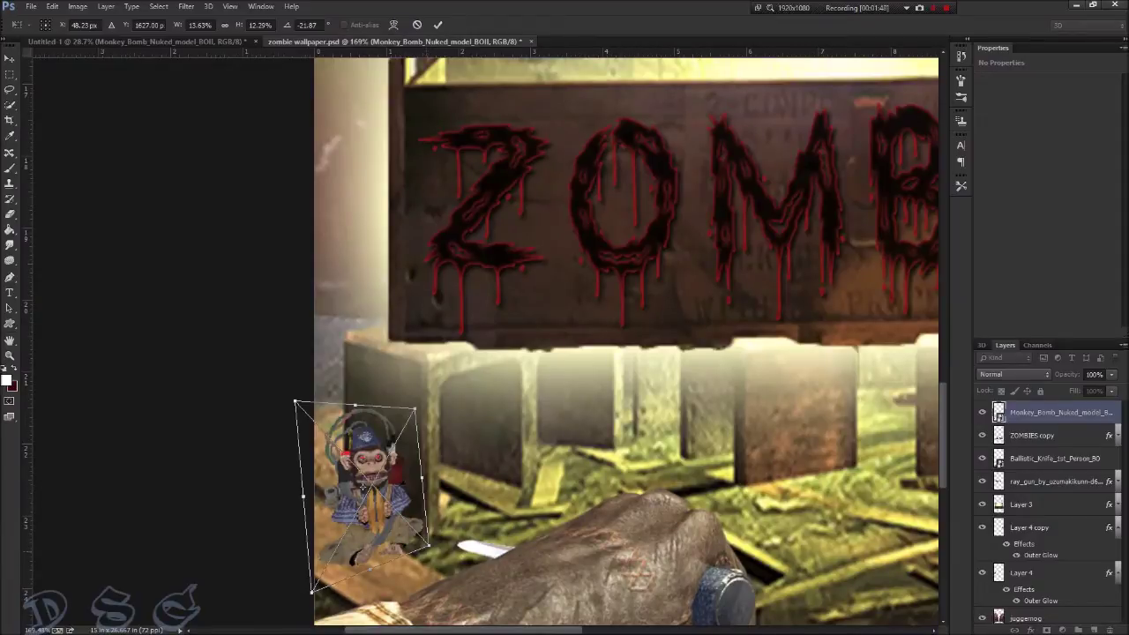
Straighten, rotate and skew the monkey bomb upright beside the chest, committing it at 8.64°.
drag(429, 545, 414, 545)
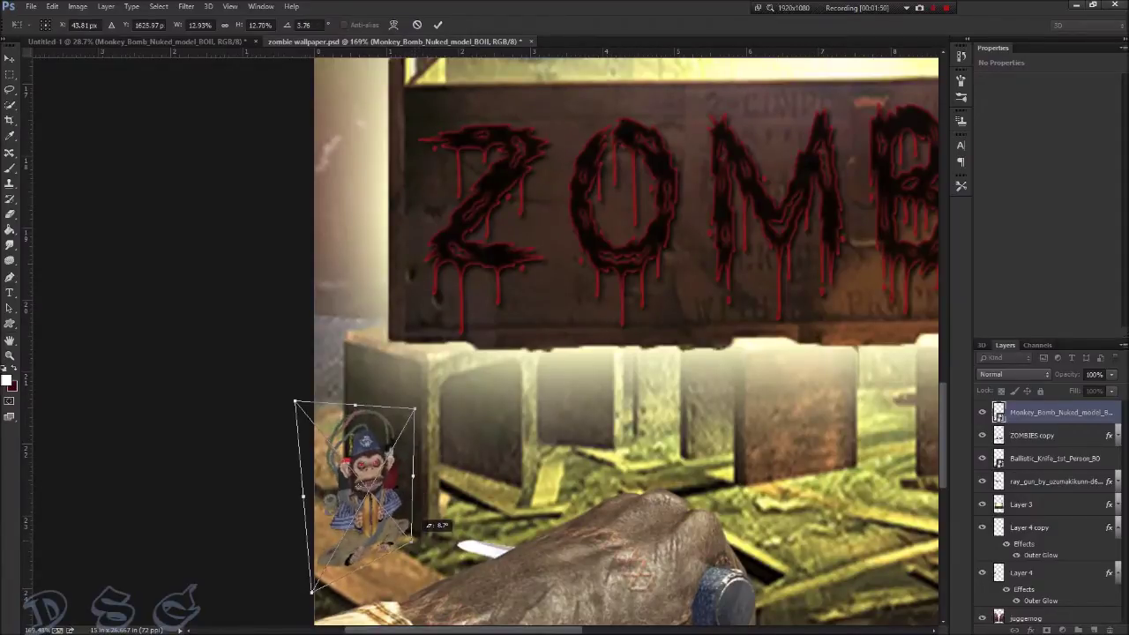
drag(295, 403, 309, 408)
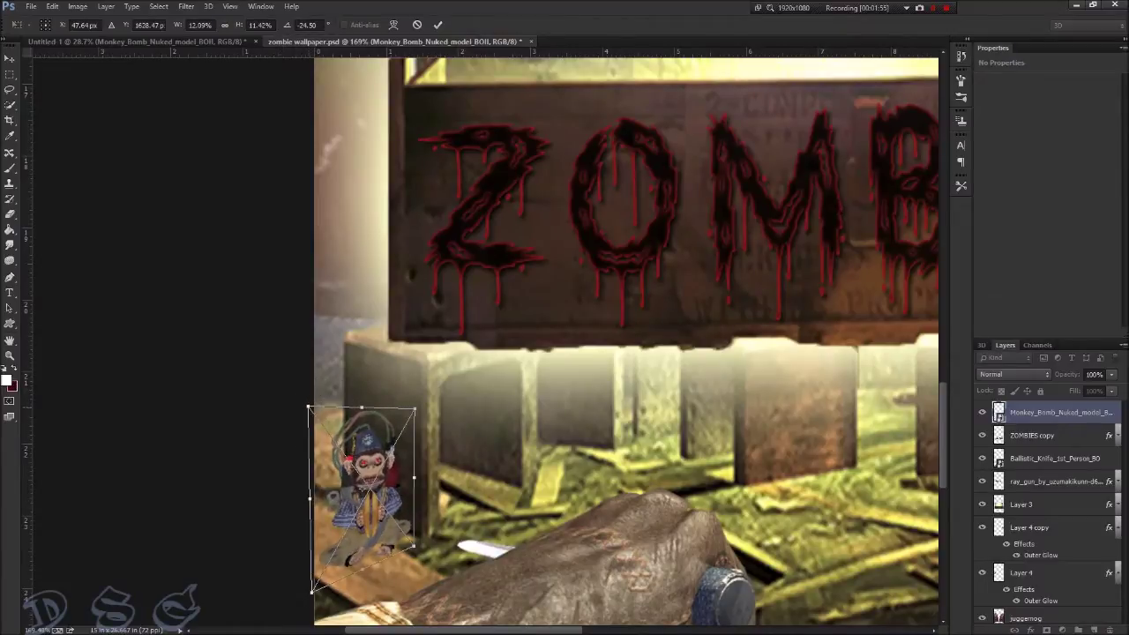
drag(431, 481, 438, 474)
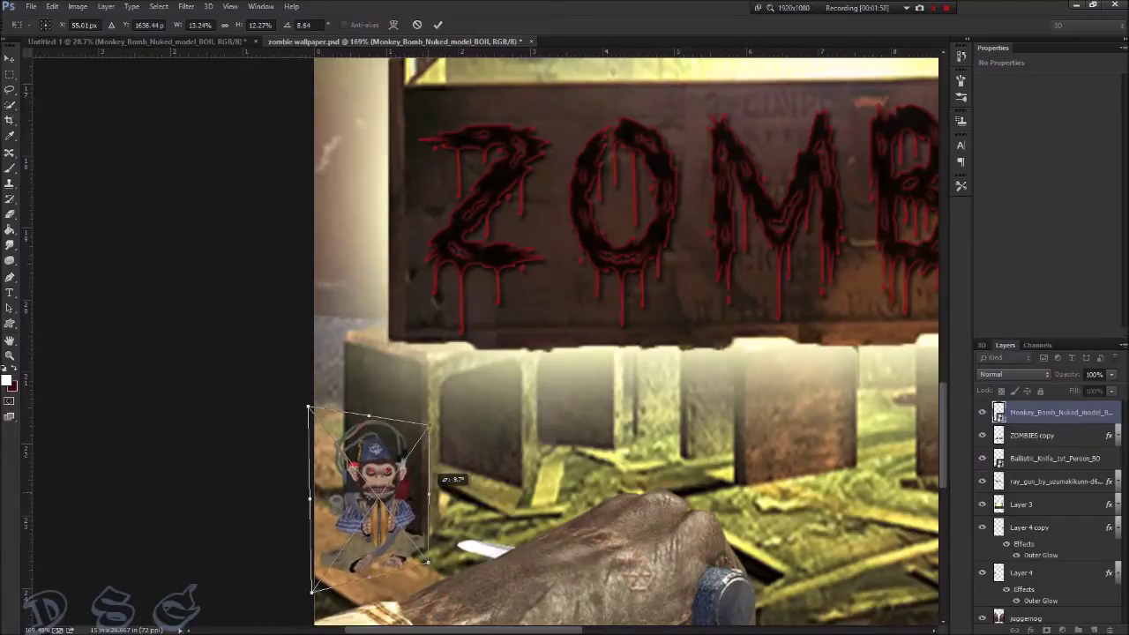
drag(438, 473, 434, 504)
mouse_move(369, 414)
mouse_down()
mouse_move(346, 423)
mouse_move(354, 416)
mouse_up()
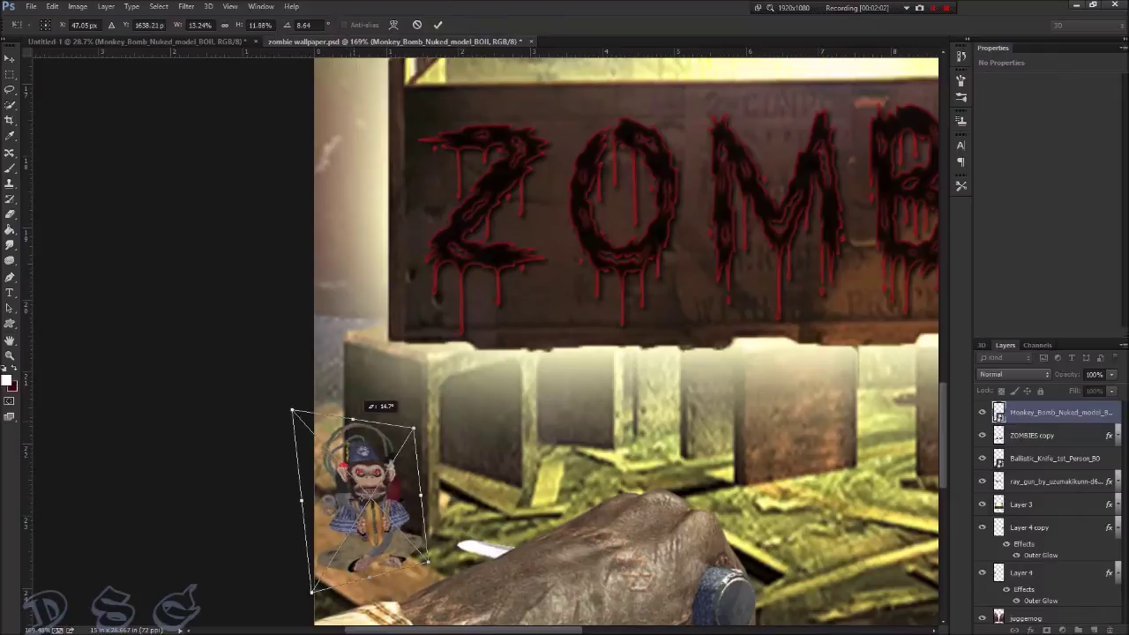
scroll(388, 576, down, 5)
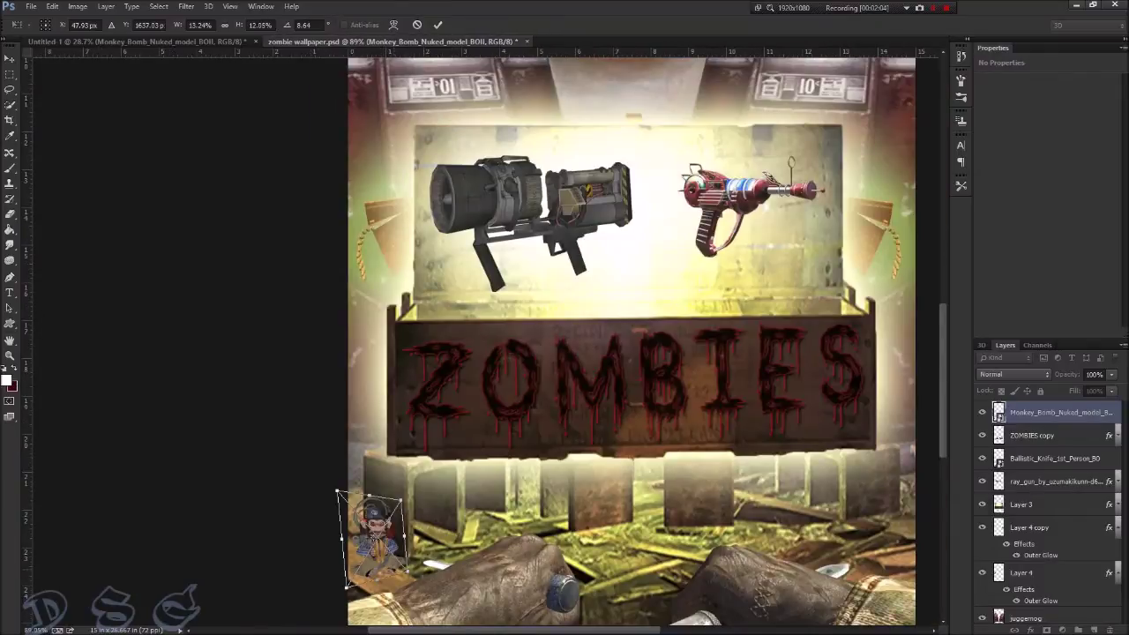
scroll(388, 577, down, 2)
scroll(388, 577, up, 4)
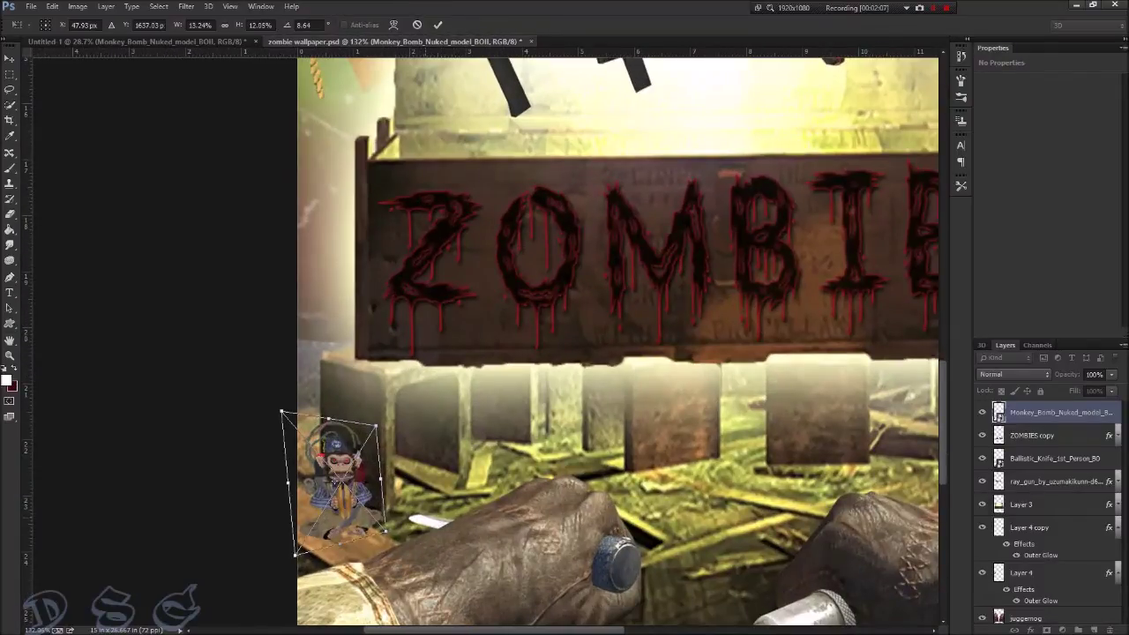
scroll(420, 513, down, 3)
click(438, 25)
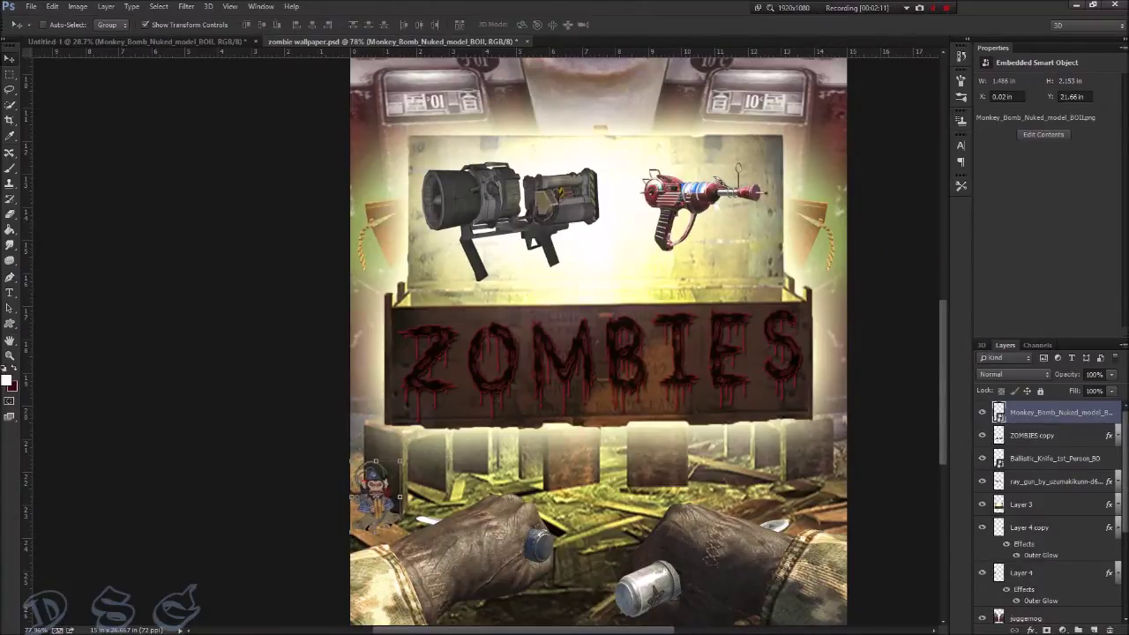
Add a Drop Shadow and a 44%-opacity Satin effect to the Monkey_Bomb_Nuked_model_BOII layer.
double_click(1058, 412)
double_click(1076, 418)
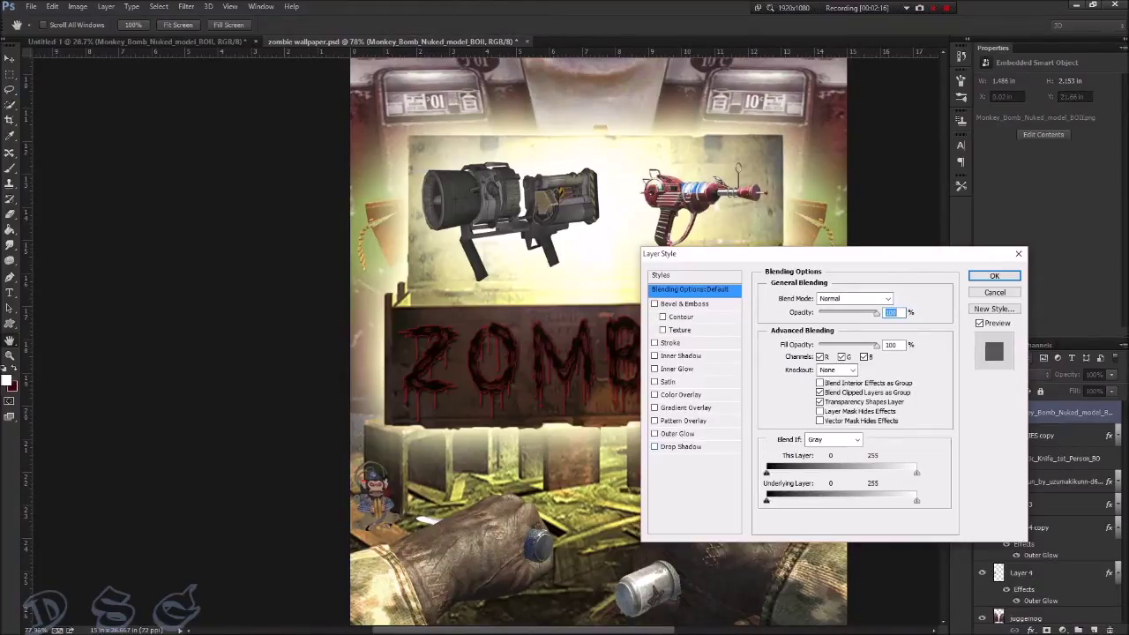
click(655, 446)
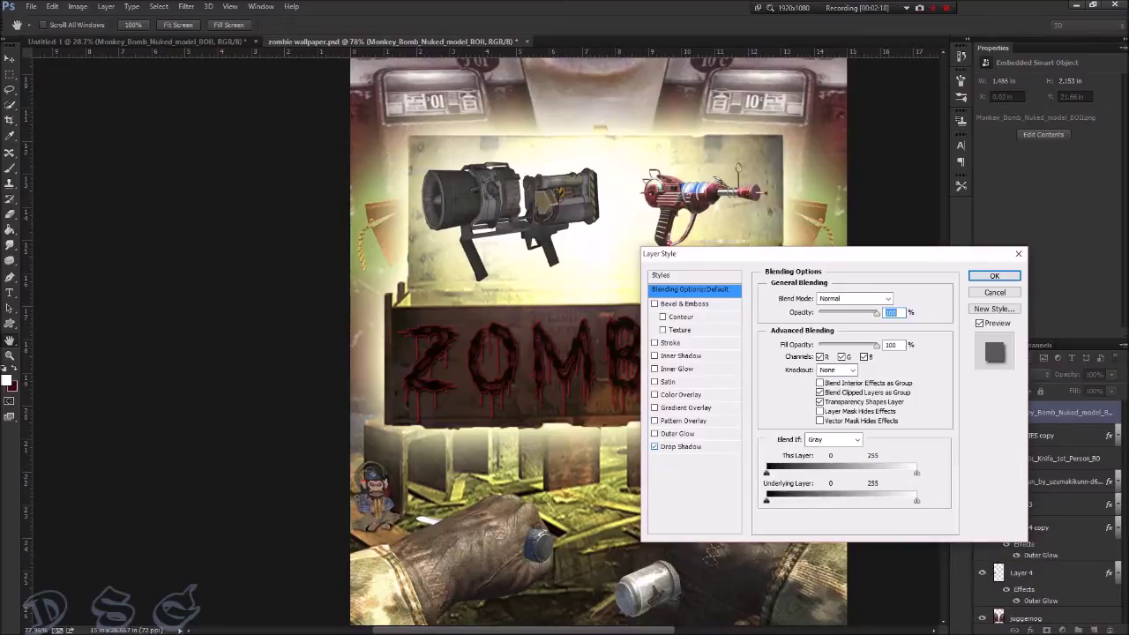
click(681, 446)
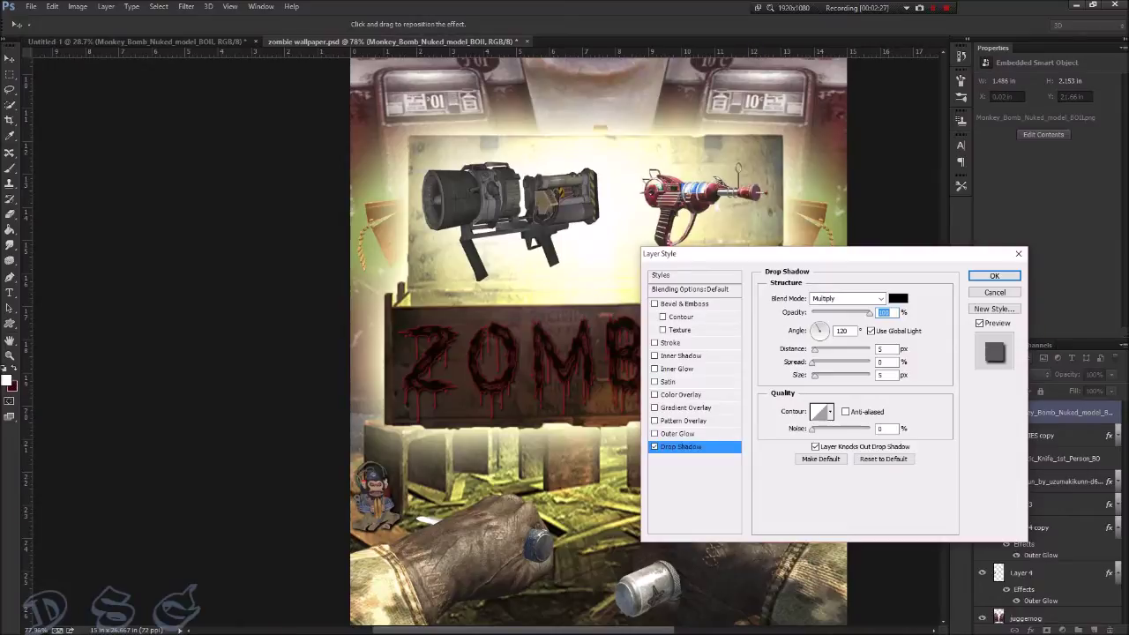
click(655, 381)
click(667, 381)
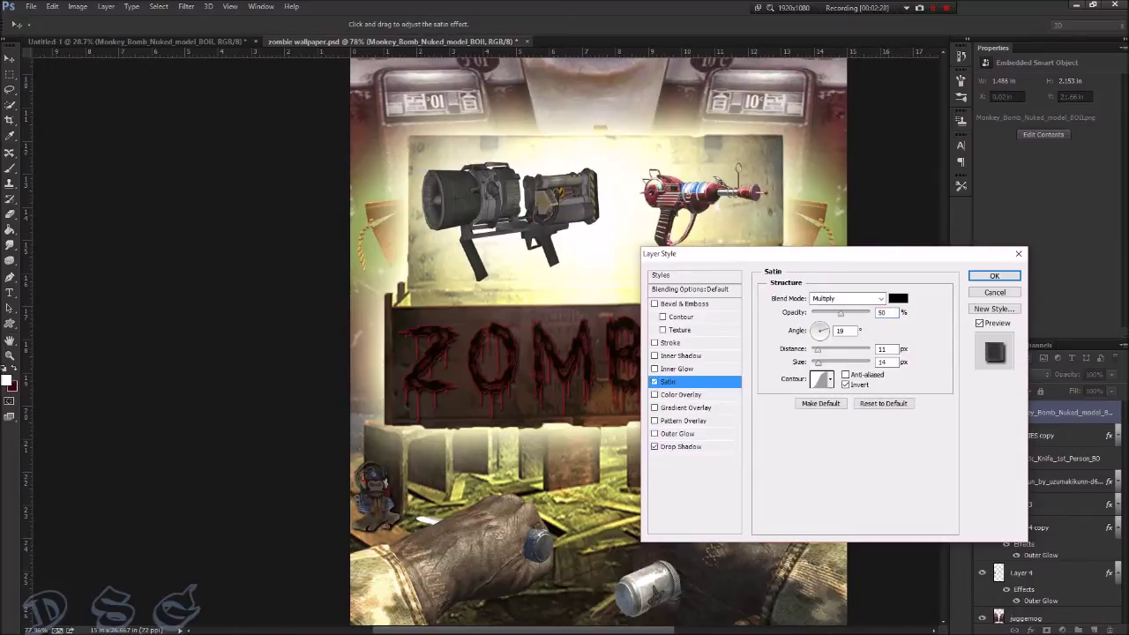
drag(840, 314, 838, 314)
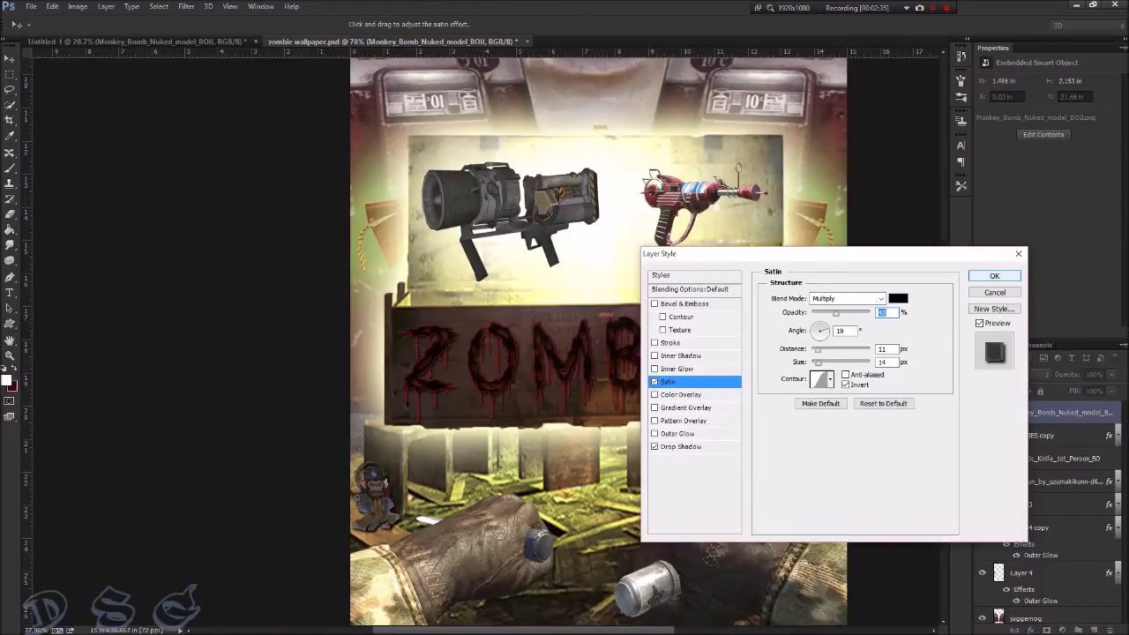
key(Return)
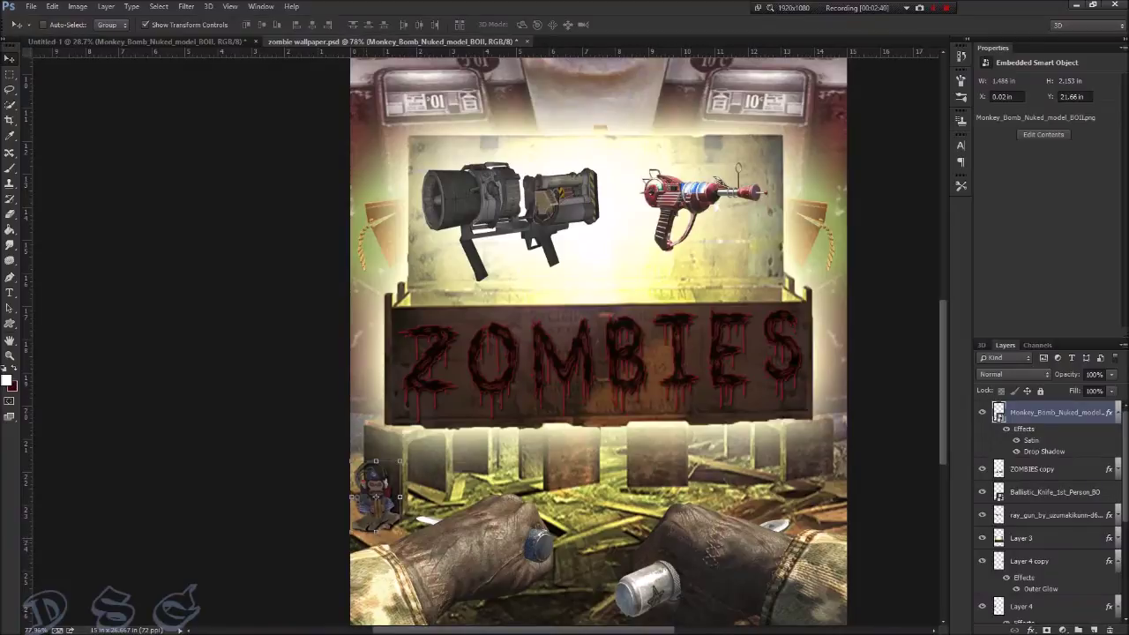
Duplicate the Monkey_Bomb_Nuked_model_BOII layer.
scroll(375, 496, up, 3)
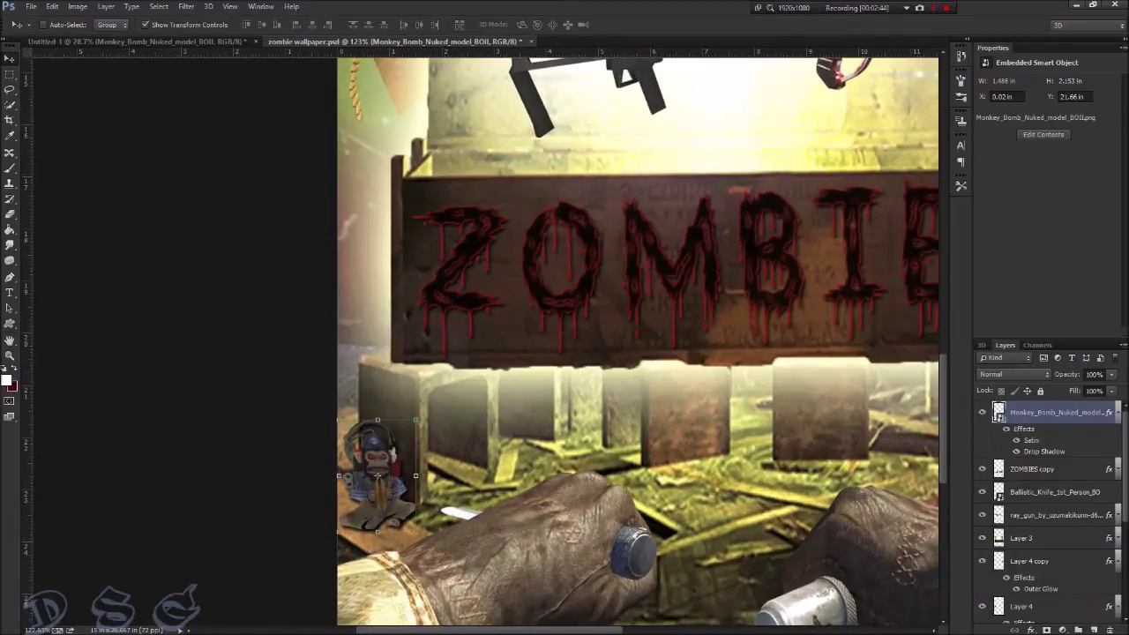
click(1117, 412)
right_click(1030, 412)
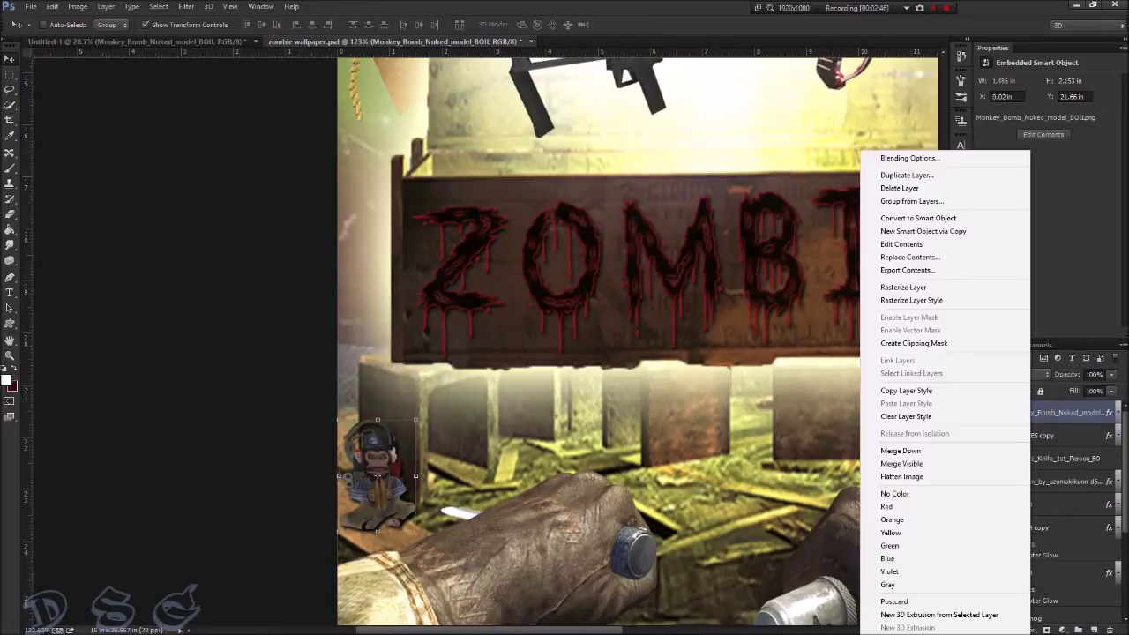
click(907, 175)
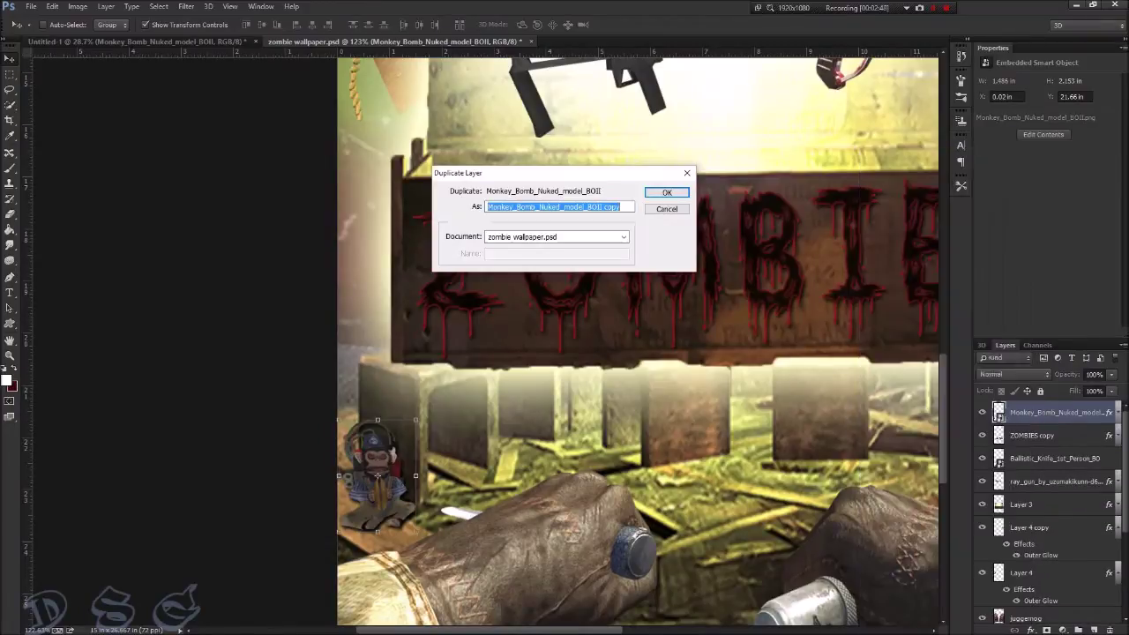
key(Return)
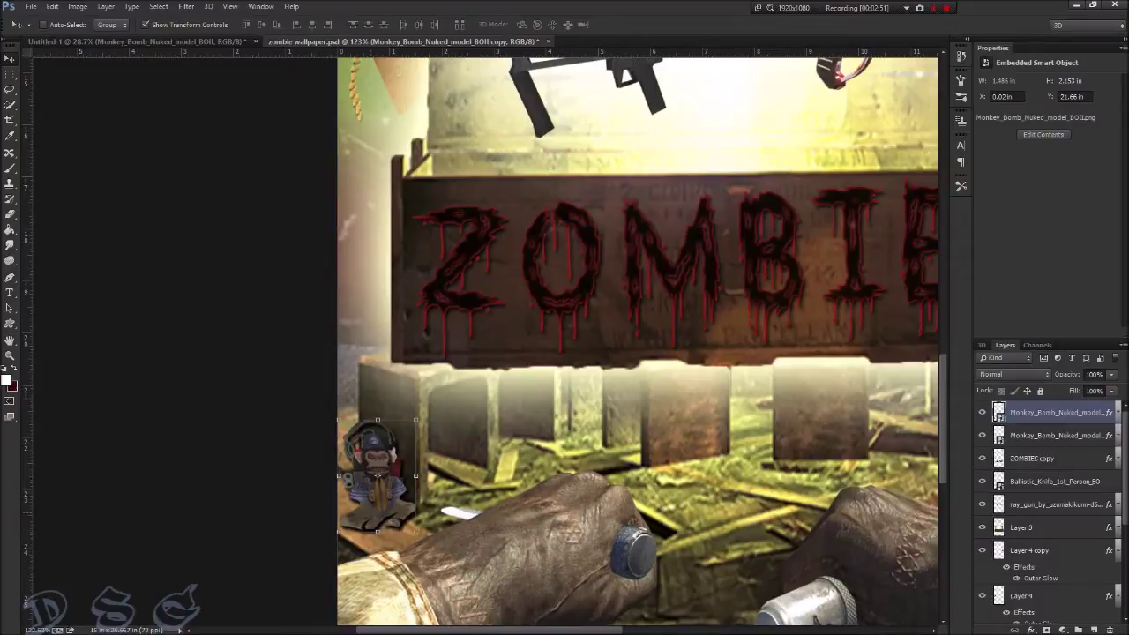
Move the monkey bomb copy to the wallpaper's lower right beside the chest.
drag(378, 477, 917, 450)
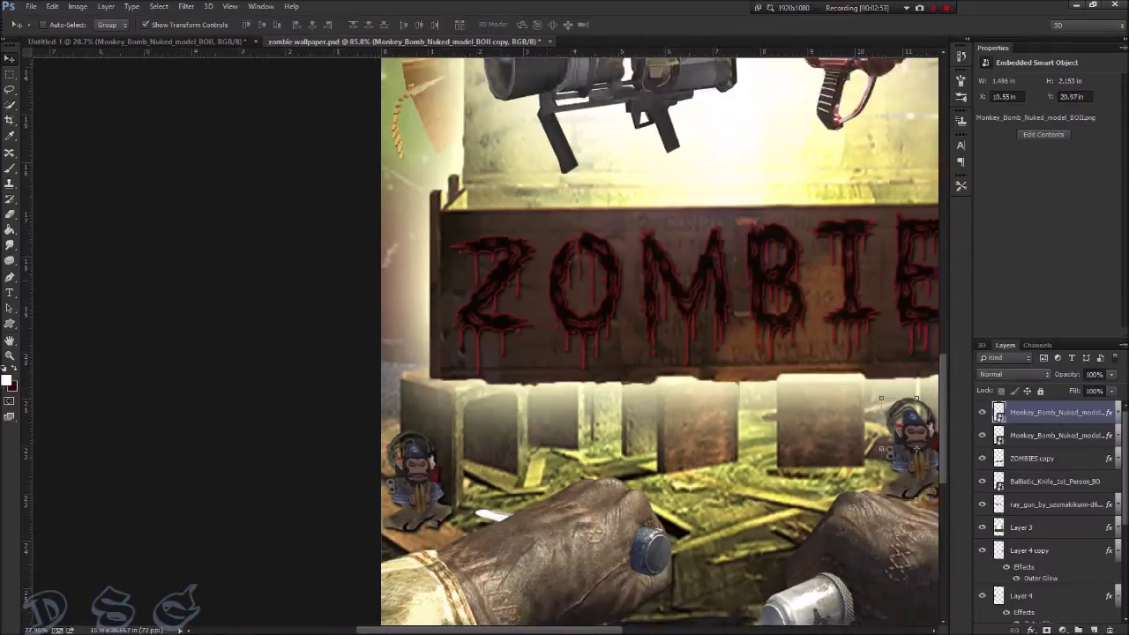
scroll(882, 512, down, 2)
scroll(882, 511, down, 2)
scroll(882, 512, down, 2)
scroll(882, 511, down, 1)
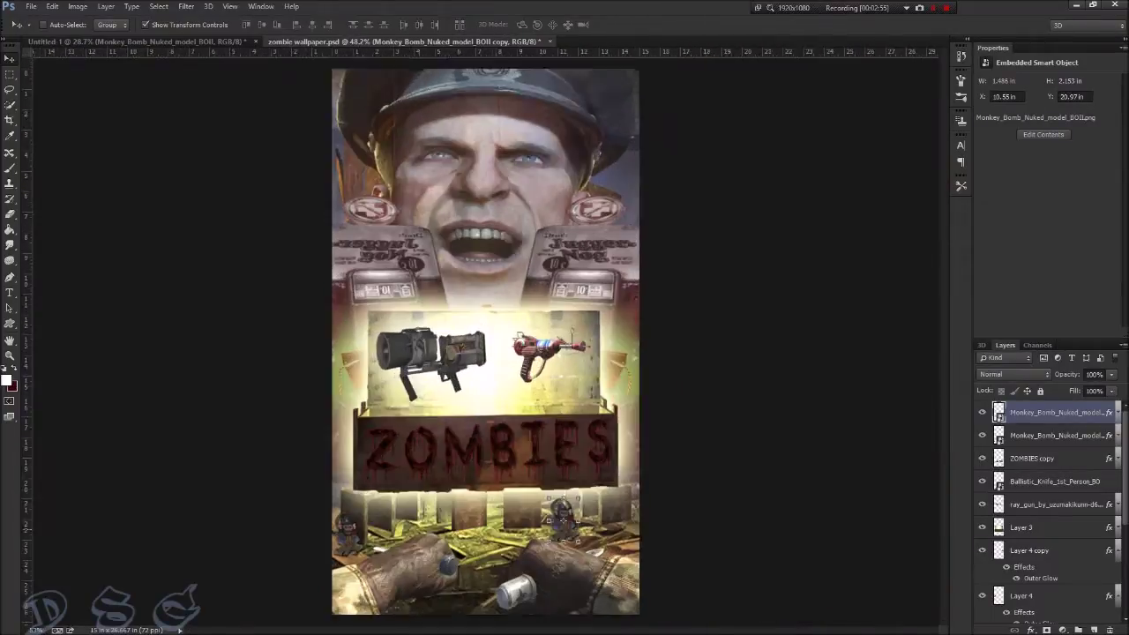
scroll(485, 530, up, 1)
drag(577, 517, 663, 509)
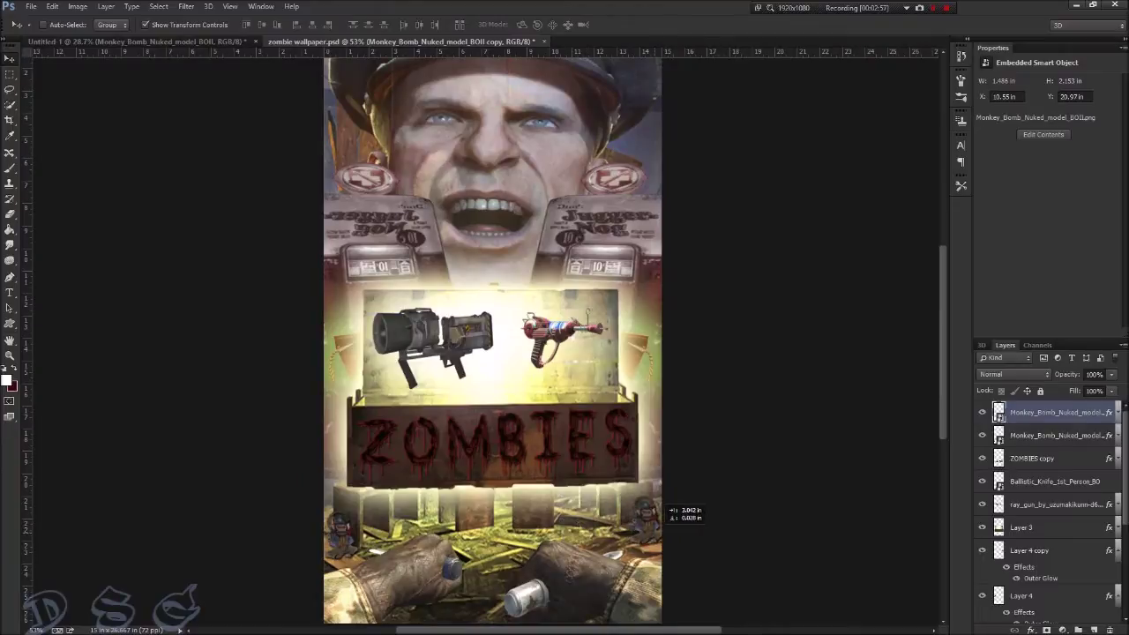
drag(663, 511, 662, 518)
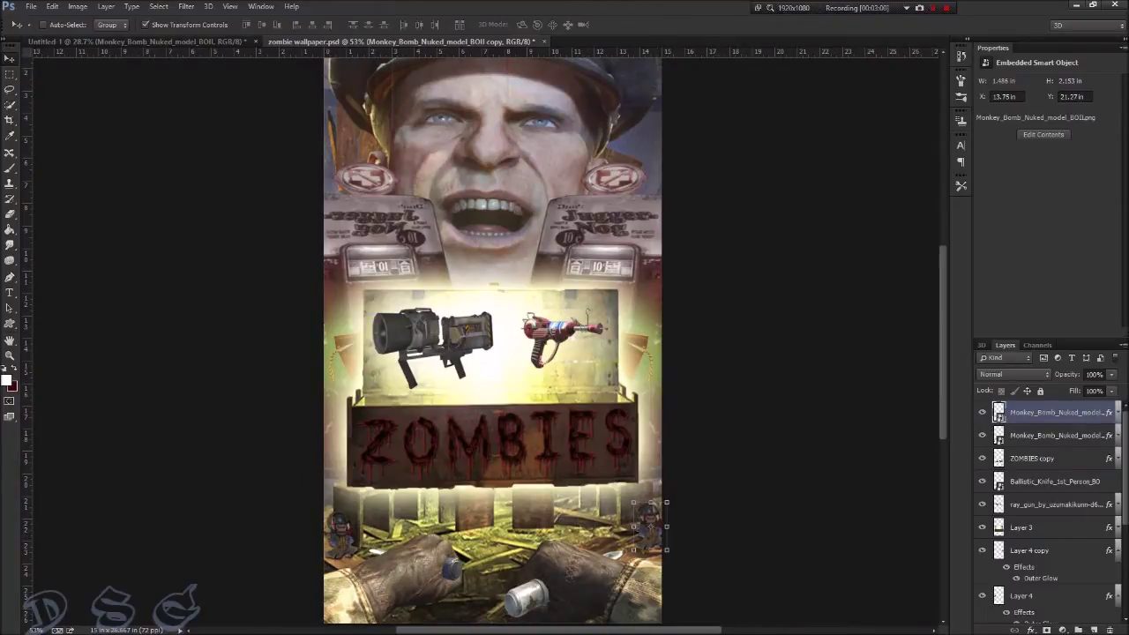
Flip the monkey bomb copy horizontally with Edit > Transform > Flip Horizontal.
click(31, 6)
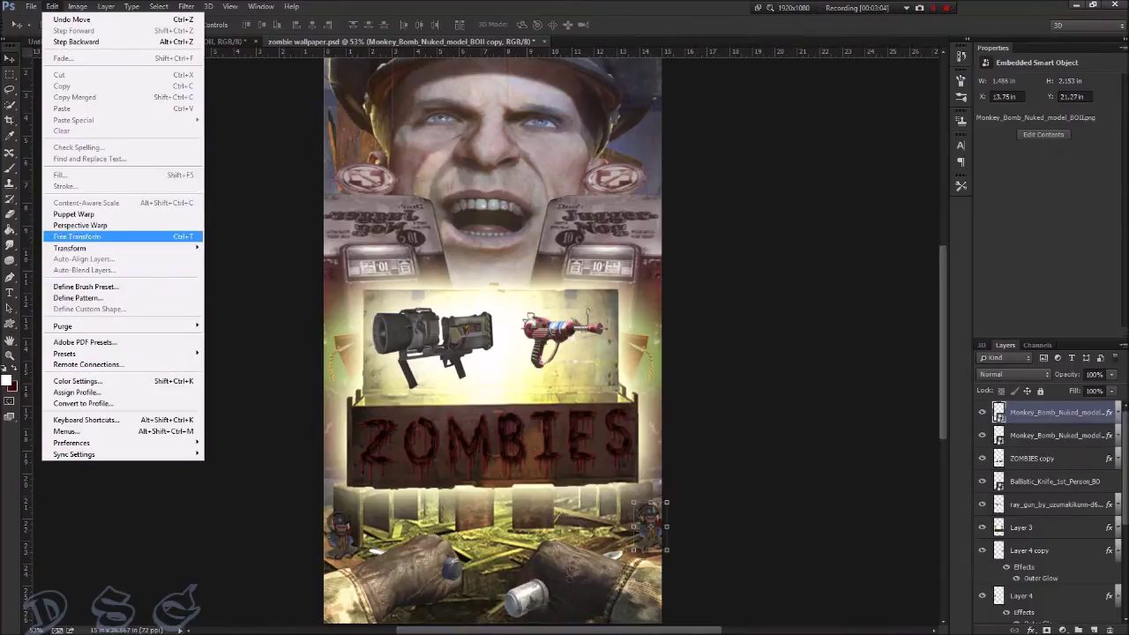
mouse_move(70, 247)
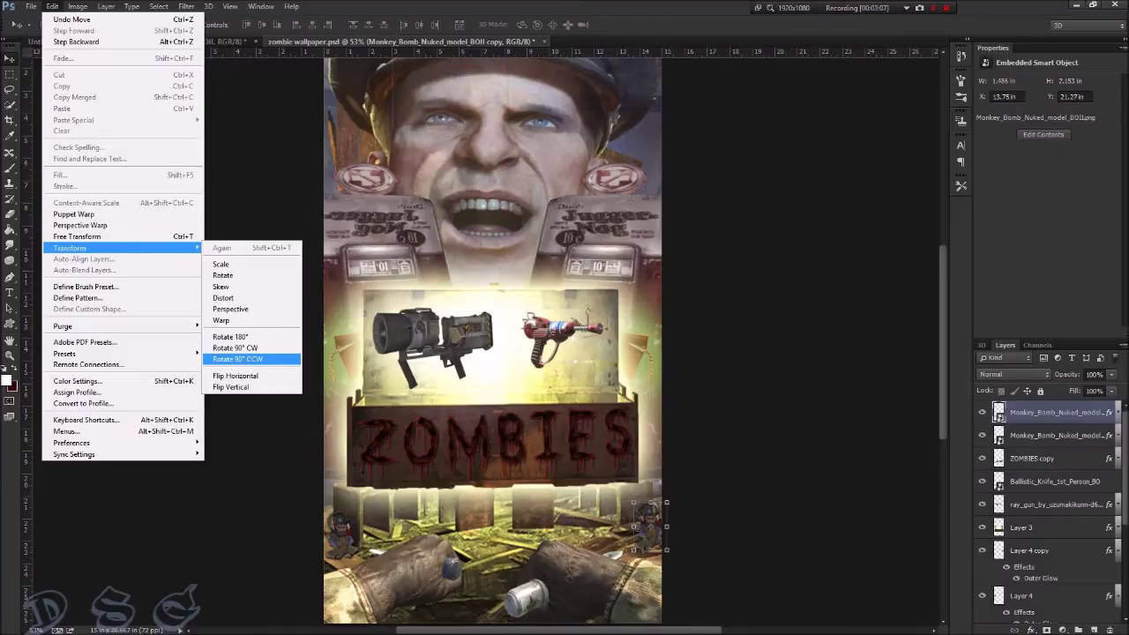
click(233, 375)
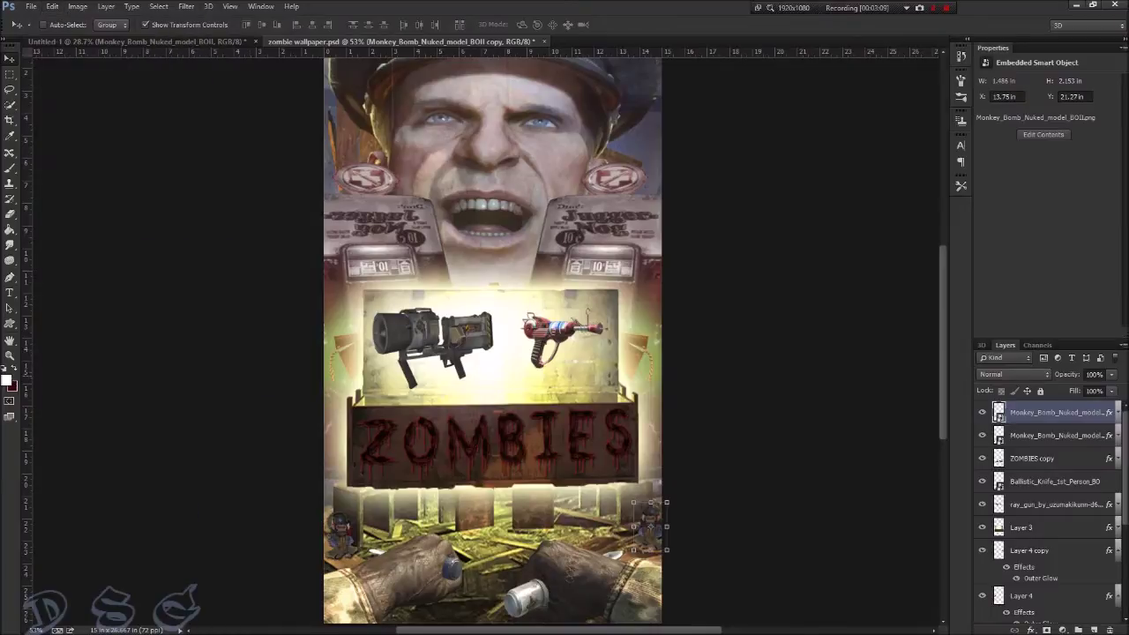
scroll(650, 527, up, 3)
Align the right monkey bomb to a horizontal guide at the left one's height, then remove the guide.
drag(697, 494, 711, 505)
drag(494, 53, 471, 467)
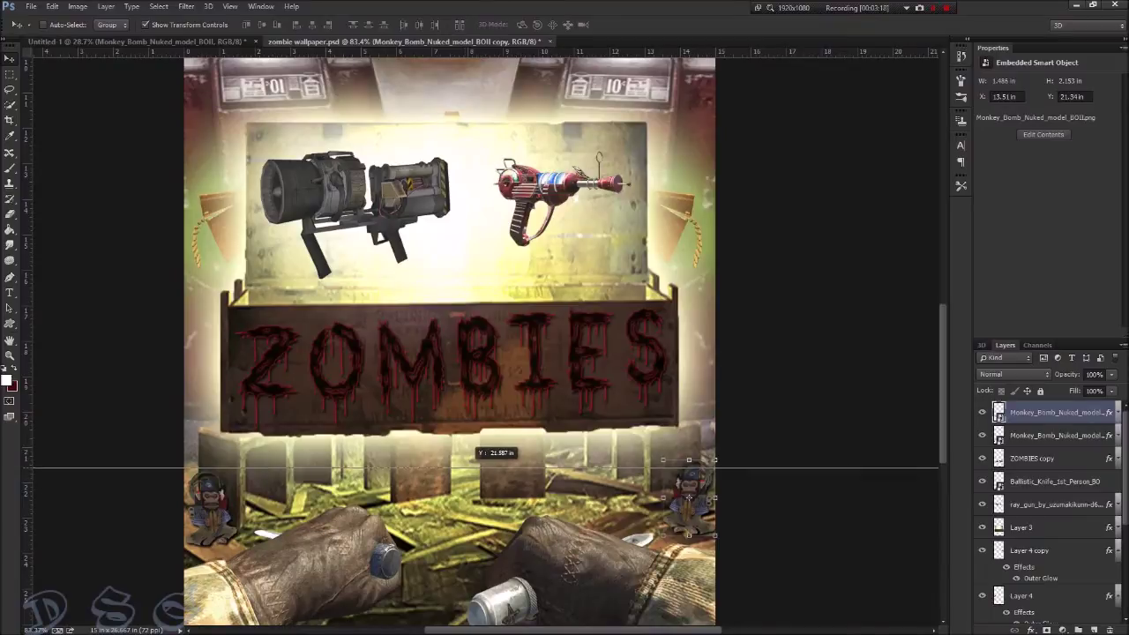
drag(471, 467, 471, 470)
drag(689, 497, 690, 507)
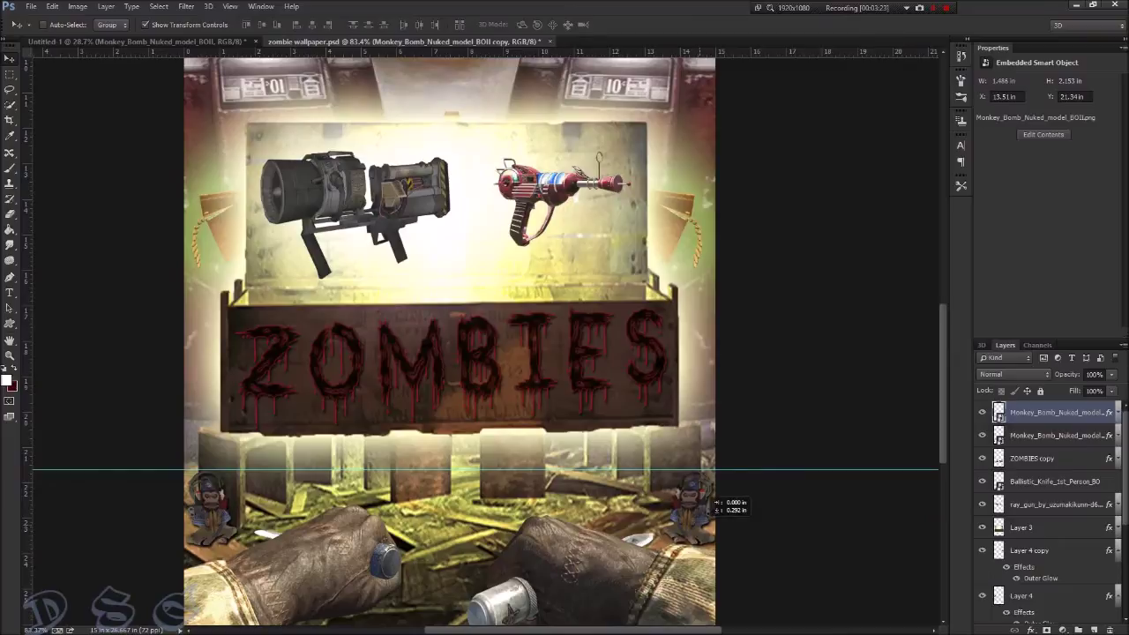
drag(716, 504, 709, 499)
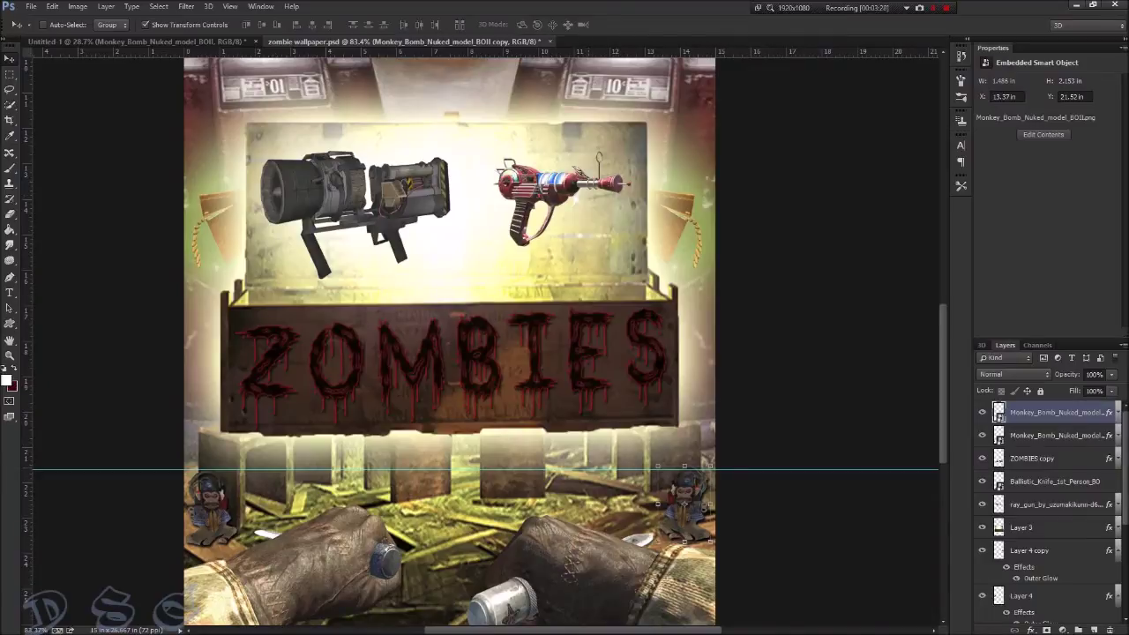
mouse_move(617, 469)
mouse_down()
mouse_move(618, 164)
mouse_move(617, 630)
mouse_up()
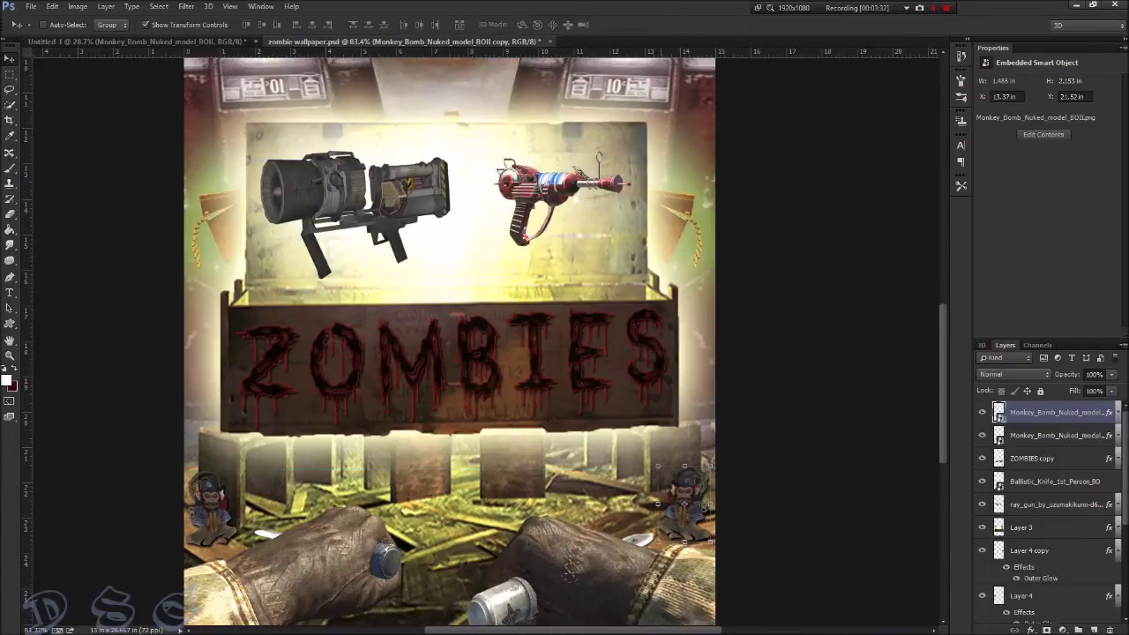
scroll(699, 456, up, 3)
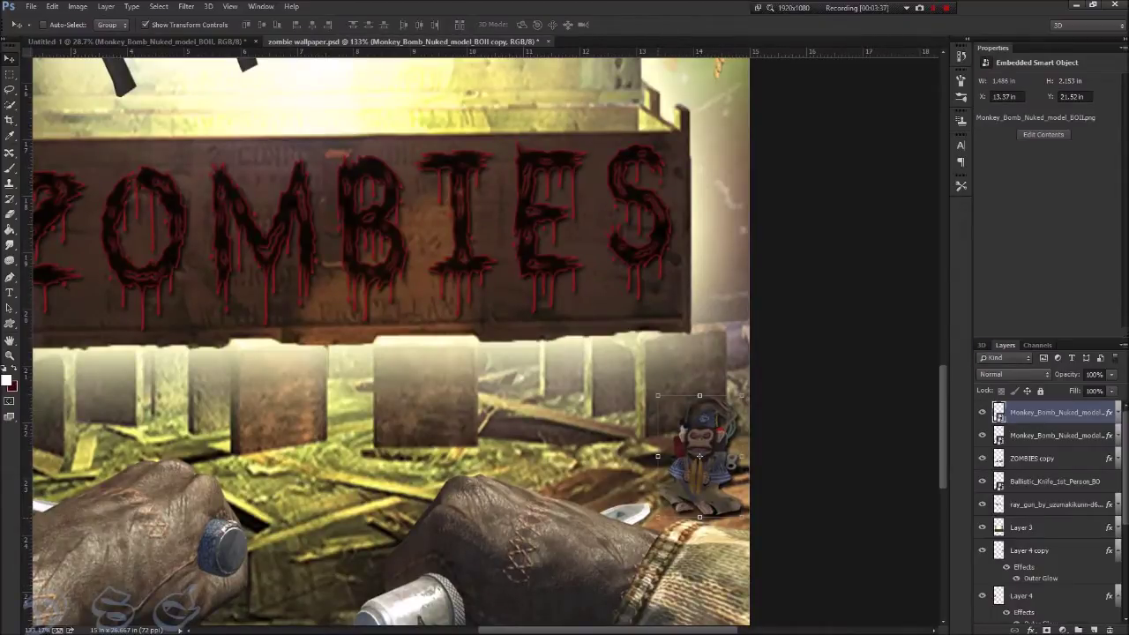
Flip, rotate and skew the monkey bomb copy, committing it at X 13.62 in, Y 21.54 in.
key(ctrl+t)
drag(700, 395, 706, 455)
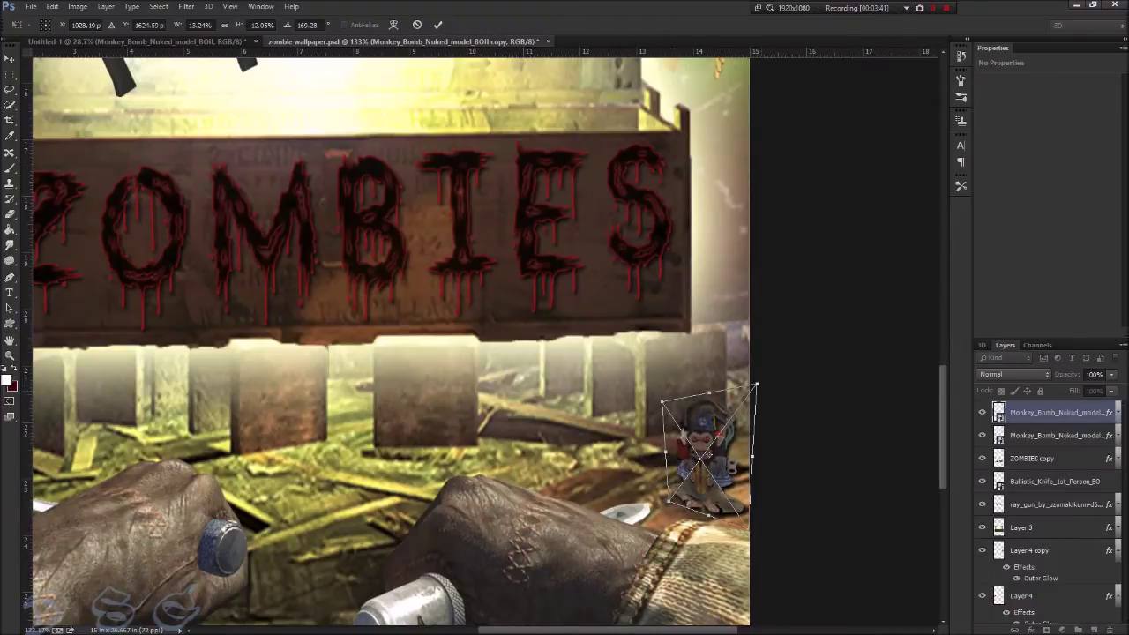
drag(758, 383, 791, 379)
drag(759, 423, 763, 498)
drag(705, 398, 711, 395)
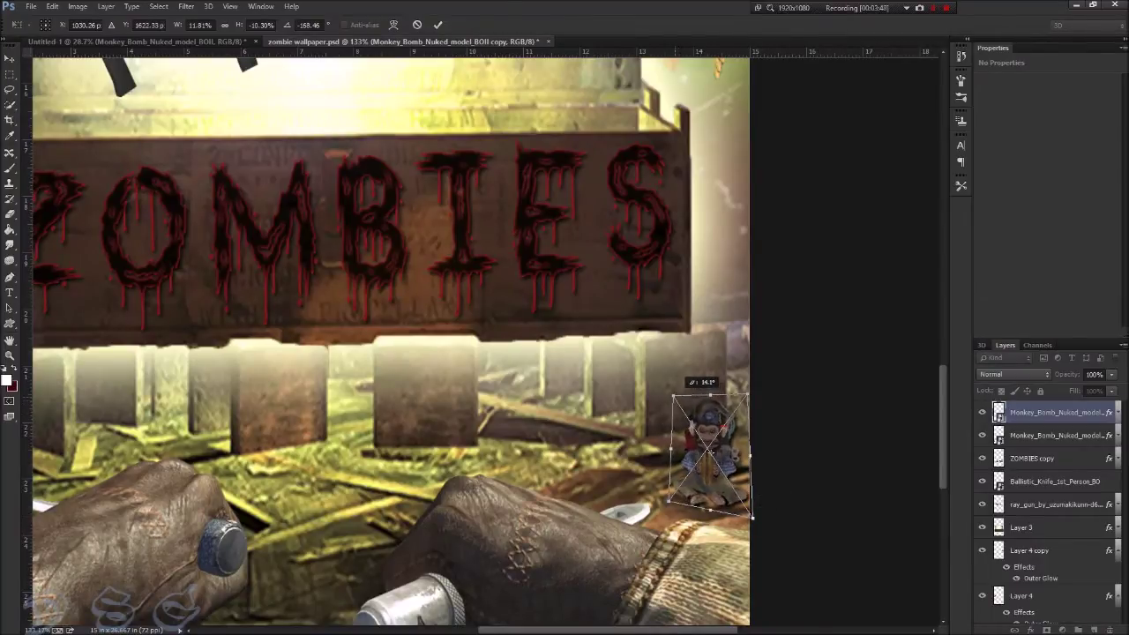
key(ctrl+0)
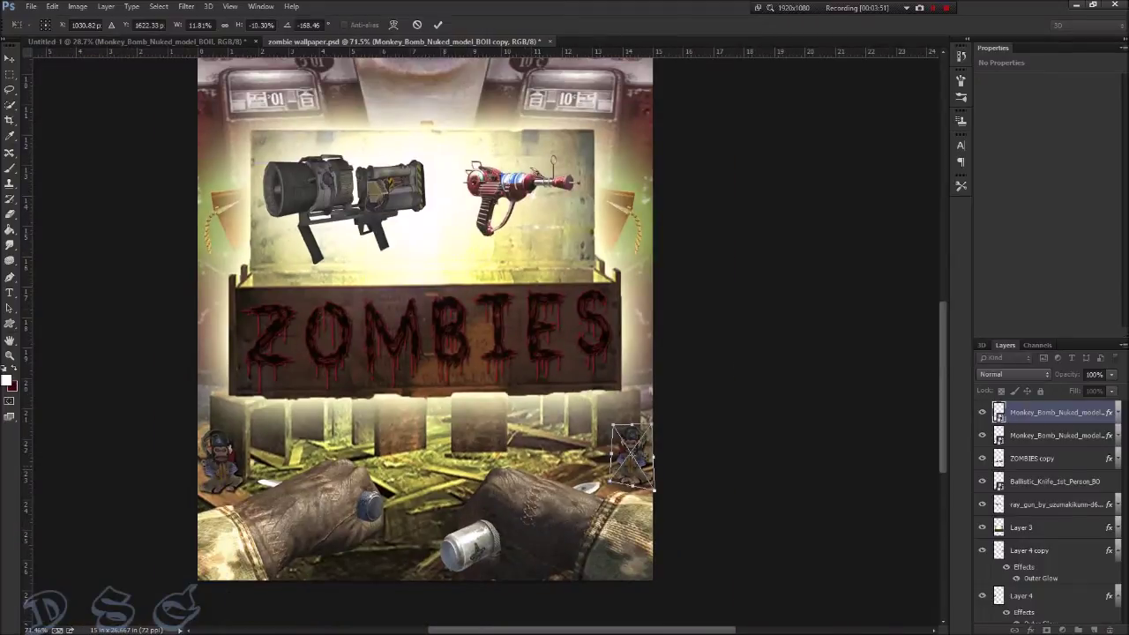
click(437, 25)
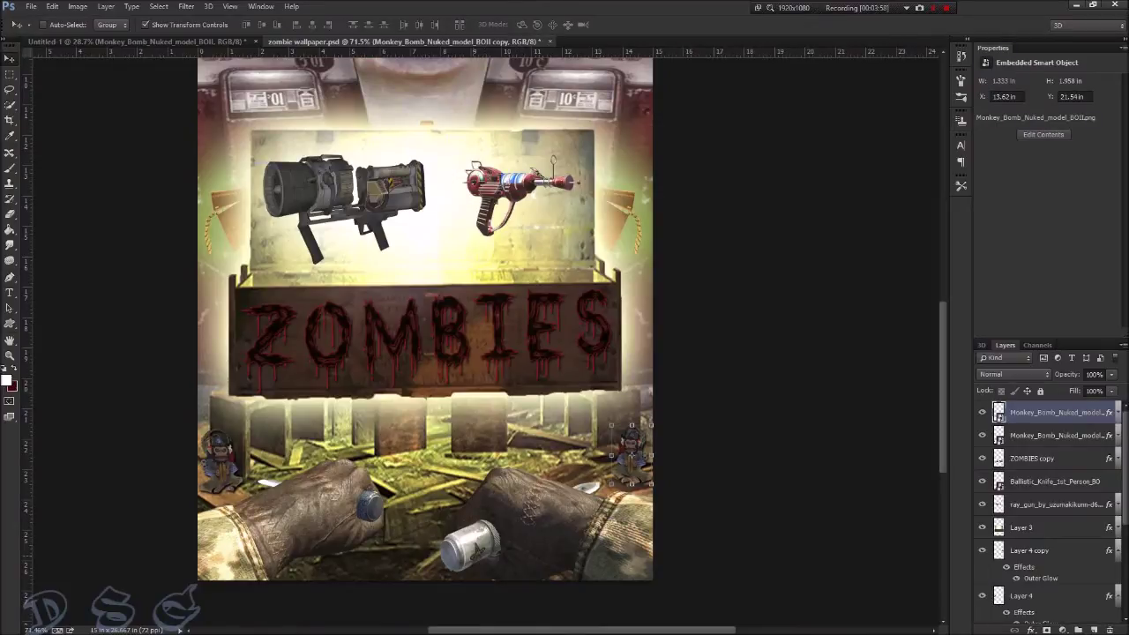
scroll(631, 454, down, 3)
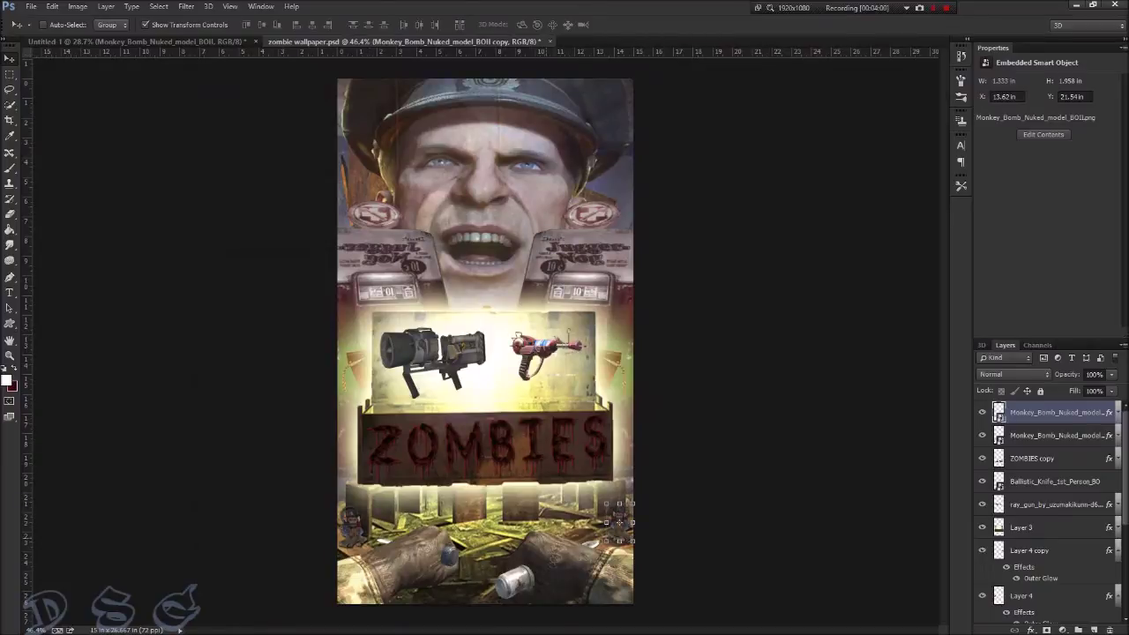
Rotate the right monkey bomb about 16° so it stands upright like the left one.
key(ctrl+t)
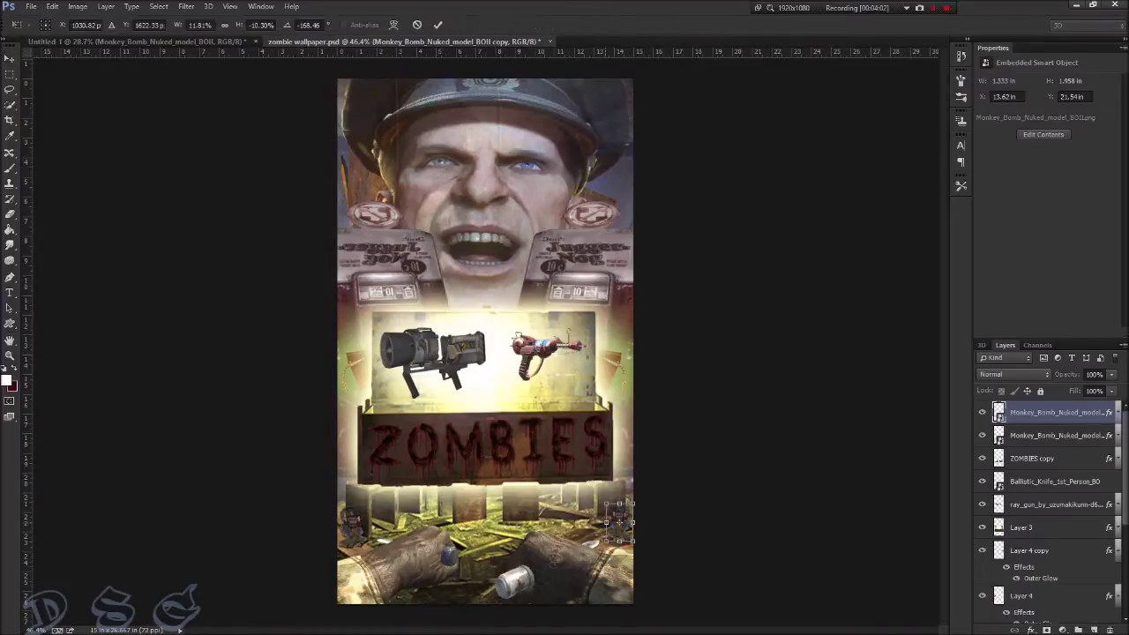
key(Return)
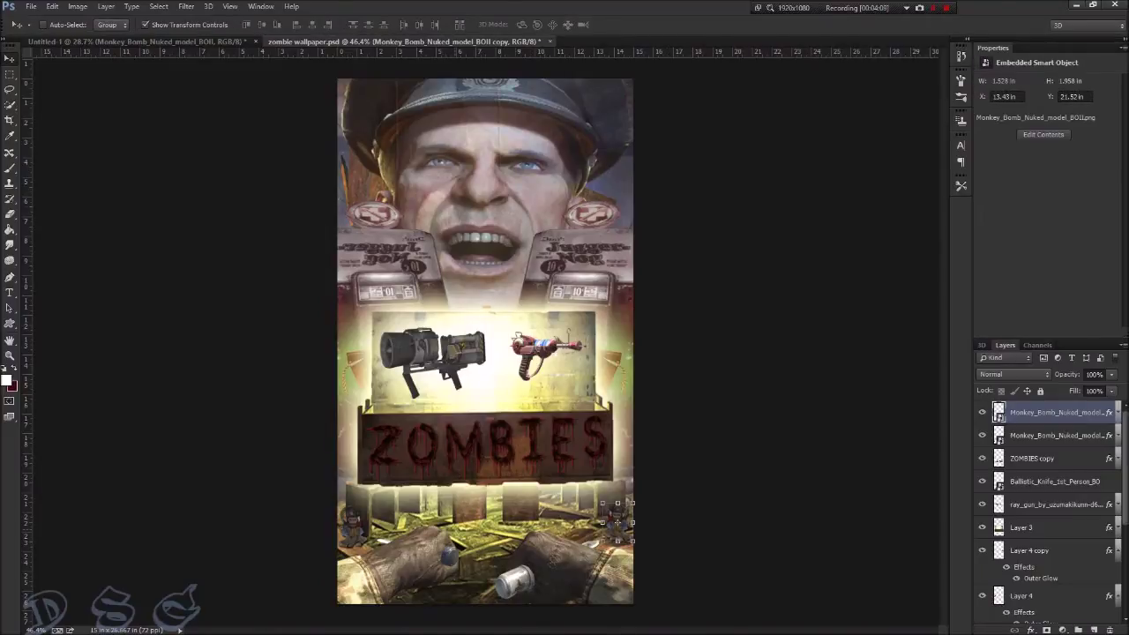
scroll(485, 341, down, 2)
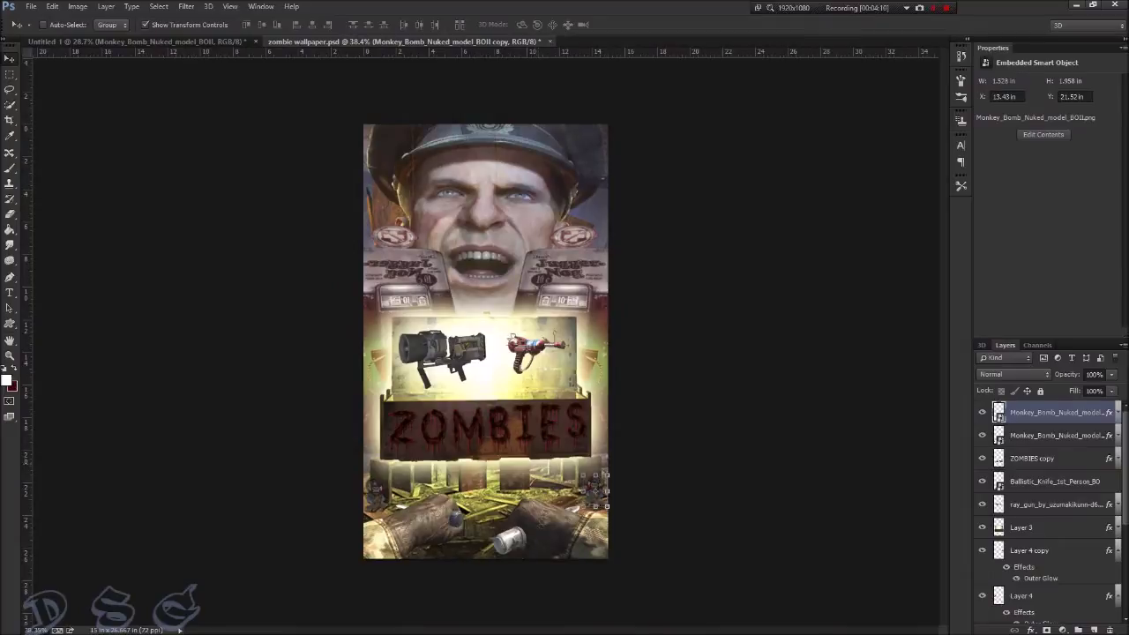
scroll(500, 359, up, 3)
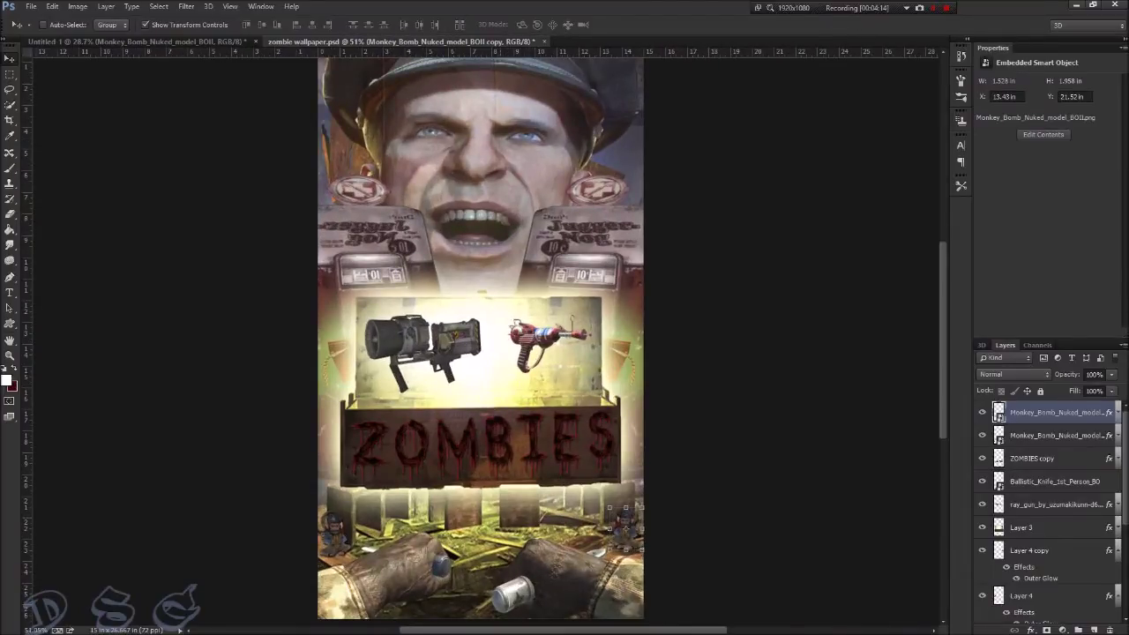
scroll(447, 608, up, 4)
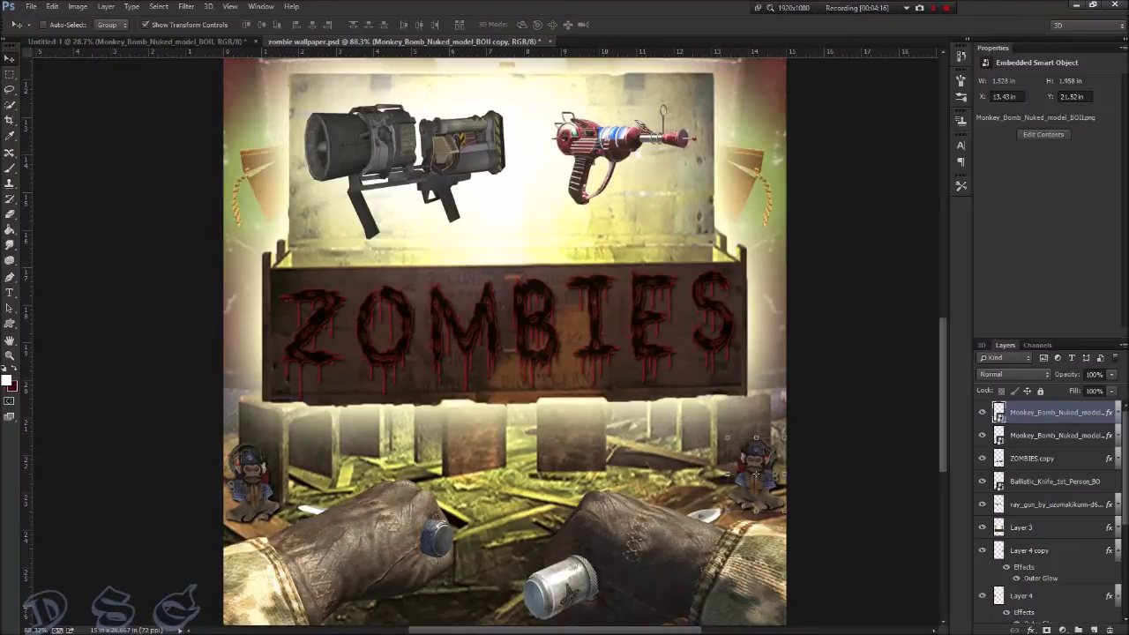
scroll(453, 573, down, 2)
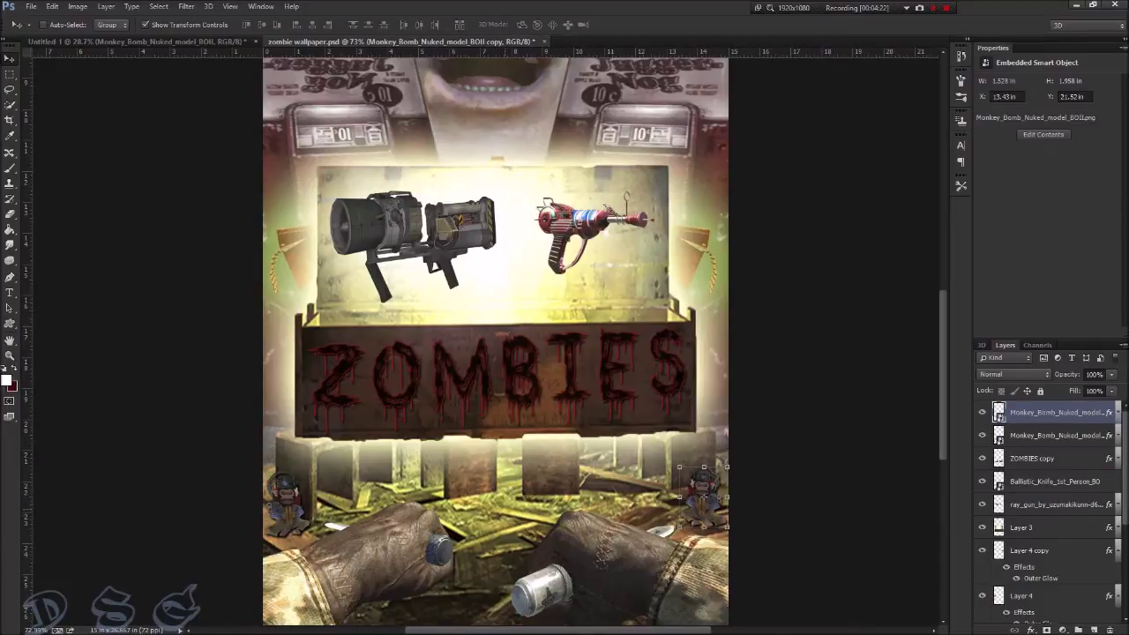
scroll(496, 505, down, 1)
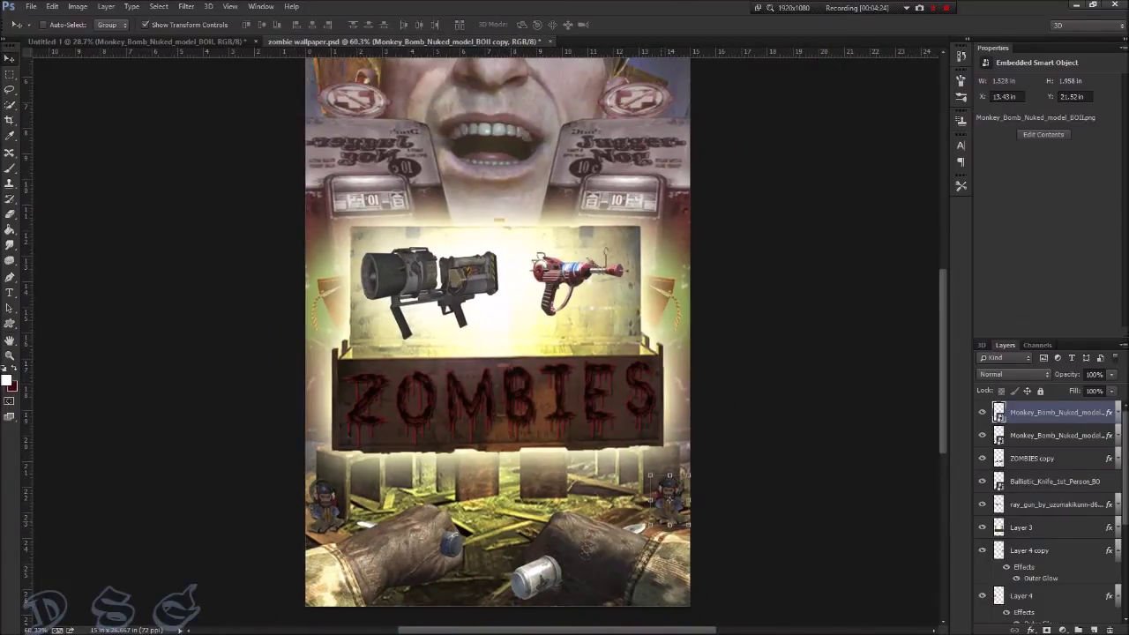
key(ctrl+t)
drag(669, 499, 690, 510)
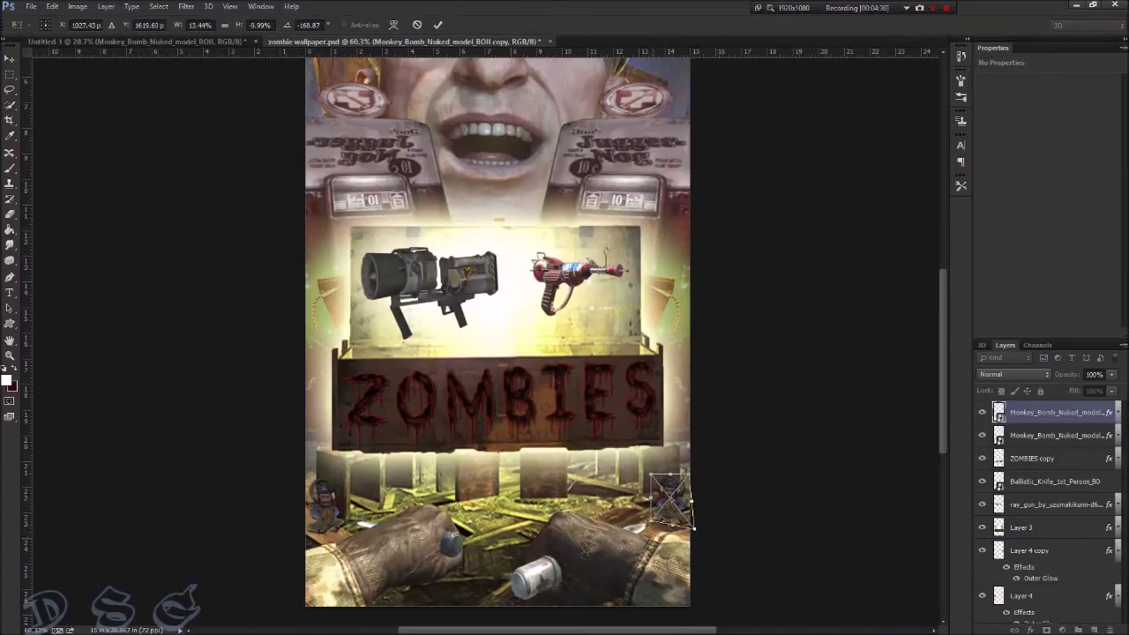
key(Return)
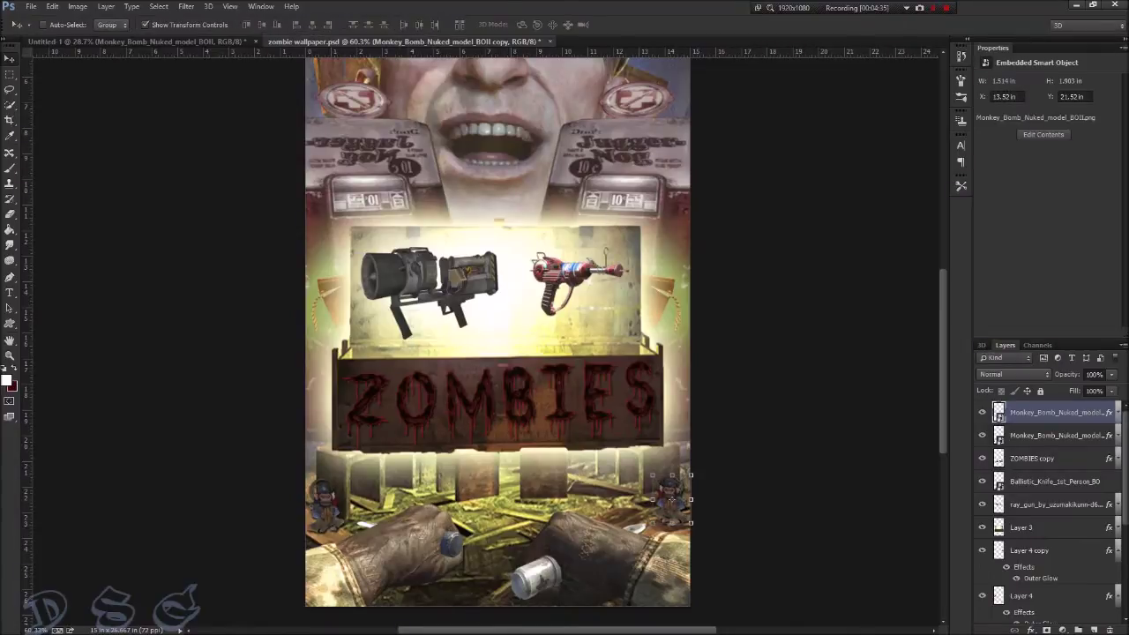
double_click(1109, 412)
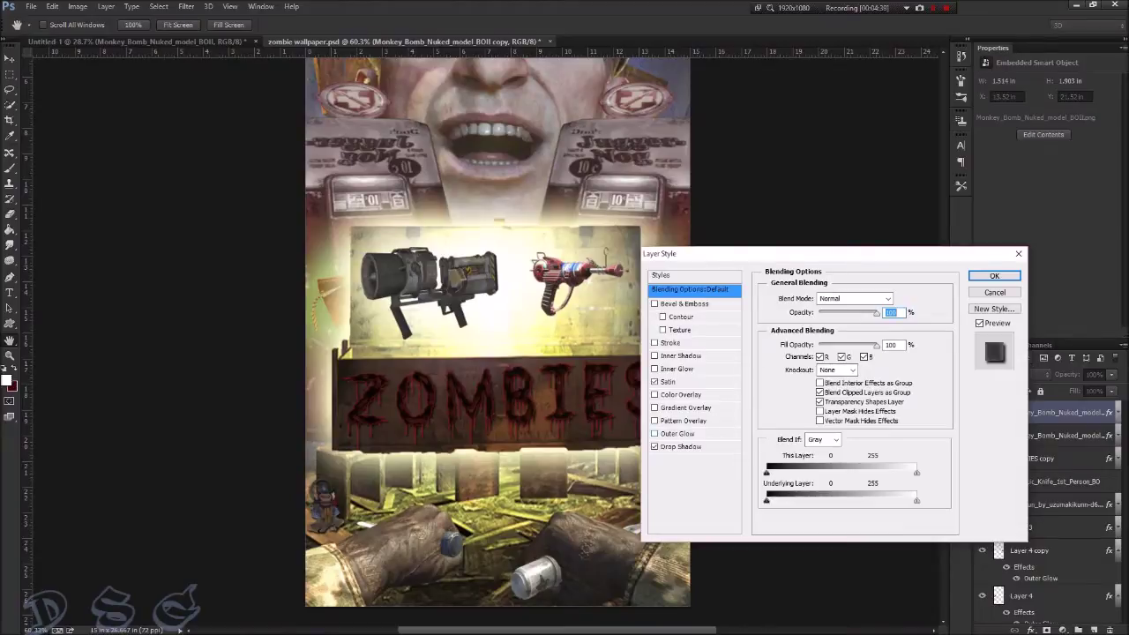
Raise the right monkey bomb's Satin opacity above 42% and confirm the Layer Style.
drag(706, 253, 763, 222)
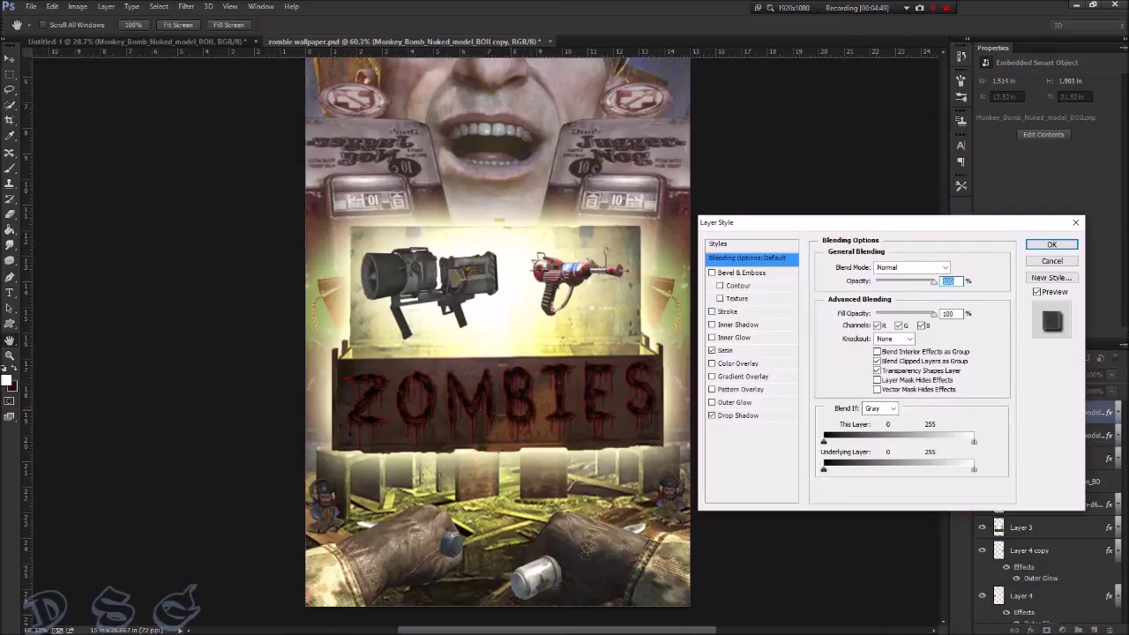
click(725, 350)
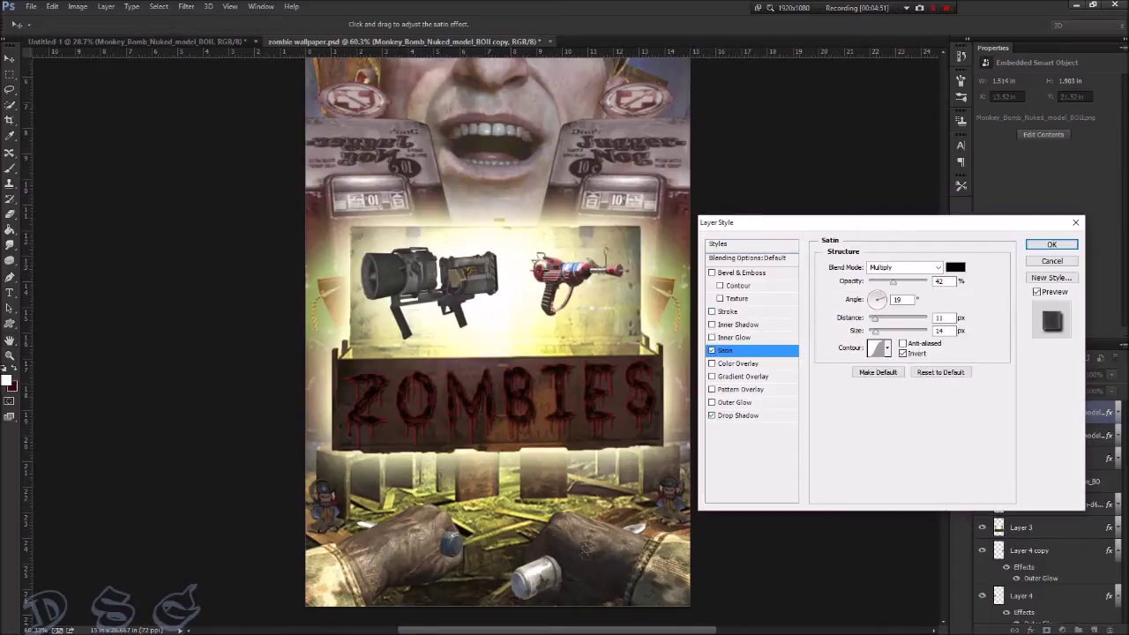
click(940, 281)
key(shift+Up)
key(shift+Up)
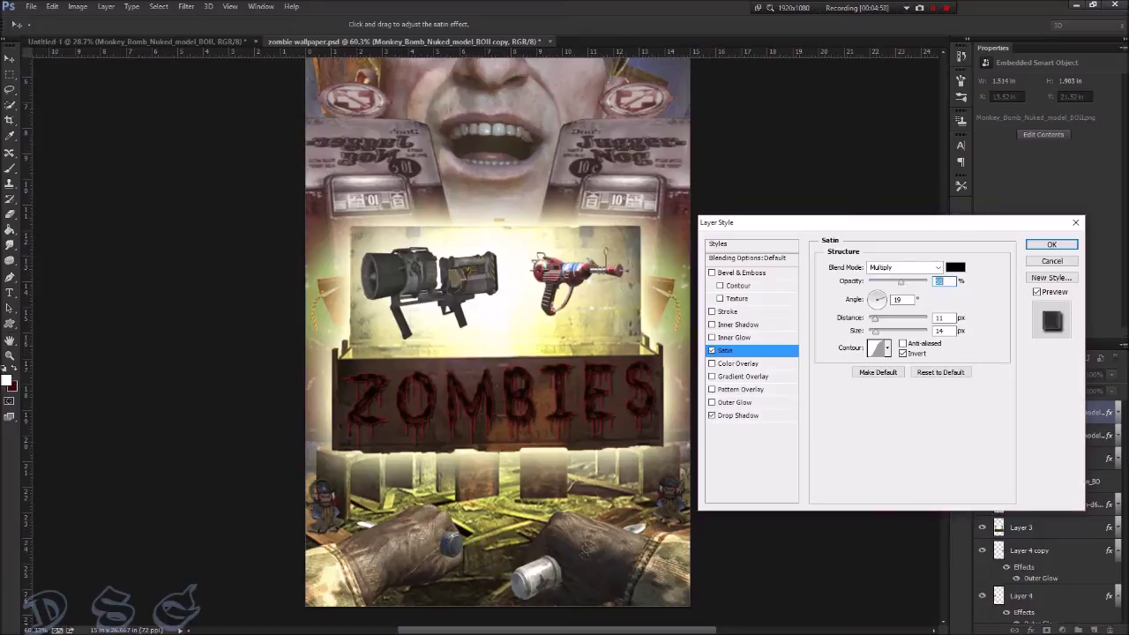
key(Return)
key(ctrl+0)
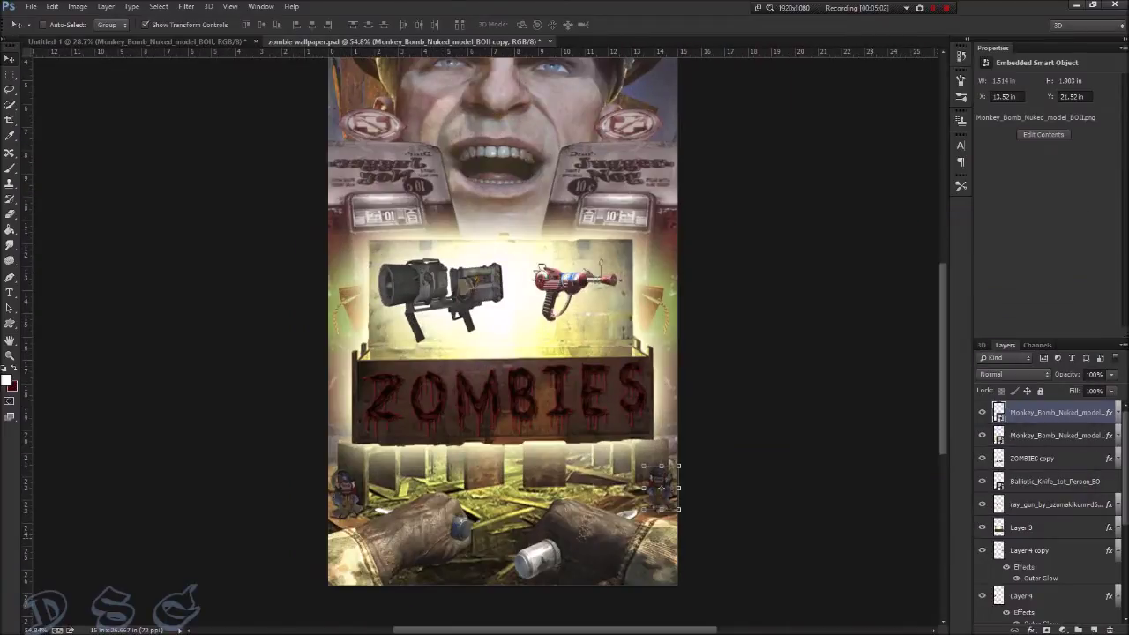
key(alt+bracketleft)
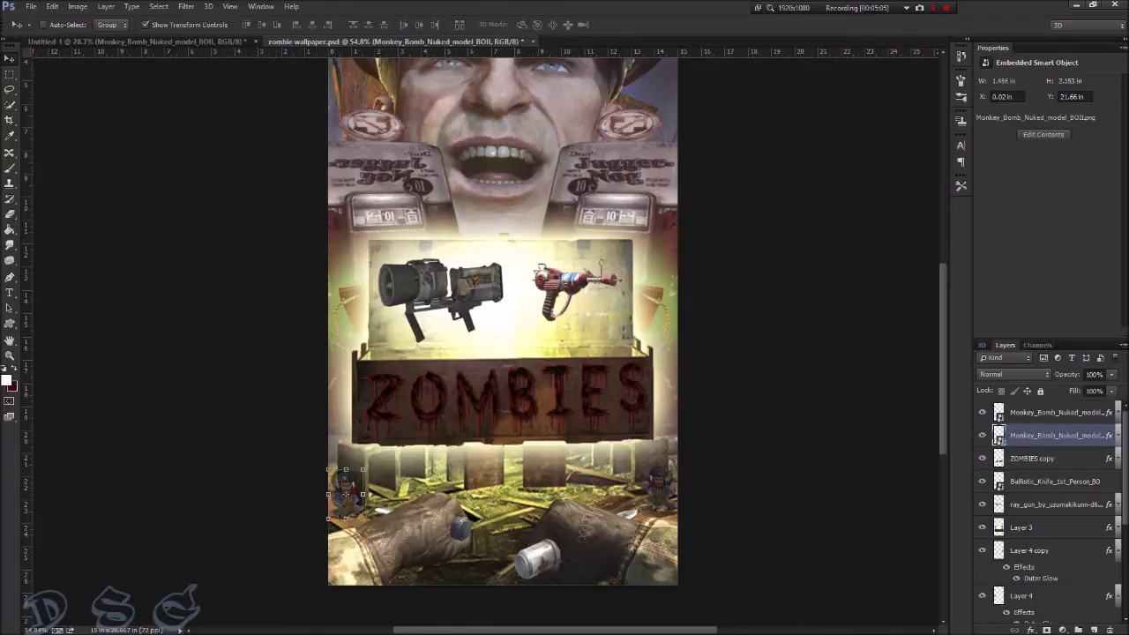
Raise the left Monkey_Bomb layer's Satin opacity above 42% to match the right one.
double_click(1059, 435)
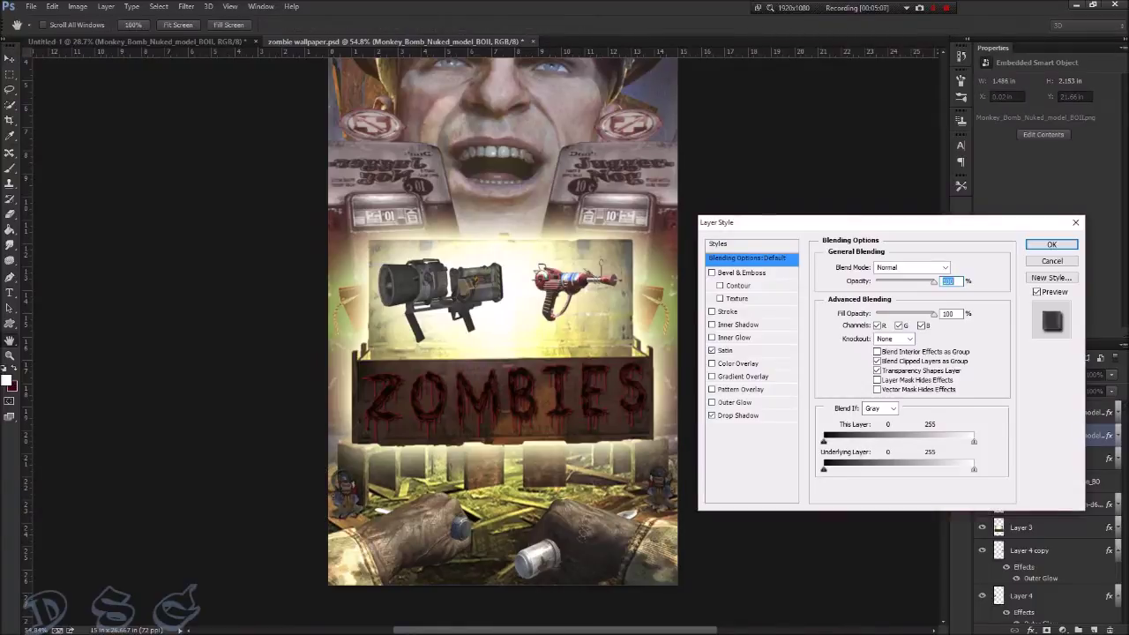
click(725, 350)
double_click(940, 280)
key(Up)
key(Up)
key(Up)
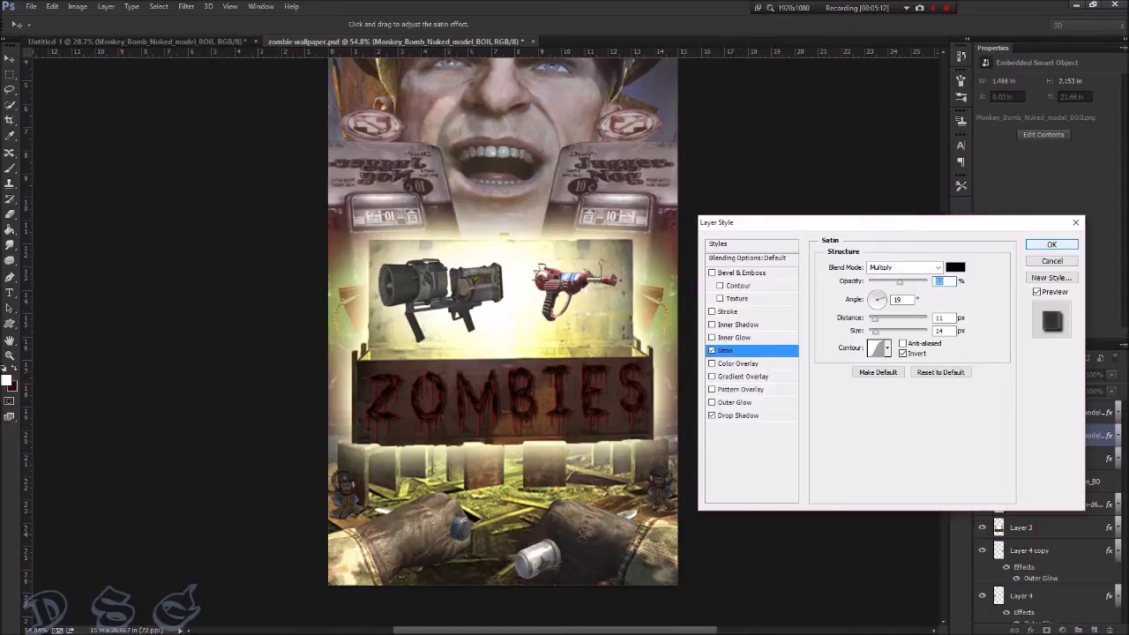
click(1051, 244)
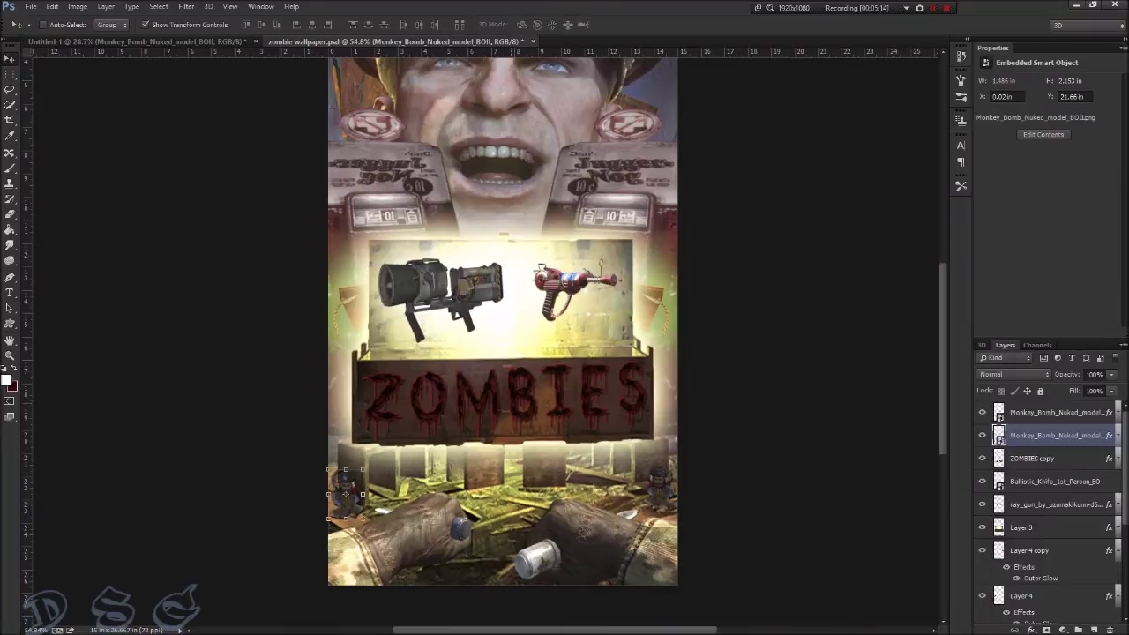
scroll(447, 490, down, 2)
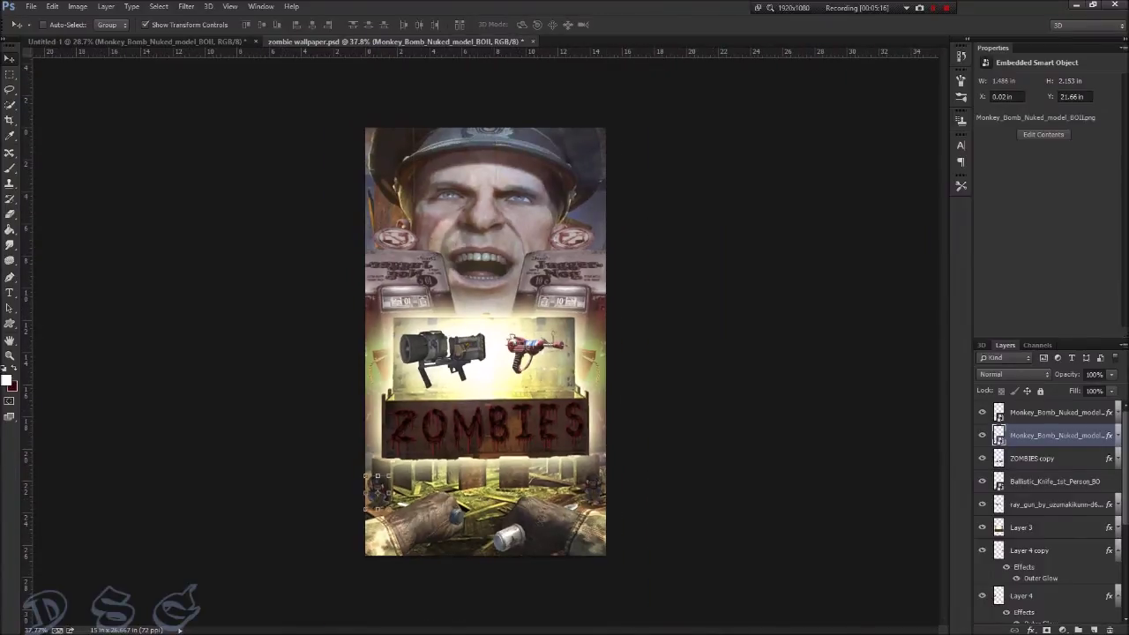
Select the topmost Monkey_Bomb layer and create empty Layer 5 above it.
drag(376, 476, 595, 488)
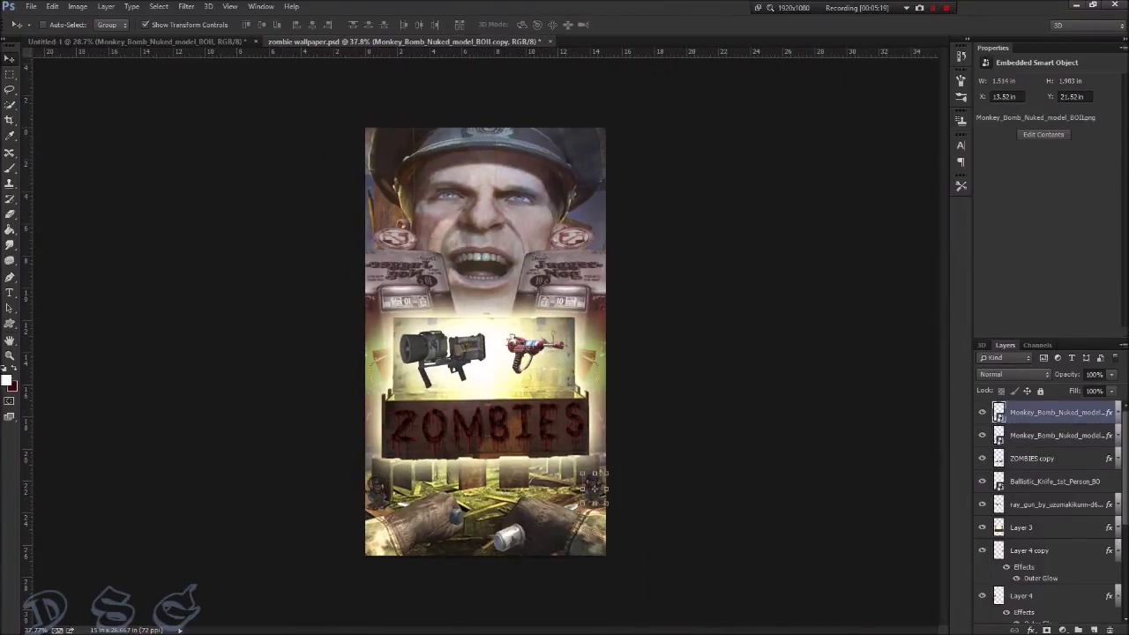
click(561, 364)
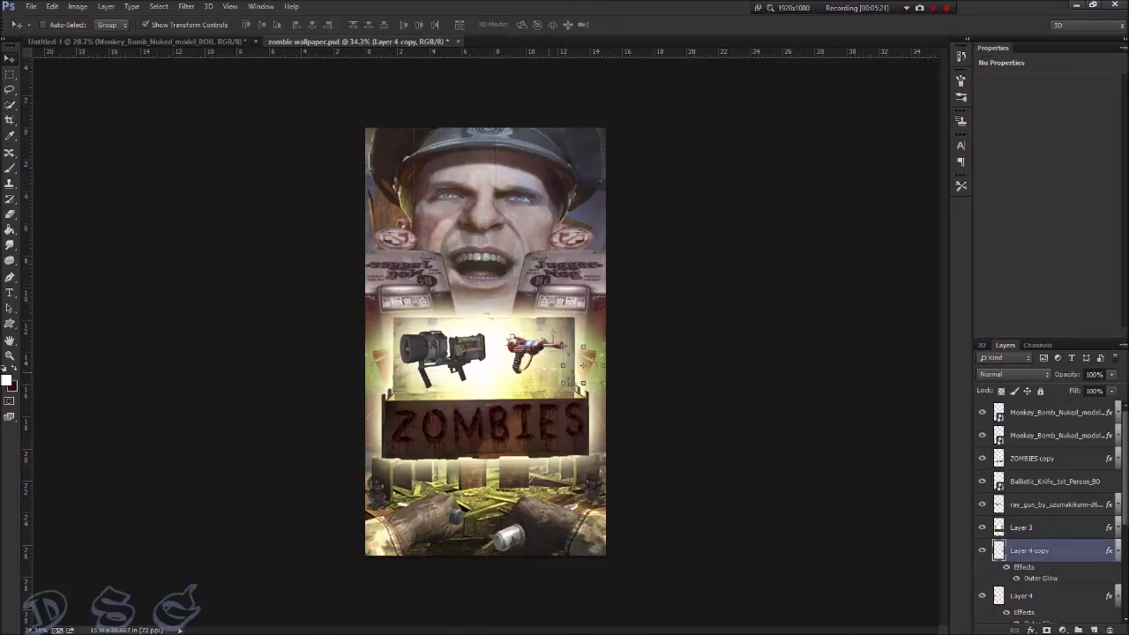
scroll(487, 349, down, 2)
scroll(487, 350, up, 3)
scroll(487, 350, up, 1)
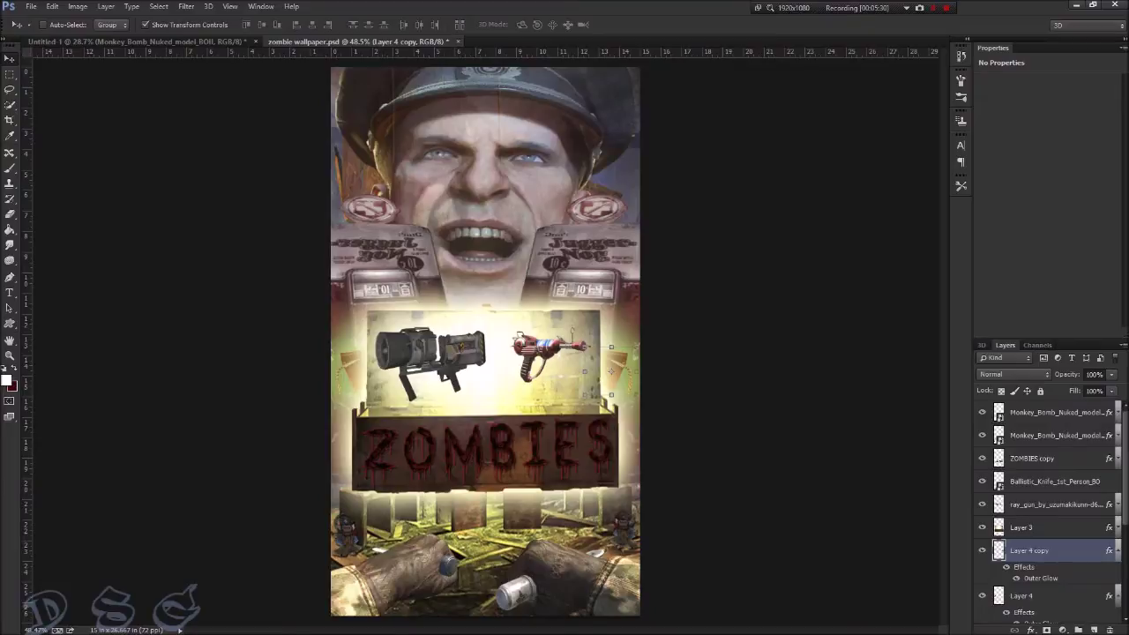
click(624, 527)
click(1094, 630)
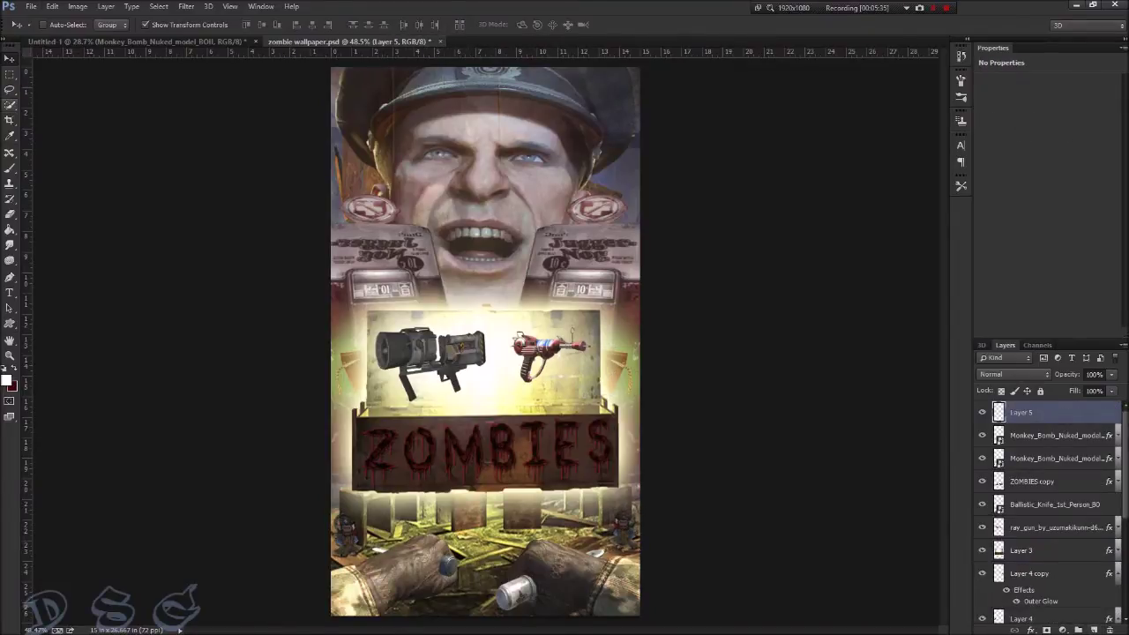
Choose the Brush tool and set the foreground colour to dark grey 2f2f2f.
click(10, 168)
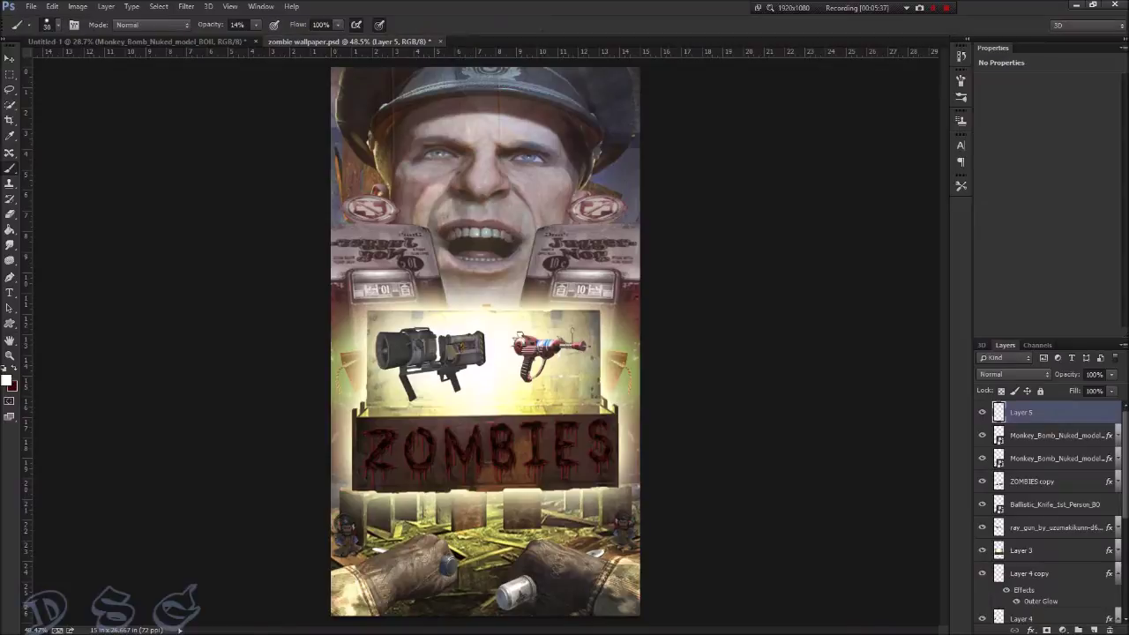
click(7, 380)
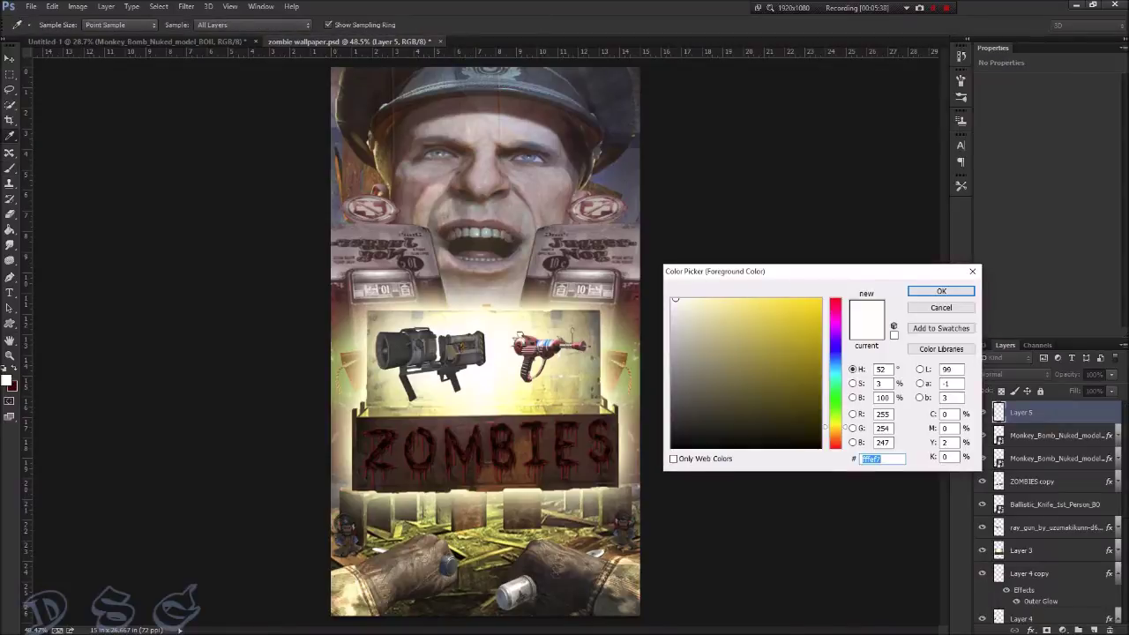
click(672, 445)
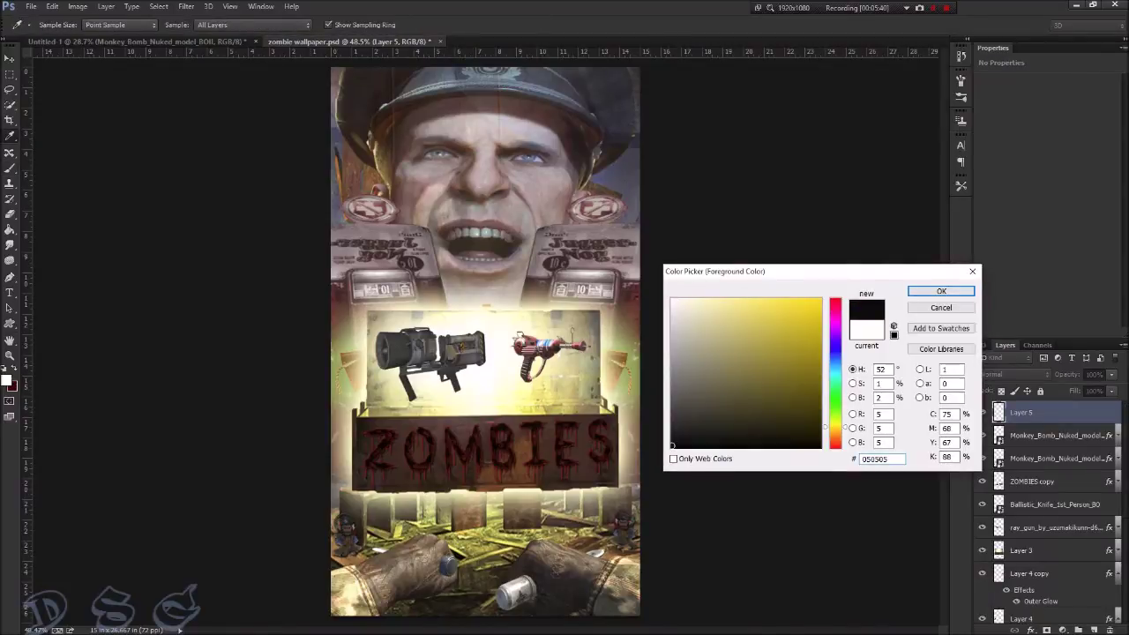
click(671, 421)
click(941, 291)
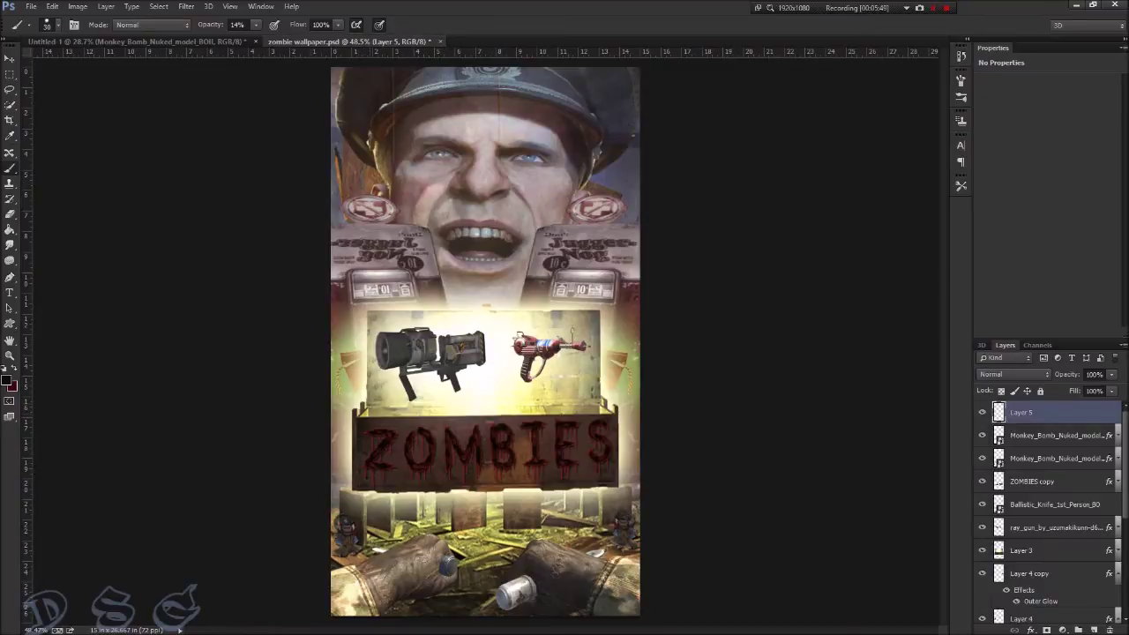
Paint a trial dark stroke along the weapon box edges, then undo it.
mouse_move(367, 403)
mouse_down()
mouse_move(371, 310)
mouse_move(593, 310)
mouse_move(596, 413)
mouse_up()
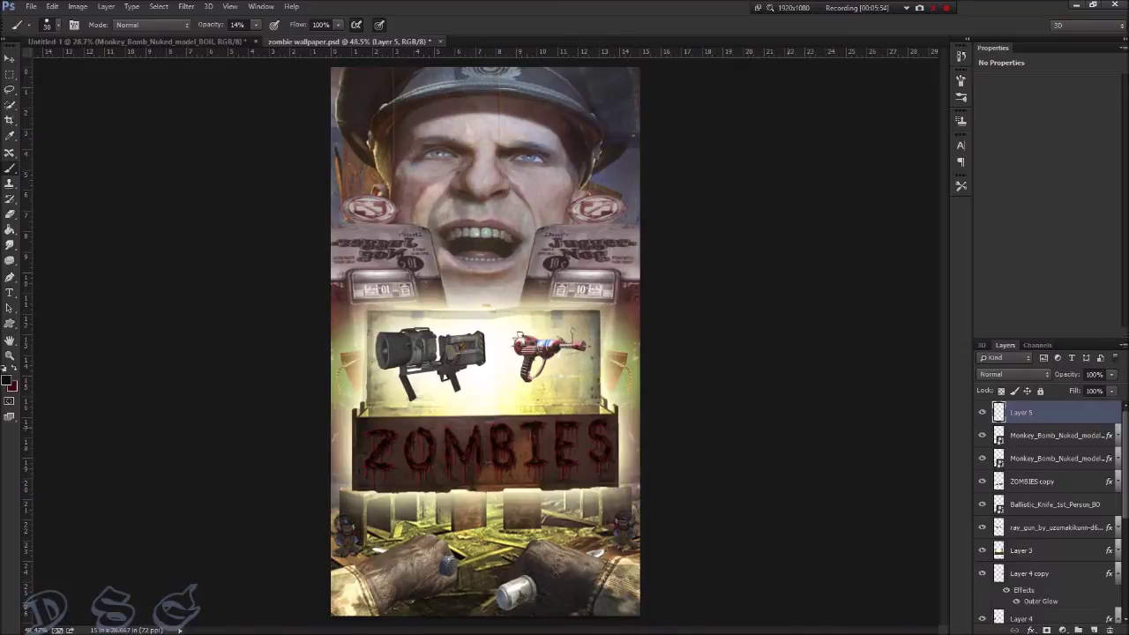
key(ctrl+z)
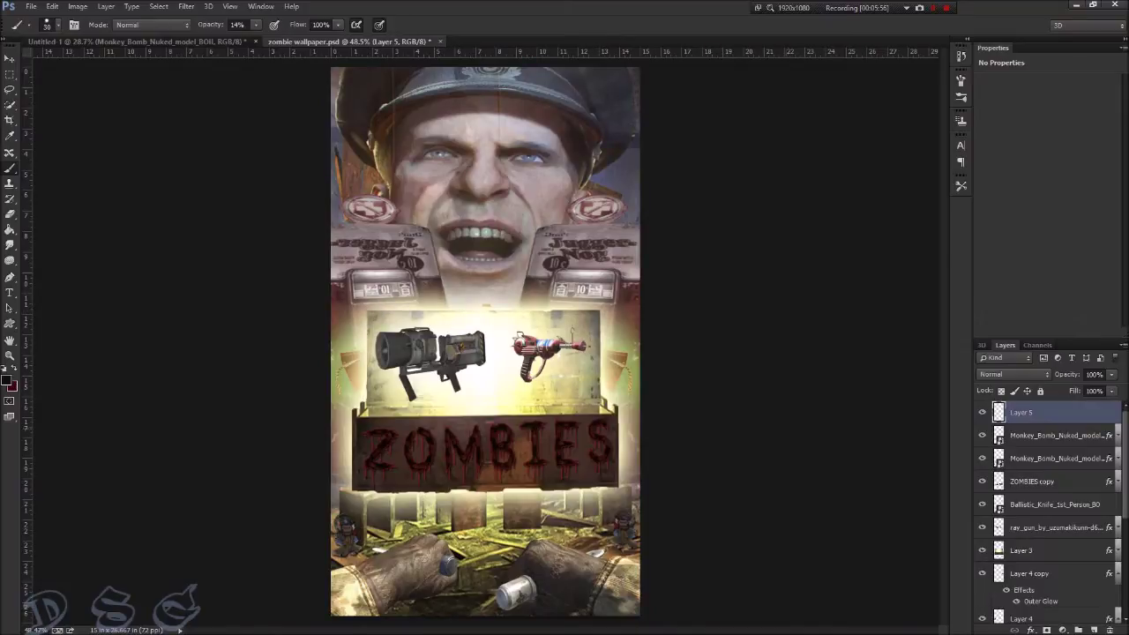
scroll(519, 337, up, 2)
scroll(519, 337, up, 1)
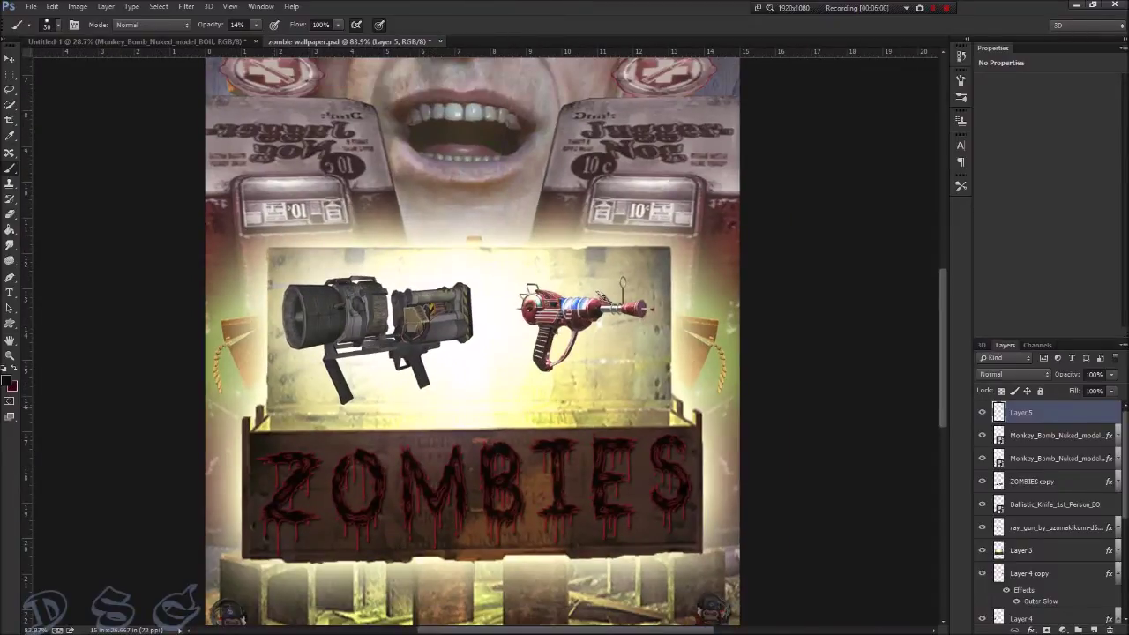
click(10, 74)
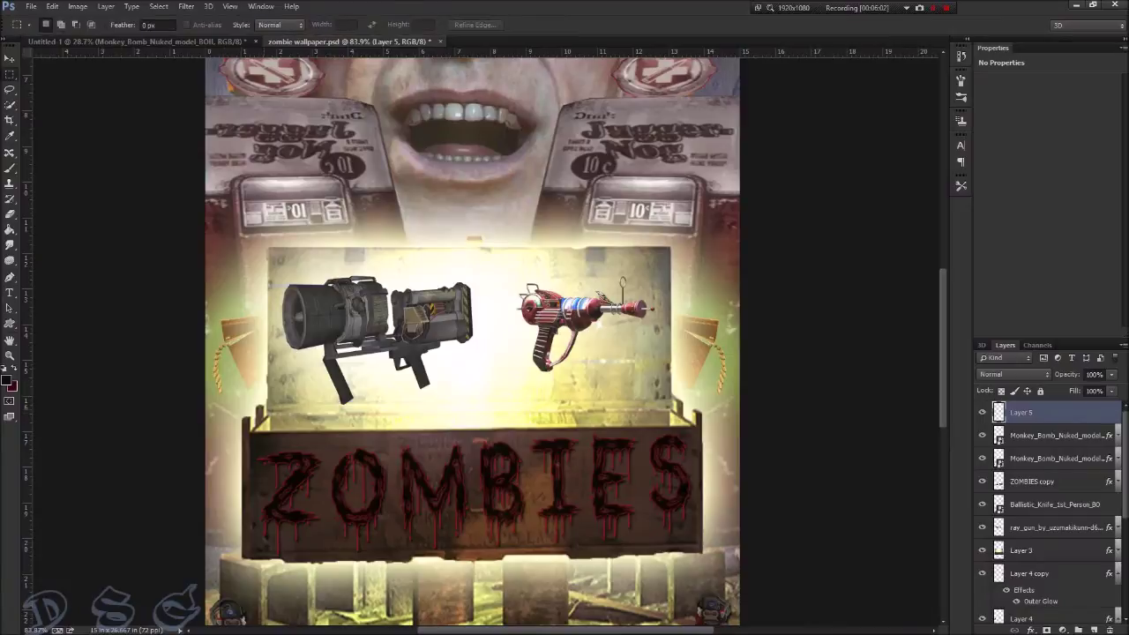
Draw a rectangular marquee over the weapon box interior holding both guns, redrawn once to fit.
mouse_move(268, 412)
mouse_down()
mouse_move(680, 276)
mouse_move(669, 248)
mouse_up()
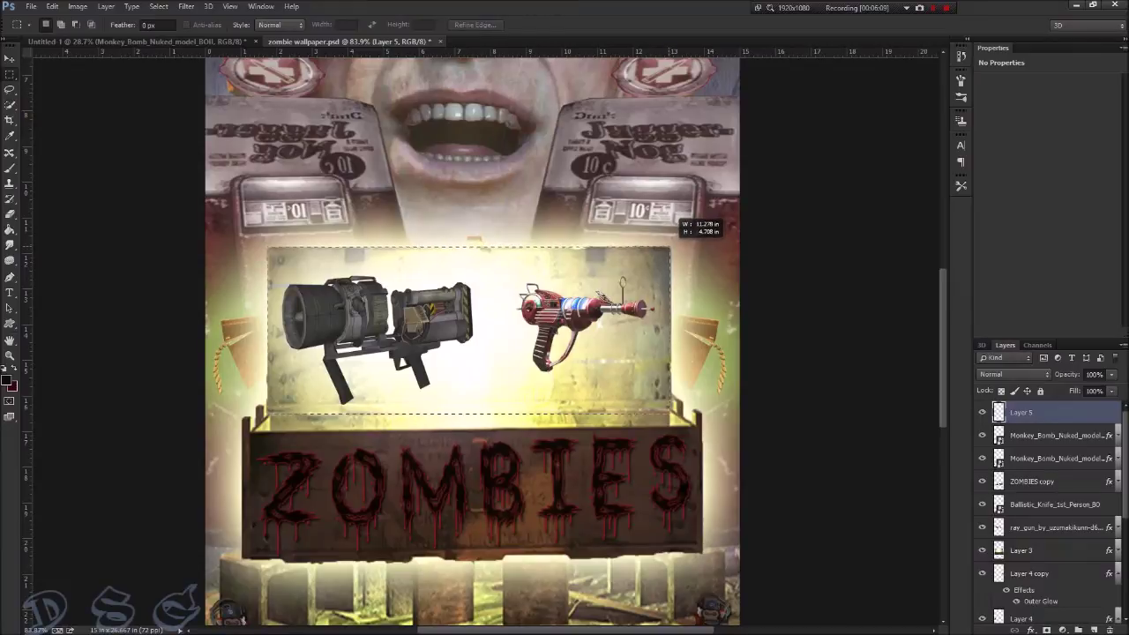
drag(670, 247, 671, 246)
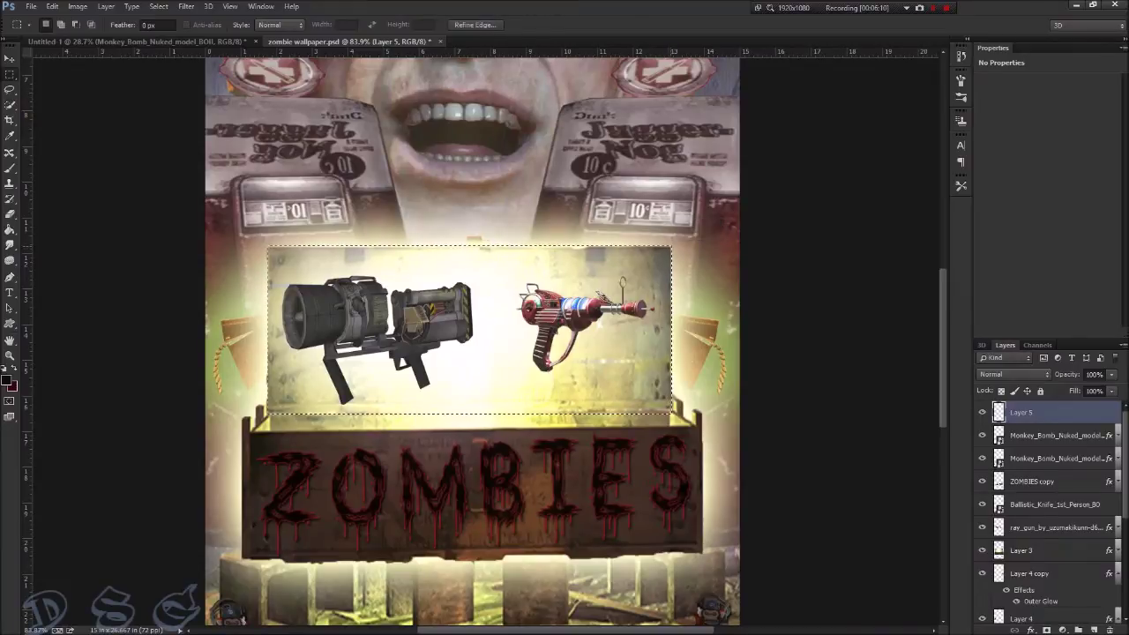
key(ctrl+d)
drag(267, 418, 548, 248)
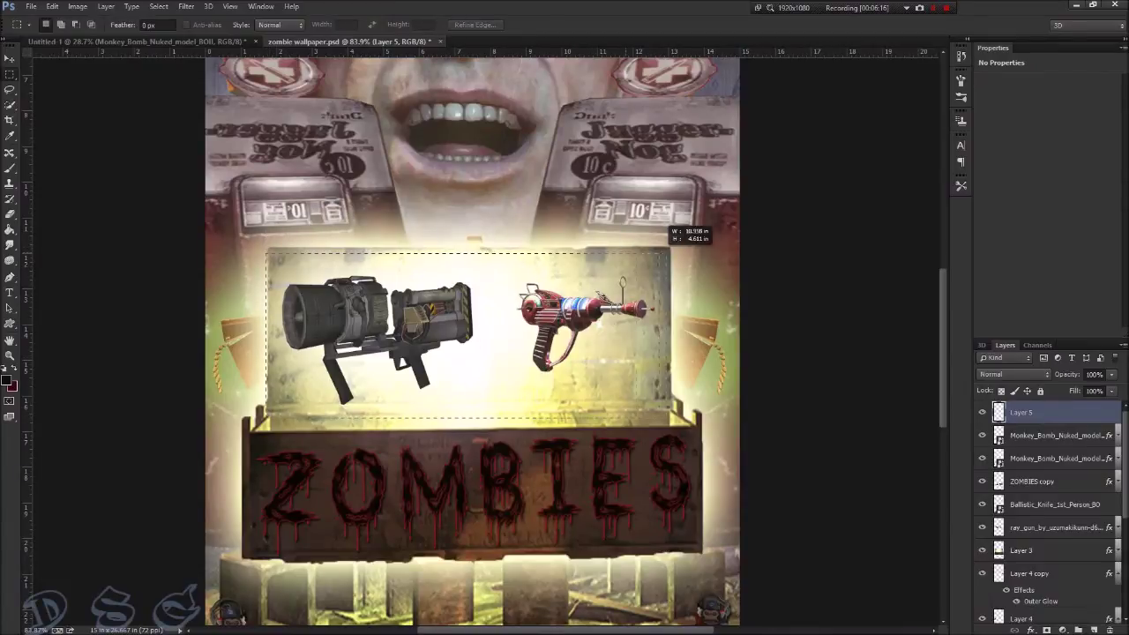
drag(549, 248, 672, 248)
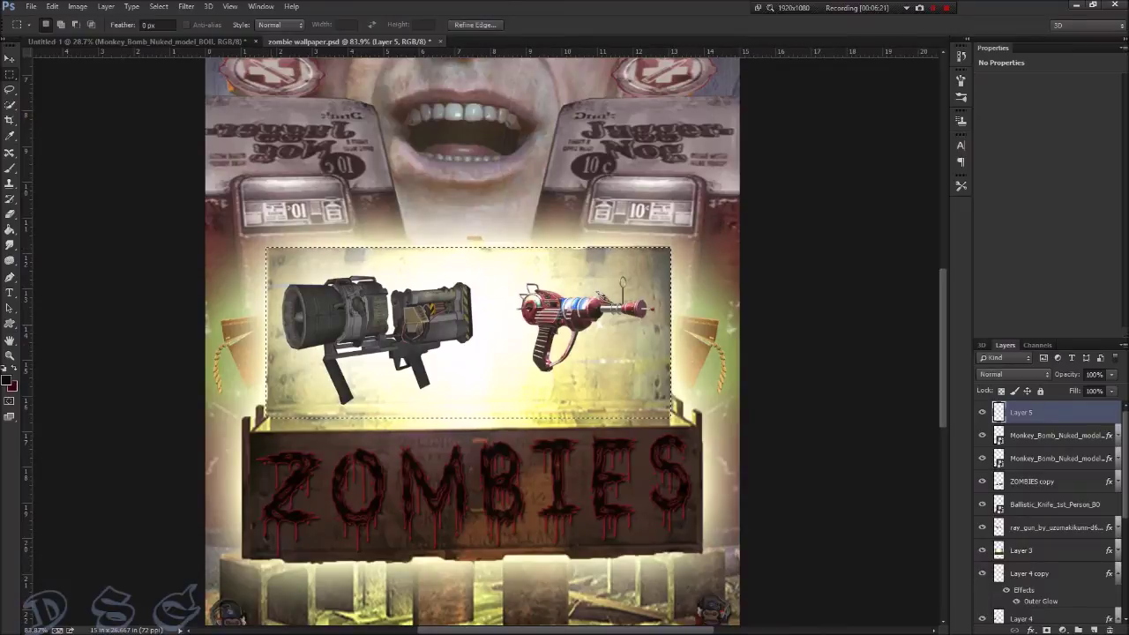
drag(281, 295, 282, 292)
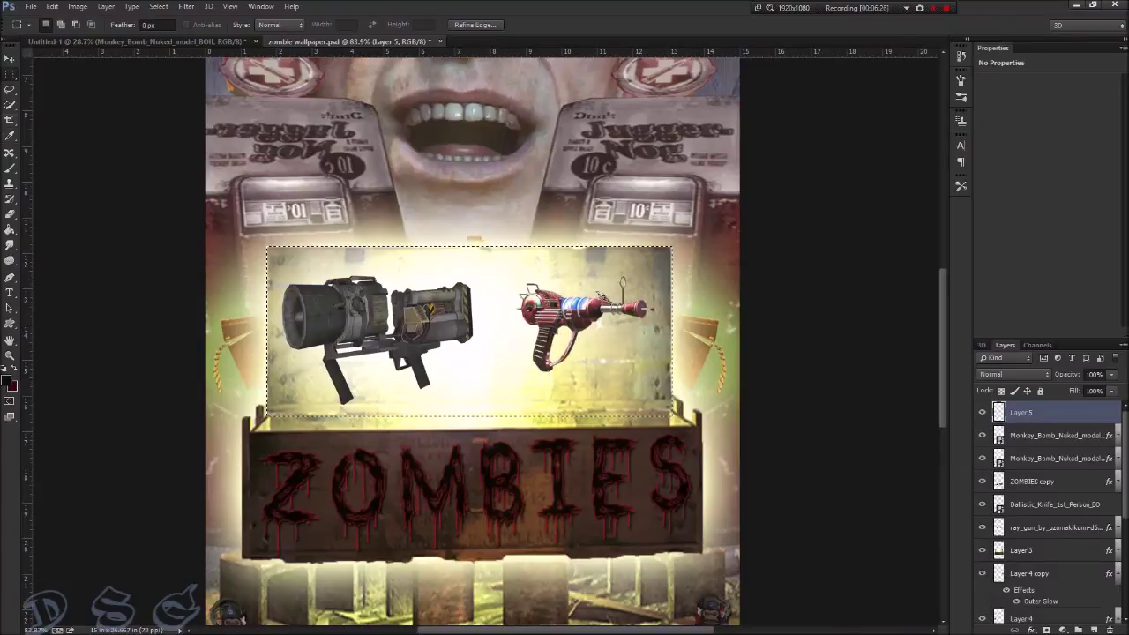
click(10, 167)
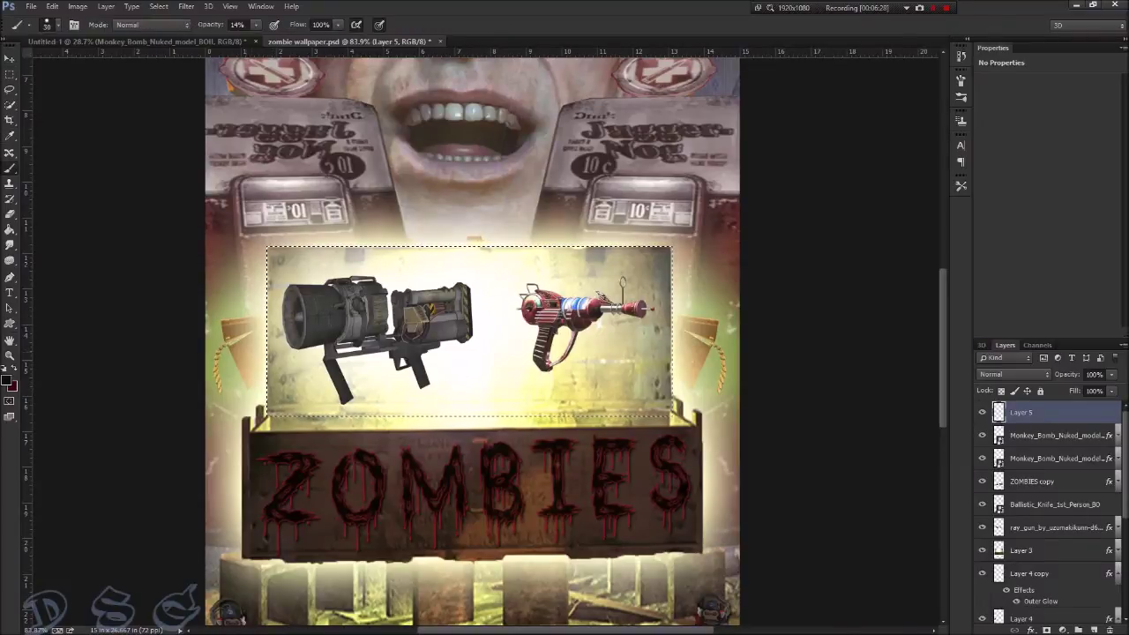
Set brush opacity to 10% and shade the box interior's left and top edges.
click(256, 25)
drag(255, 39, 250, 39)
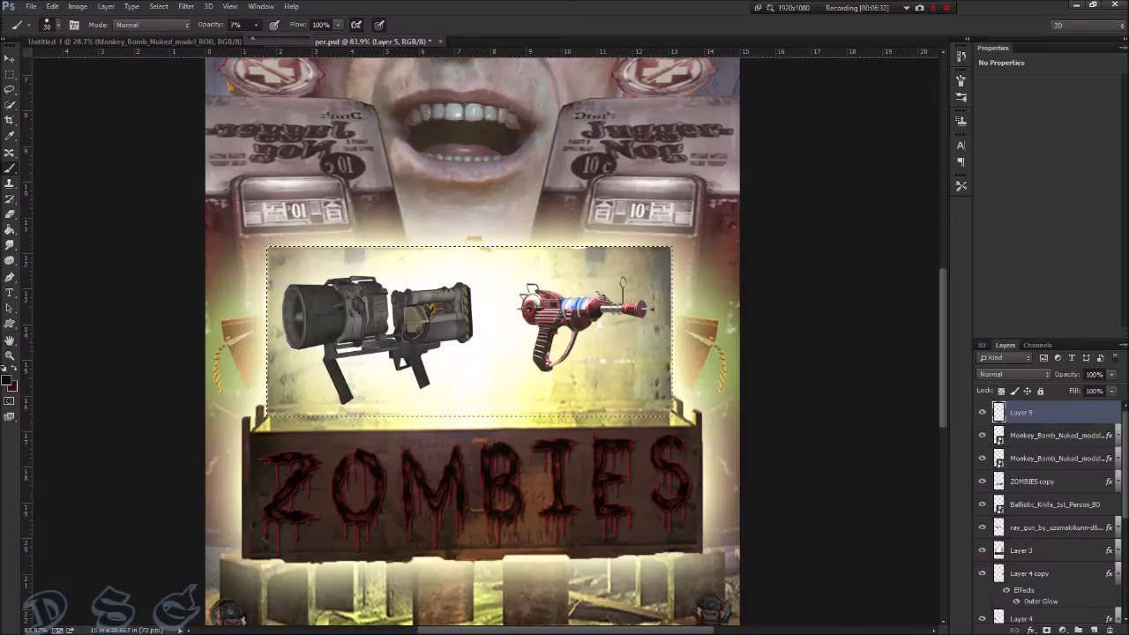
key(1)
key(1)
key(0)
key(9)
mouse_move(277, 392)
mouse_down()
mouse_move(274, 259)
mouse_move(653, 256)
mouse_move(353, 262)
mouse_up()
mouse_move(607, 270)
mouse_down()
mouse_move(304, 282)
mouse_move(506, 265)
mouse_move(389, 291)
mouse_up()
mouse_move(269, 304)
mouse_down()
mouse_move(291, 415)
mouse_move(344, 362)
mouse_move(322, 413)
mouse_up()
drag(319, 348, 316, 365)
Darken the interior's bottom edge and the area around the beam between the guns.
mouse_move(339, 409)
mouse_down()
mouse_move(367, 410)
mouse_move(330, 409)
mouse_up()
mouse_move(356, 388)
mouse_down()
mouse_move(335, 406)
mouse_move(609, 408)
mouse_move(665, 397)
mouse_move(401, 397)
mouse_move(666, 381)
mouse_up()
drag(666, 378, 353, 357)
drag(423, 336, 543, 329)
mouse_move(532, 354)
mouse_down()
mouse_move(419, 357)
mouse_move(535, 367)
mouse_up()
mouse_move(547, 358)
mouse_down()
mouse_move(672, 358)
mouse_move(672, 348)
mouse_up()
drag(621, 330, 672, 330)
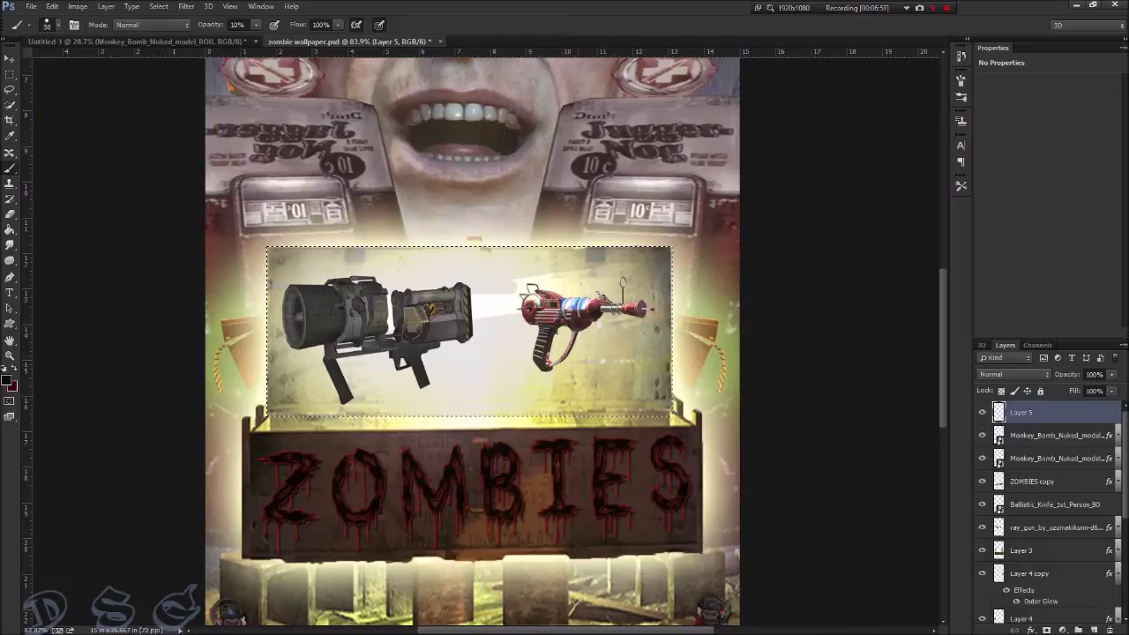
Darken around, above and below the ray gun with faint dark strokes.
drag(670, 321, 559, 305)
drag(632, 319, 658, 325)
mouse_move(588, 300)
mouse_down()
mouse_move(660, 286)
mouse_move(475, 264)
mouse_up()
drag(631, 296, 473, 268)
drag(388, 321, 414, 309)
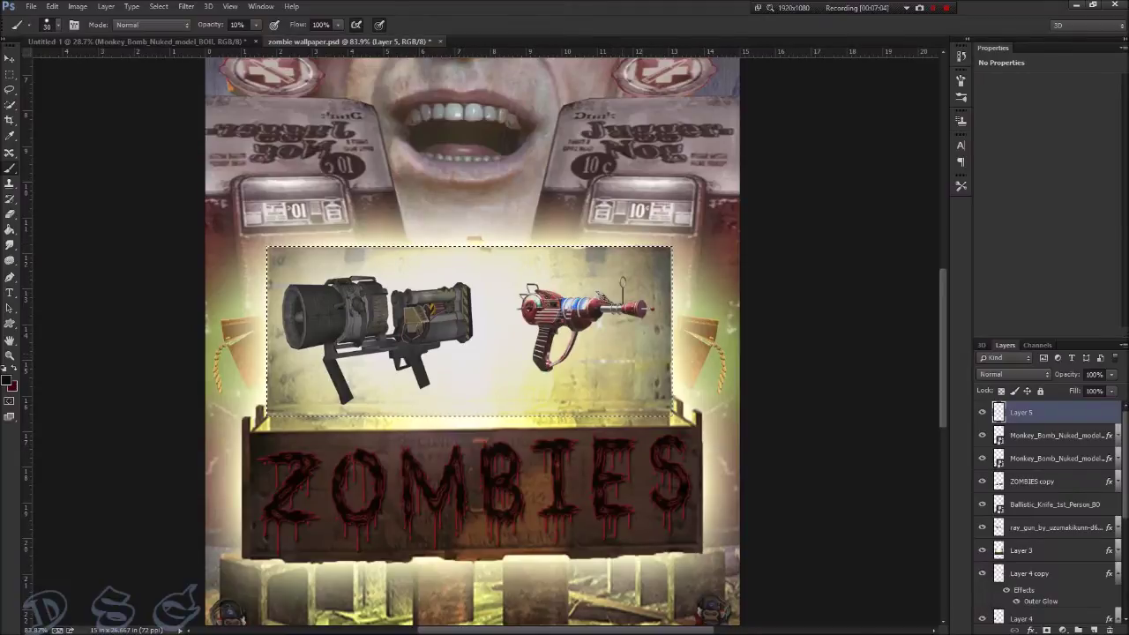
mouse_move(593, 363)
mouse_down()
mouse_move(623, 363)
mouse_move(566, 367)
mouse_up()
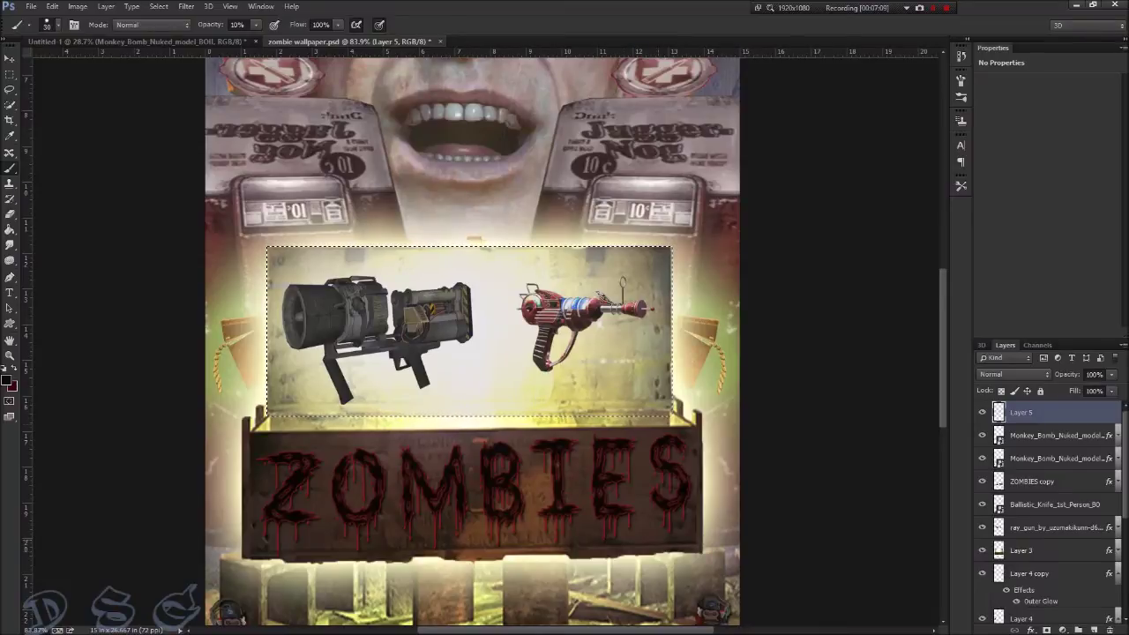
key(ctrl+minus)
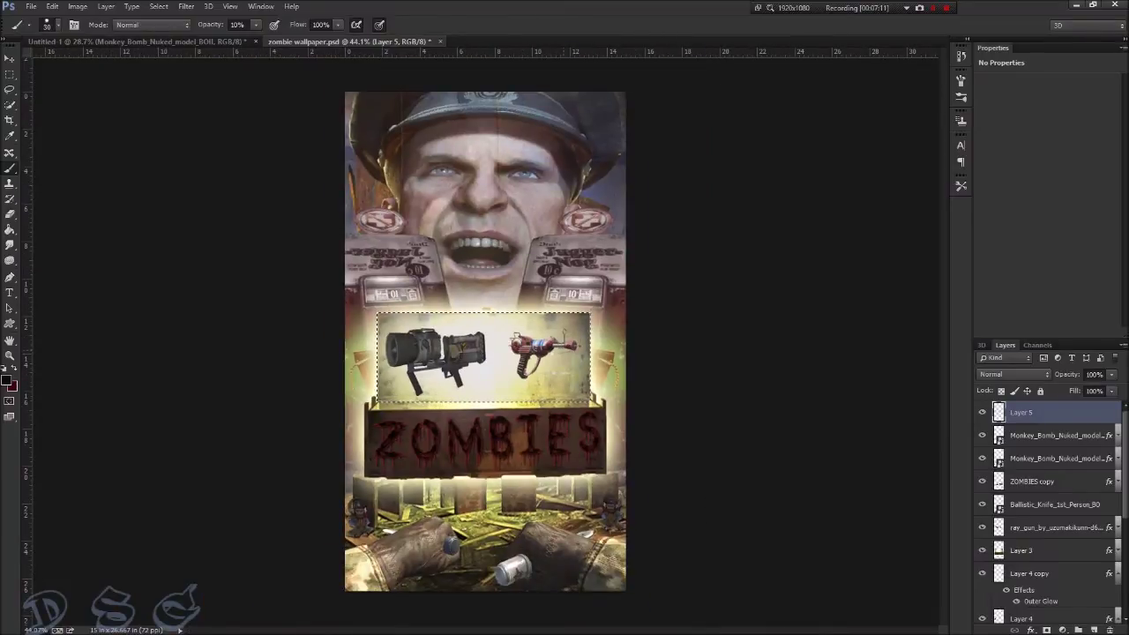
Clear the marquee around the weapon box and zoom in on the ZOMBIES sign.
click(484, 357)
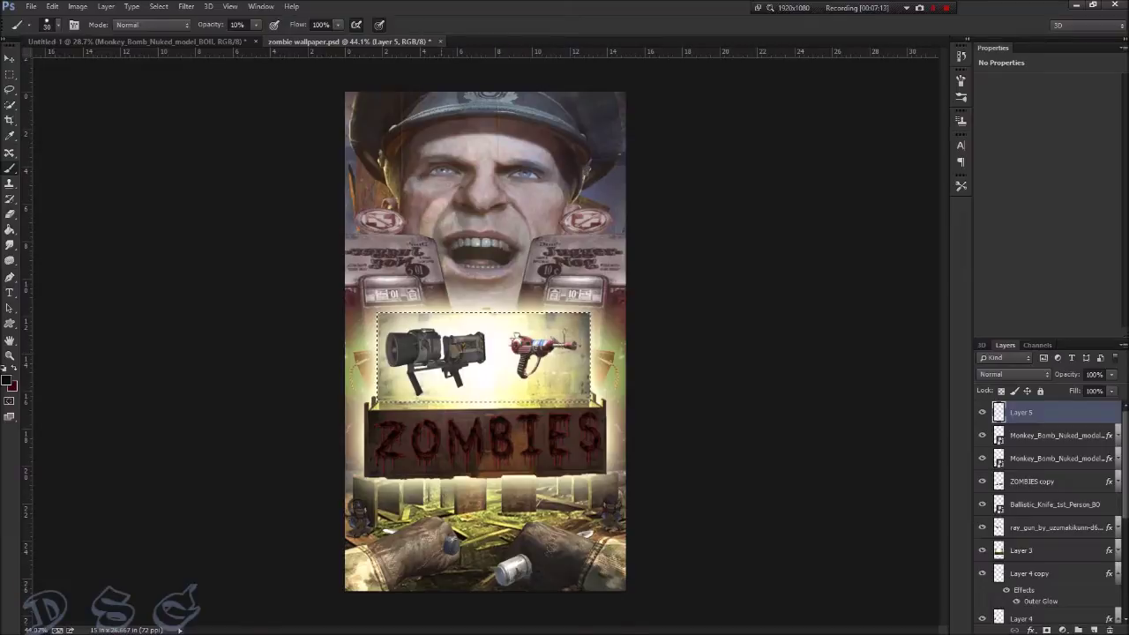
key(m)
key(ctrl+d)
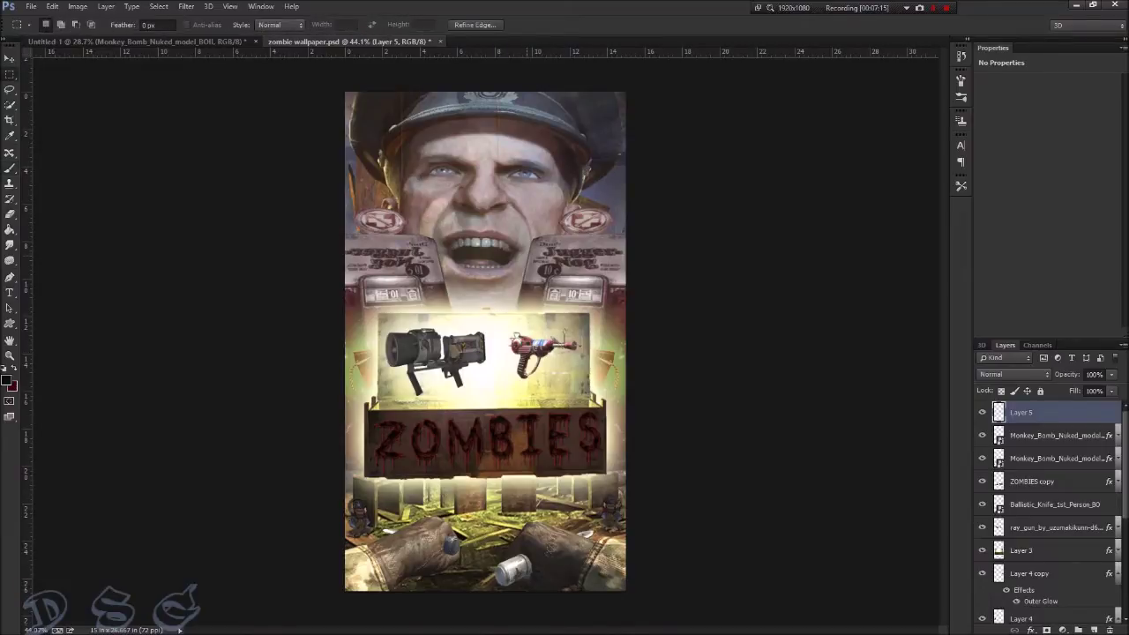
scroll(420, 382, up, 3)
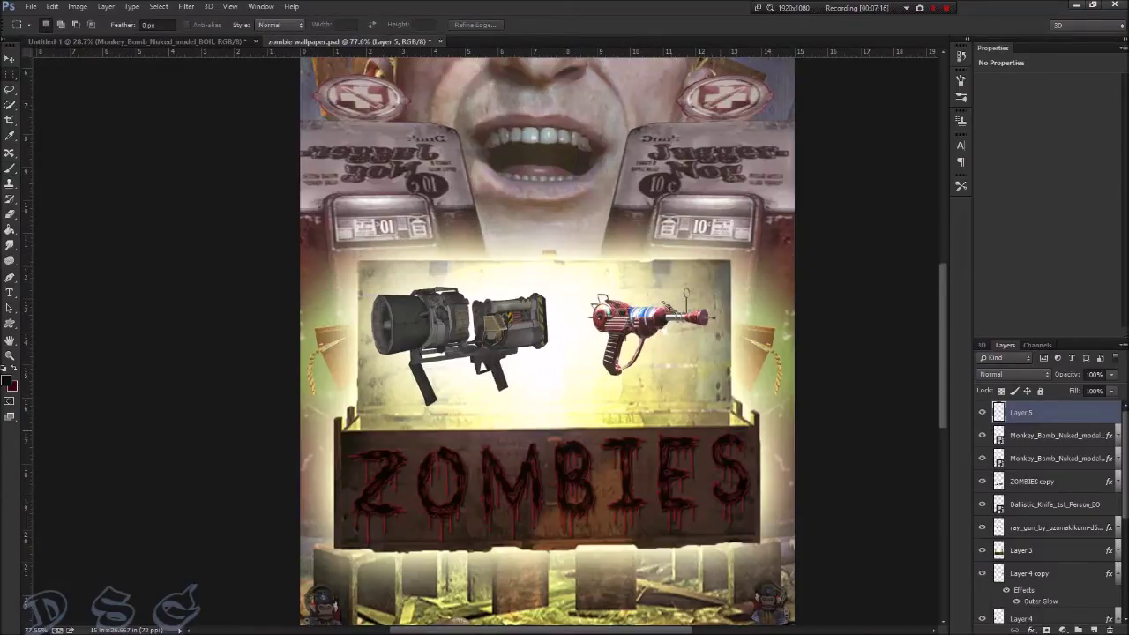
scroll(485, 353, up, 1)
scroll(485, 353, down, 1)
scroll(485, 353, down, 2)
scroll(485, 353, down, 1)
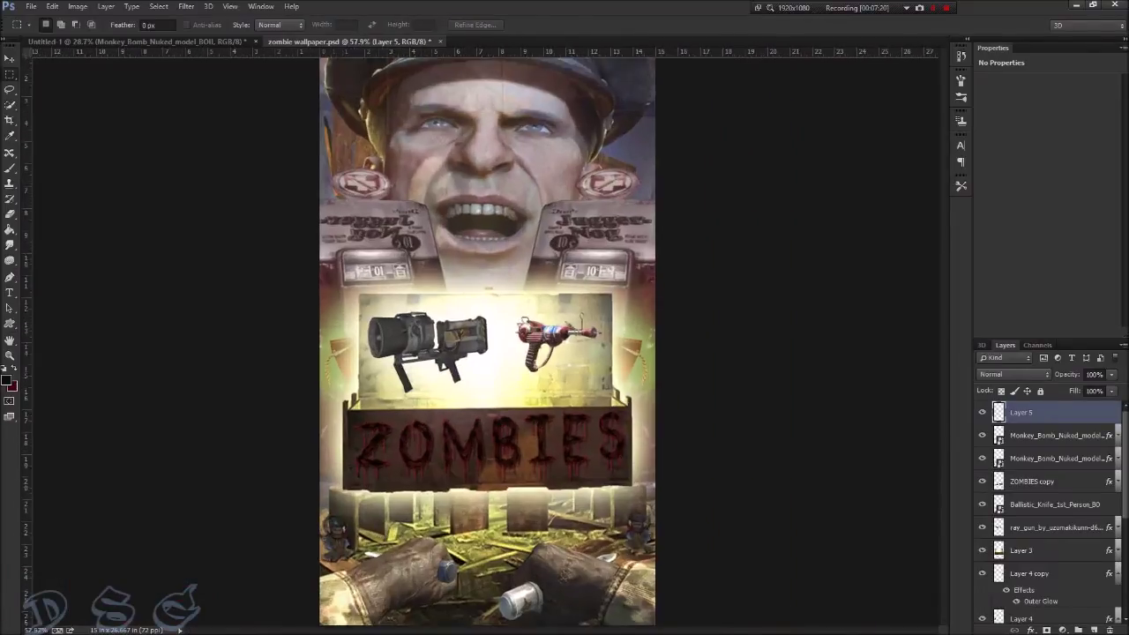
scroll(472, 435, up, 1)
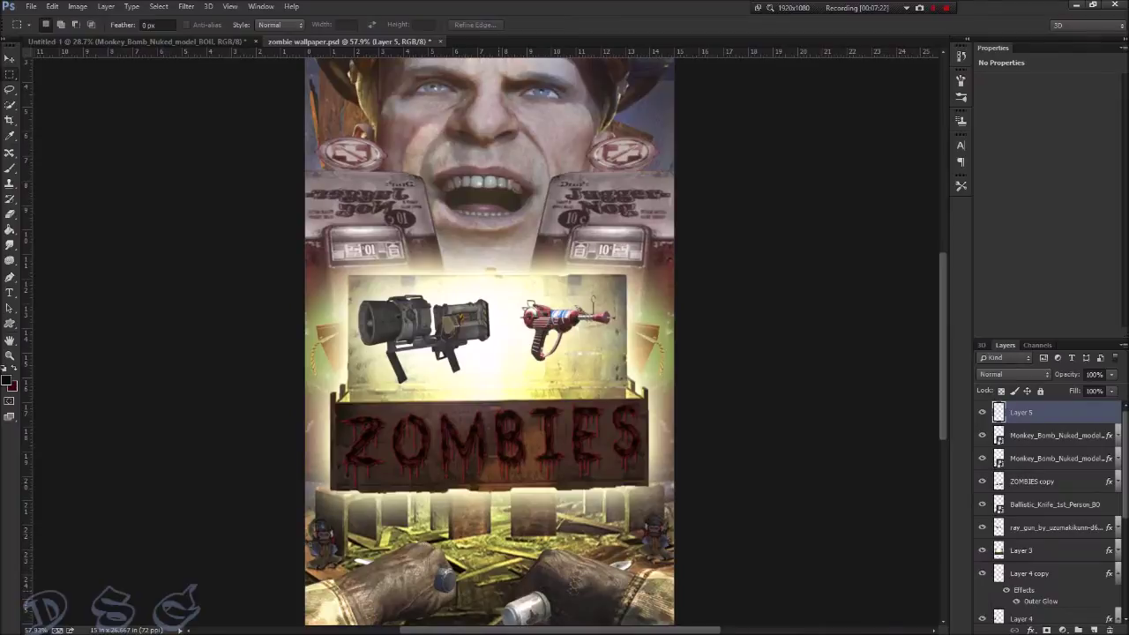
scroll(314, 573, up, 3)
scroll(313, 573, up, 3)
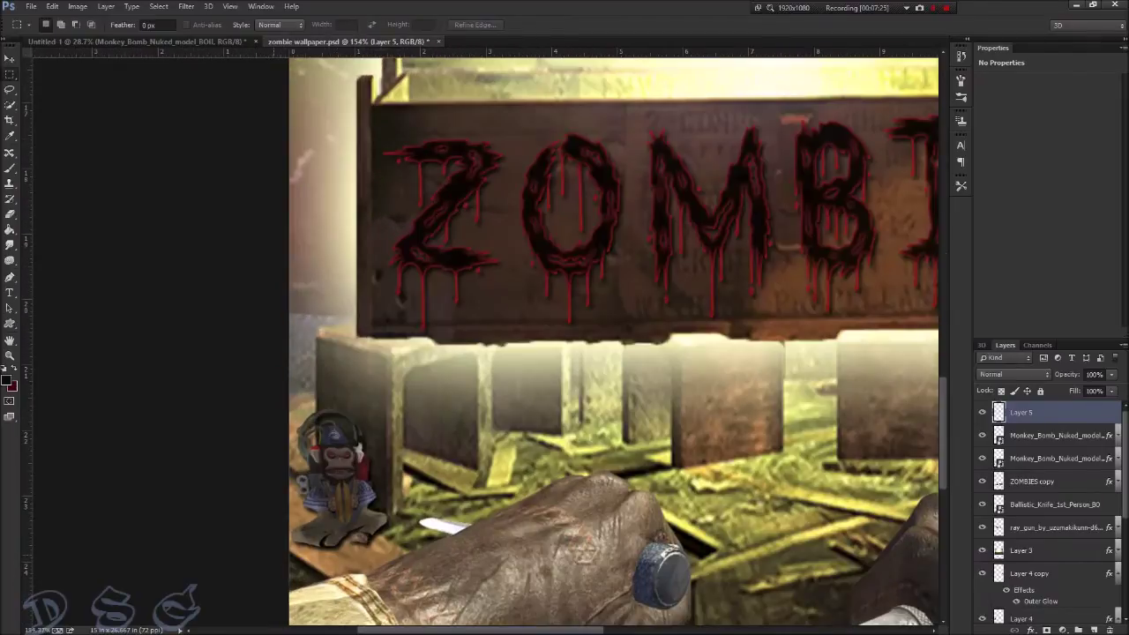
Shrink the 10% brush to 8 px and paint faint shadows beneath and left of the left monkey bomb.
key(b)
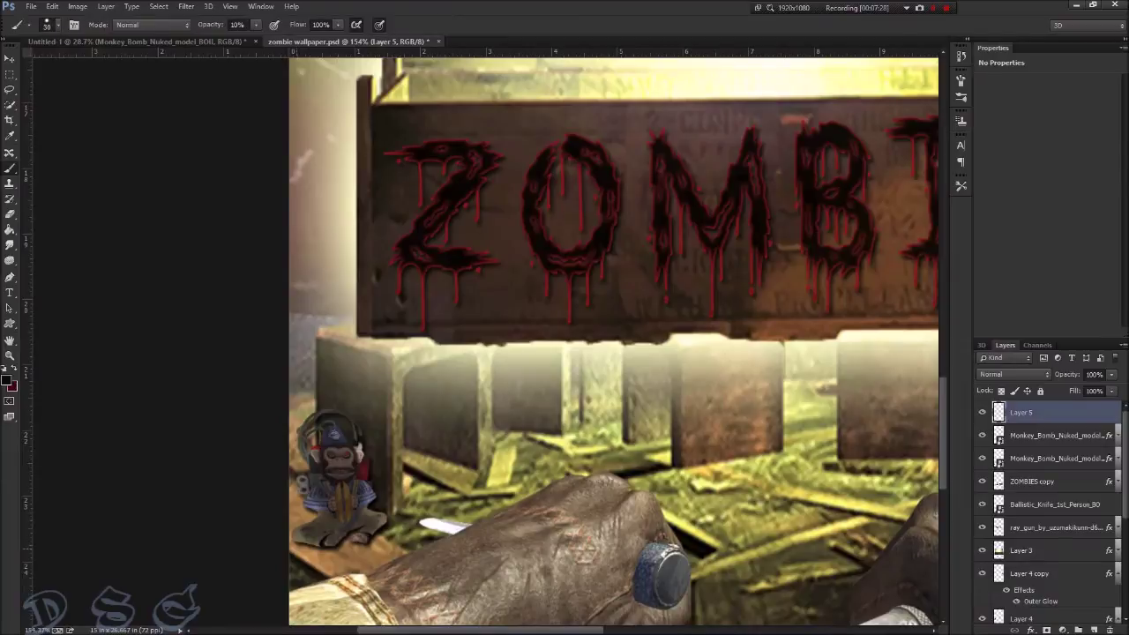
key(bracketleft)
key(bracketleft)
key(bracketleft)
drag(378, 539, 387, 541)
mouse_move(291, 529)
mouse_down()
mouse_move(304, 526)
mouse_move(292, 494)
mouse_up()
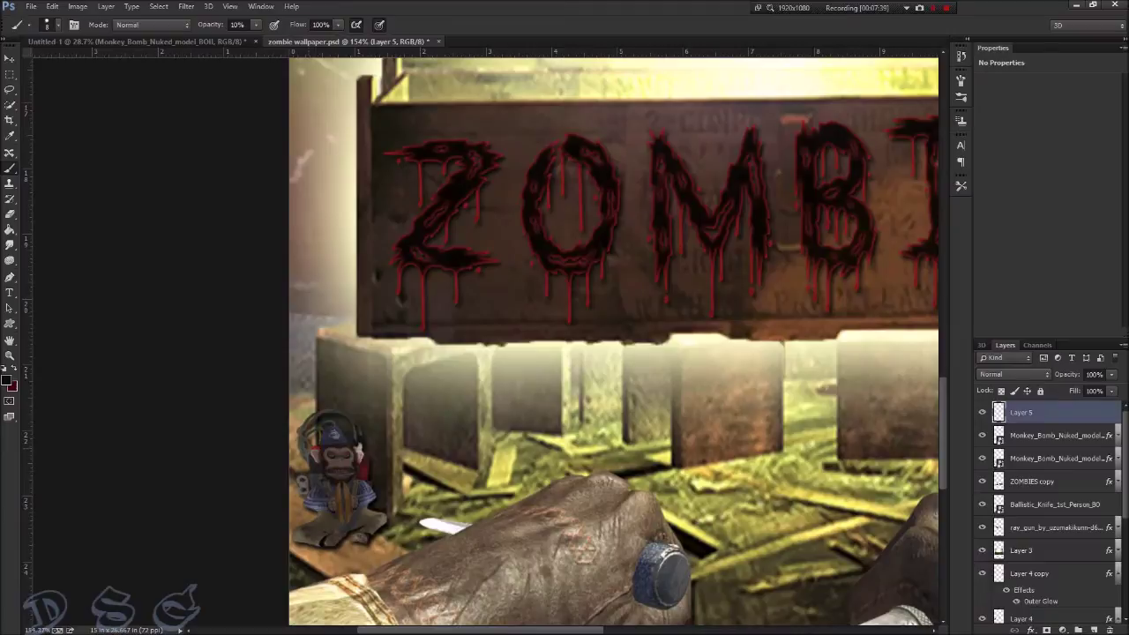
drag(291, 551, 313, 513)
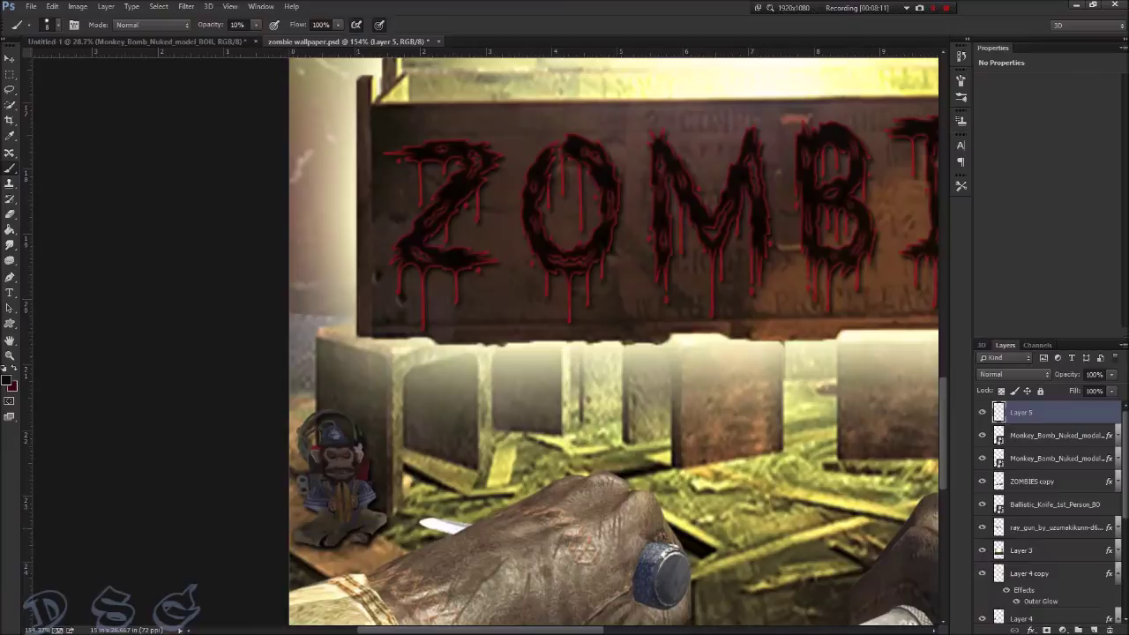
scroll(583, 493, down, 3)
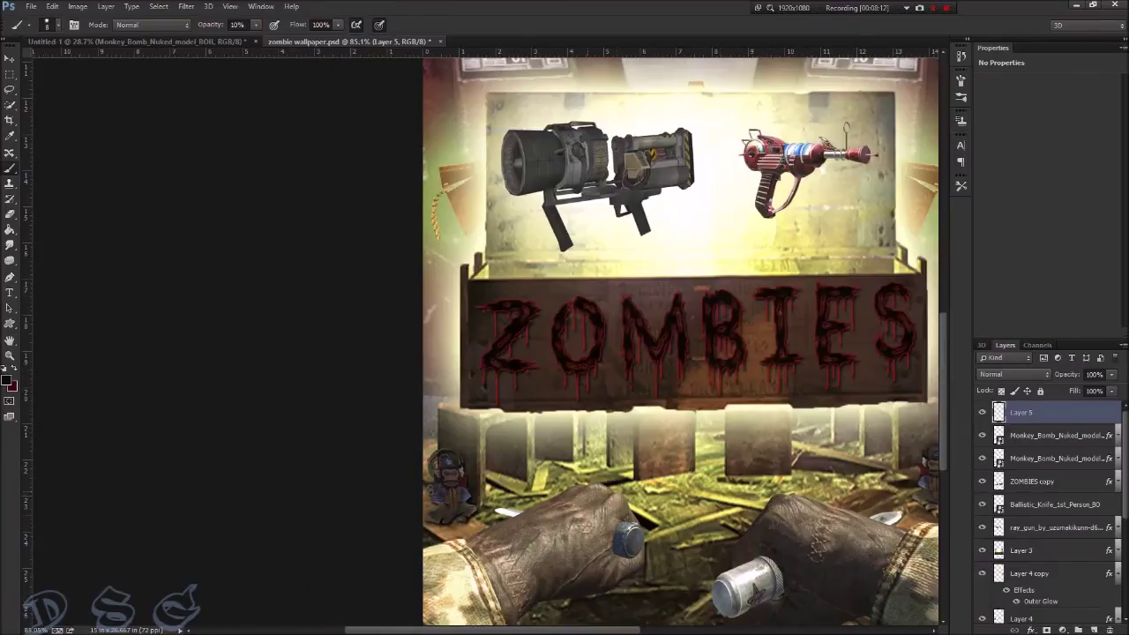
Zoom in and dab faint dark shading at the right monkey bomb's feet, right side and left edge.
scroll(851, 574, down, 2)
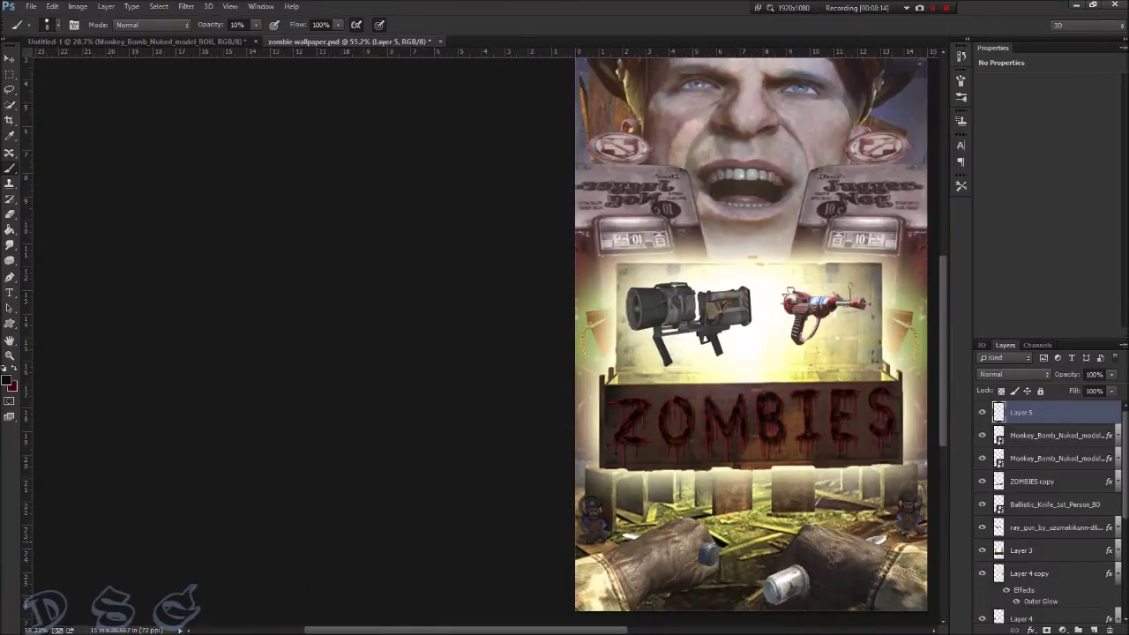
scroll(917, 529, up, 3)
scroll(918, 529, up, 3)
scroll(917, 530, up, 2)
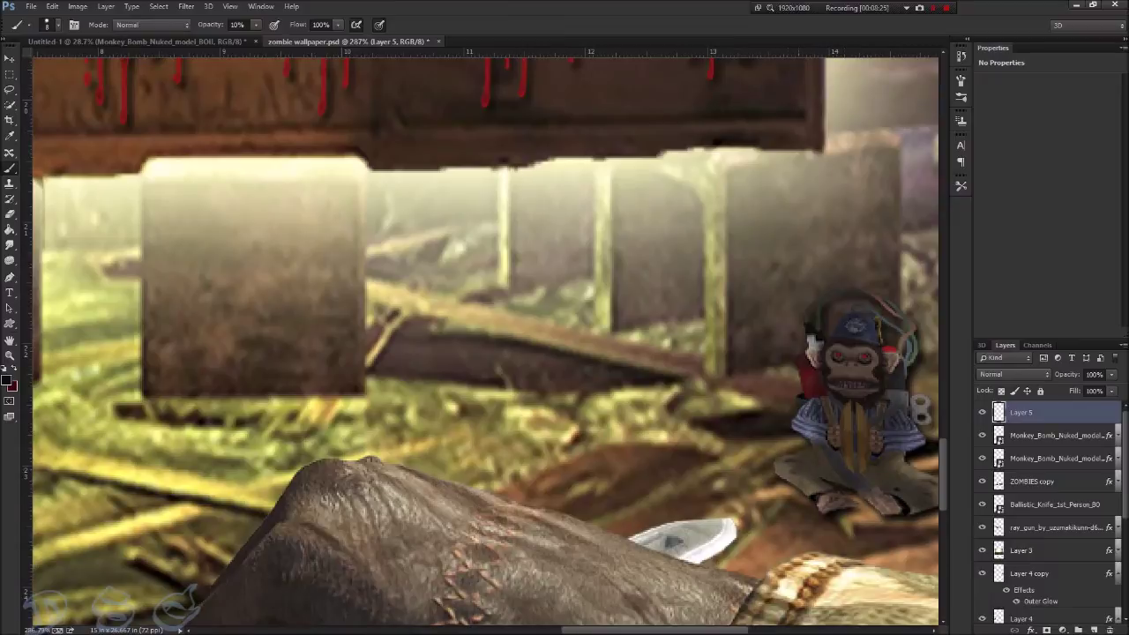
click(866, 514)
drag(914, 469, 935, 467)
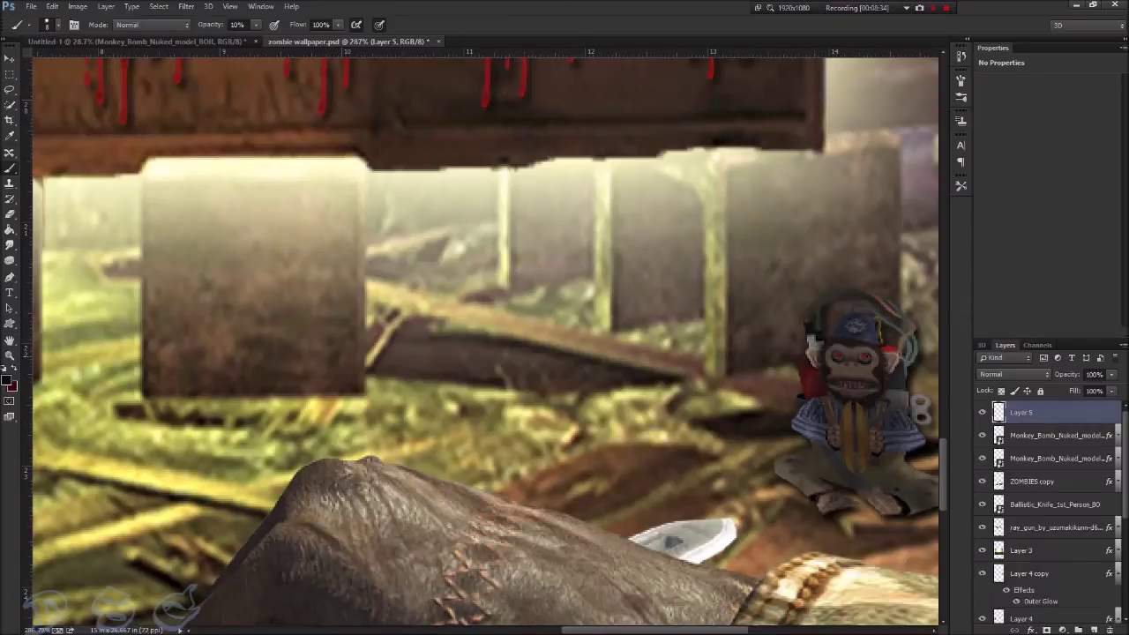
drag(812, 347, 808, 338)
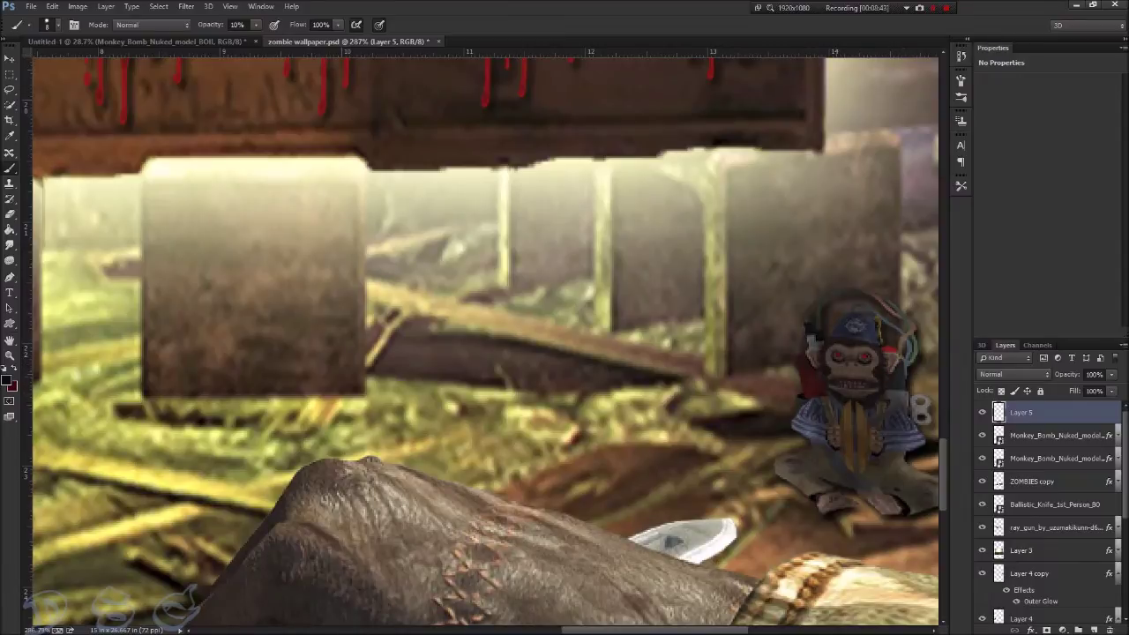
scroll(624, 414, down, 3)
scroll(624, 414, down, 2)
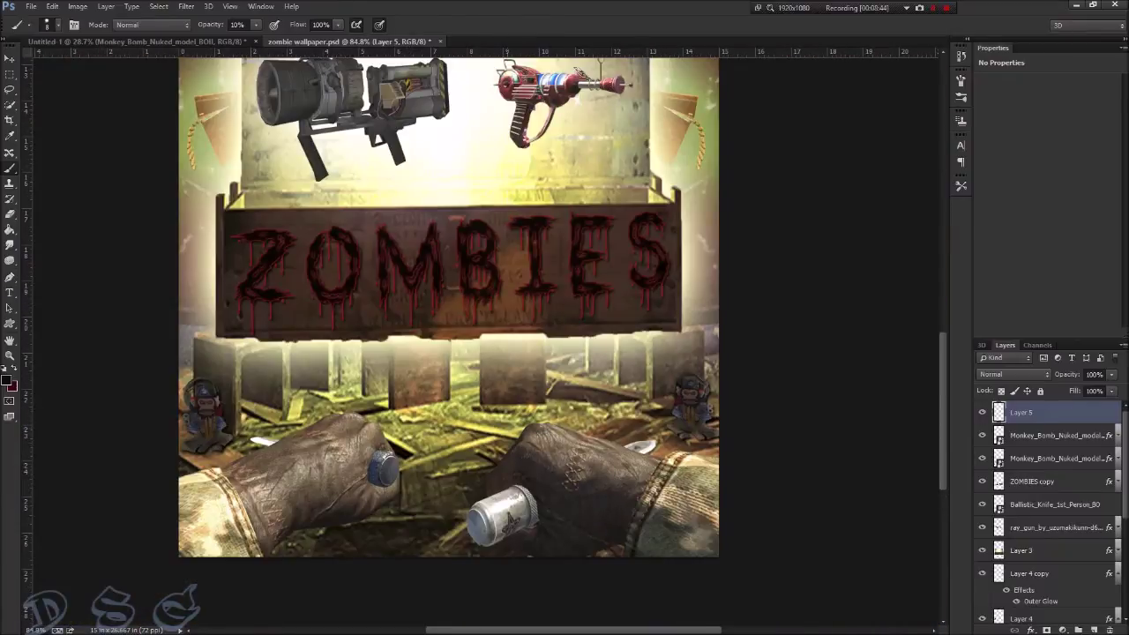
scroll(201, 410, up, 3)
scroll(201, 410, up, 3)
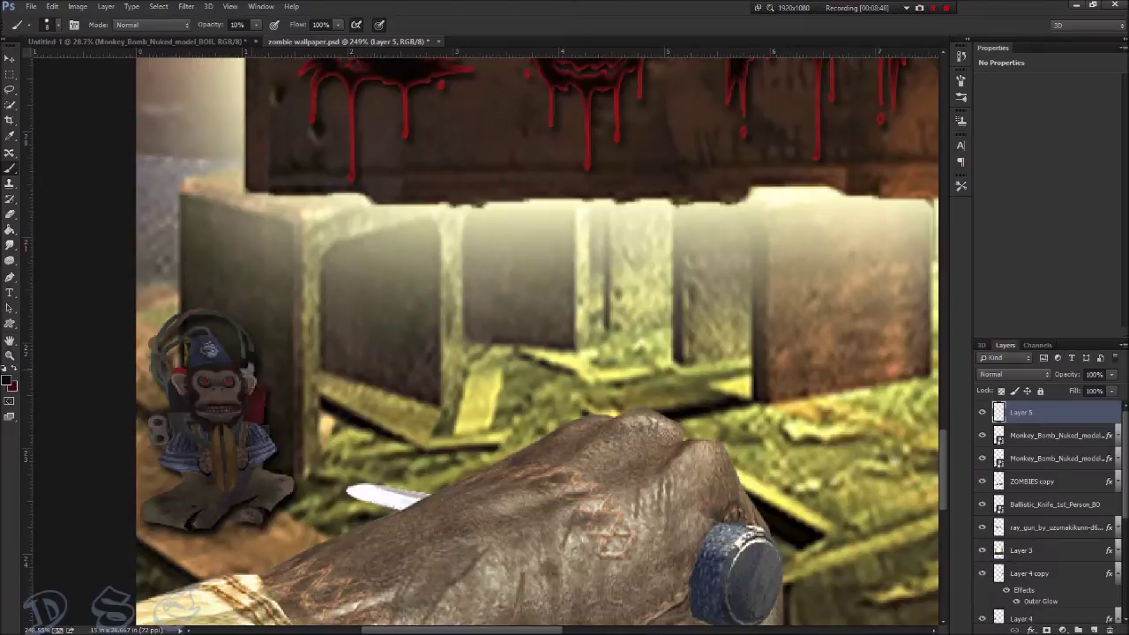
scroll(202, 410, down, 3)
scroll(201, 411, down, 2)
scroll(201, 410, down, 2)
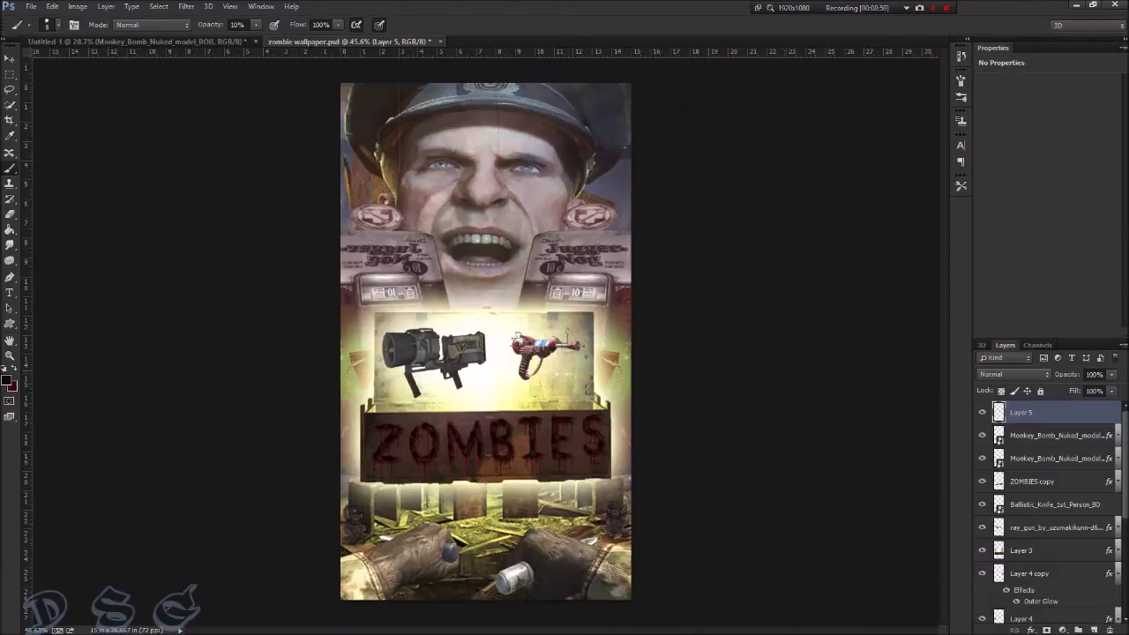
scroll(614, 536, up, 2)
scroll(614, 535, up, 2)
scroll(614, 536, up, 2)
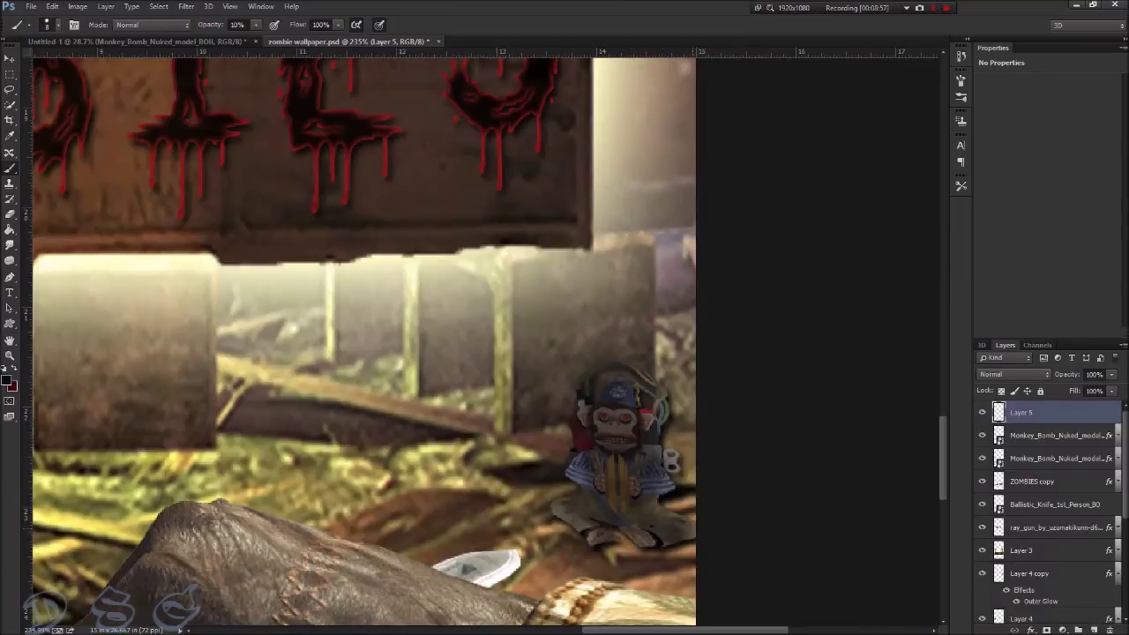
scroll(614, 535, down, 3)
scroll(614, 535, down, 3)
scroll(473, 471, up, 2)
scroll(472, 471, up, 2)
scroll(472, 471, up, 2)
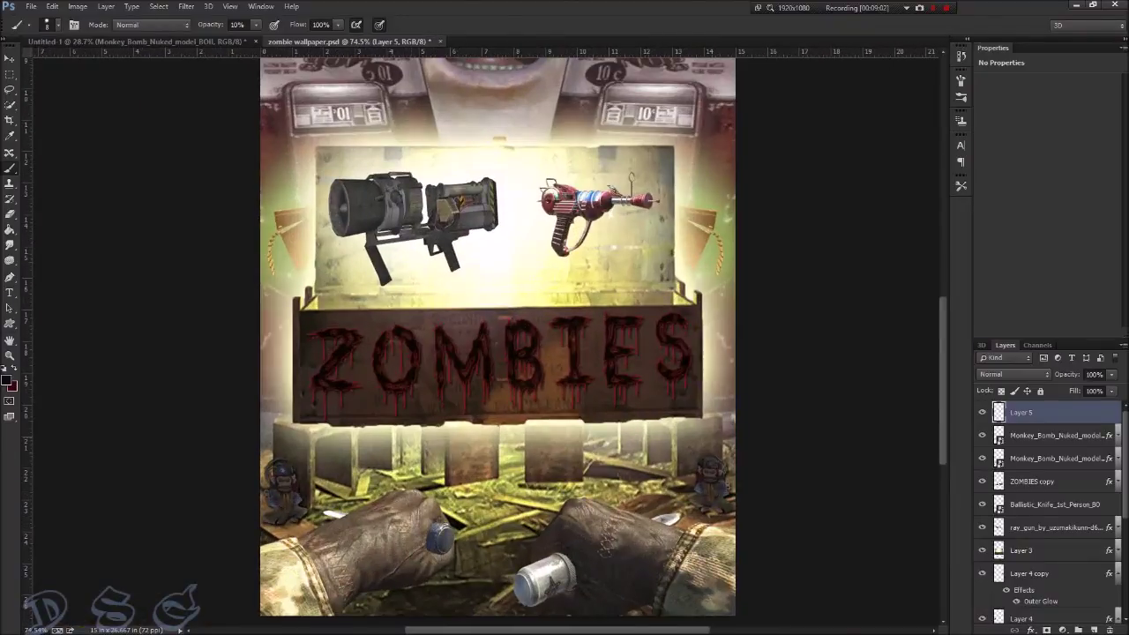
scroll(396, 450, up, 2)
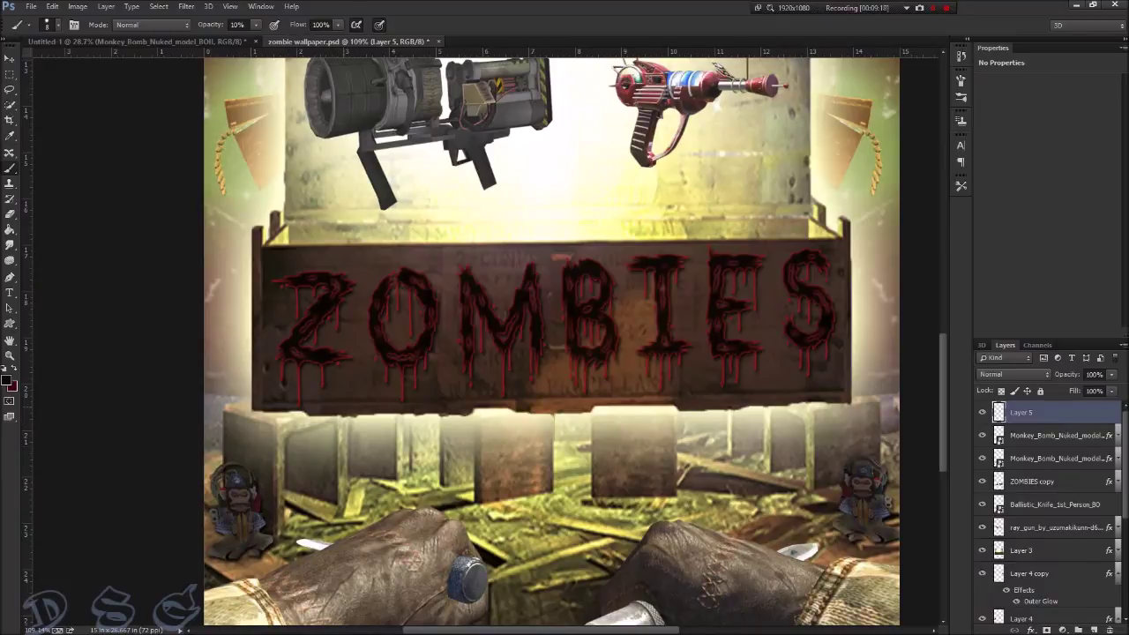
Shade the gaps between the stone blocks, undoing the two strokes that came out too dark.
mouse_move(354, 418)
mouse_down()
mouse_move(367, 456)
mouse_move(410, 467)
mouse_up()
mouse_move(392, 415)
mouse_down()
mouse_move(404, 441)
mouse_move(373, 420)
mouse_move(359, 421)
mouse_move(370, 441)
mouse_move(357, 435)
mouse_move(390, 439)
mouse_up()
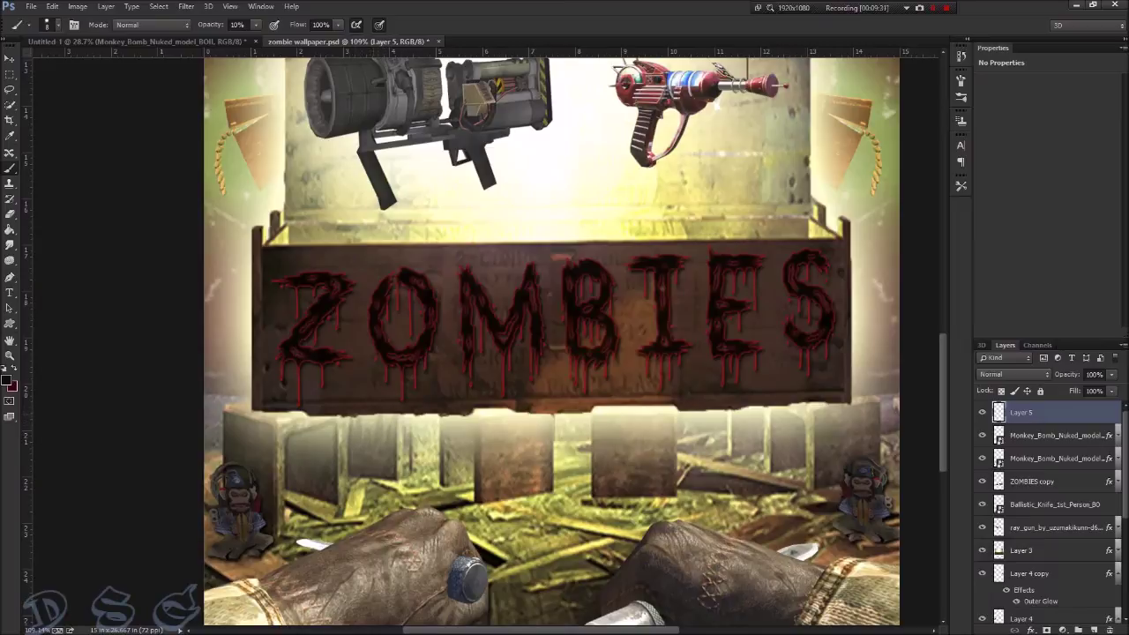
mouse_move(365, 432)
mouse_down()
mouse_move(363, 417)
mouse_move(359, 439)
mouse_move(394, 441)
mouse_move(348, 453)
mouse_up()
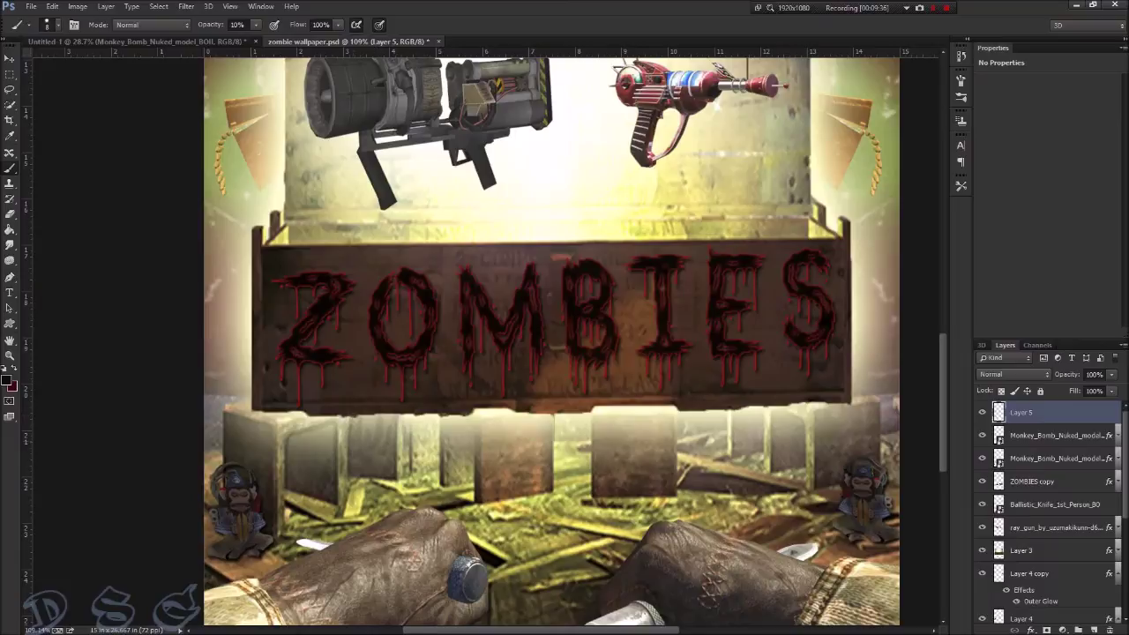
drag(399, 442, 400, 454)
key(ctrl+alt+z)
key(ctrl+alt+z)
key(ctrl+alt+z)
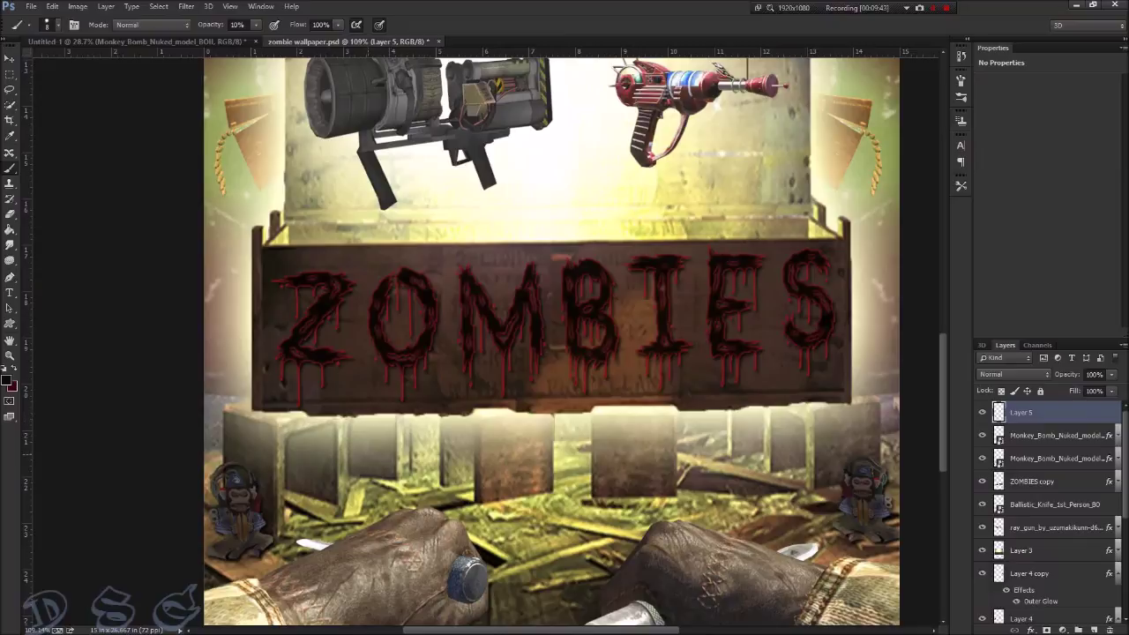
key(ctrl+alt+z)
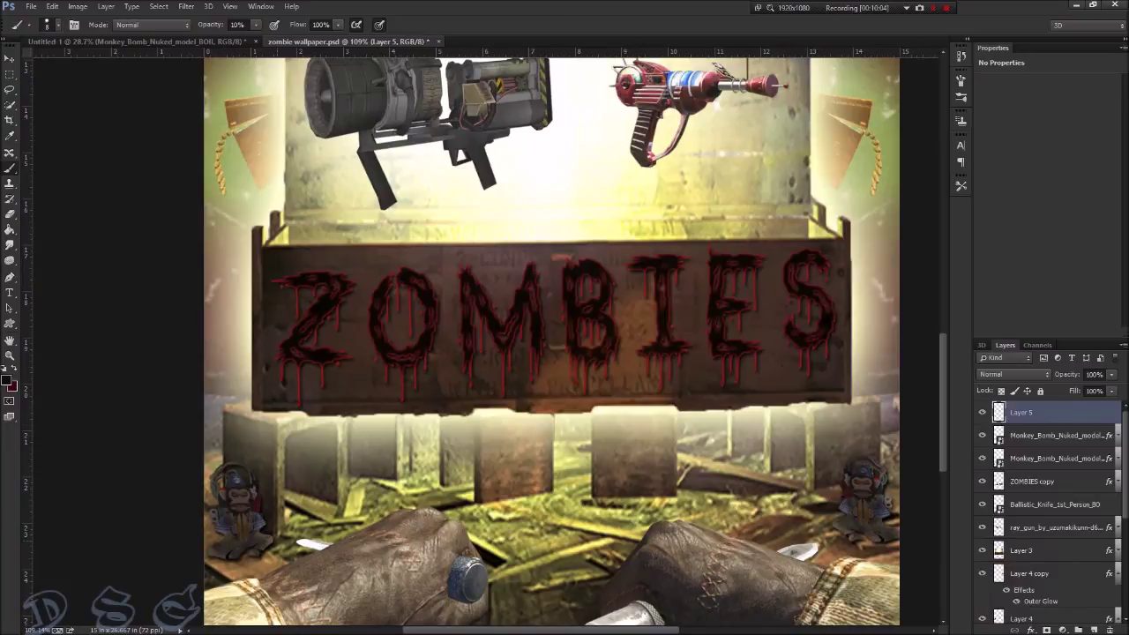
Brush a soft shadow along the crate's lower edge and darken a patch of debris.
drag(296, 427, 330, 424)
drag(333, 427, 338, 430)
drag(318, 505, 330, 503)
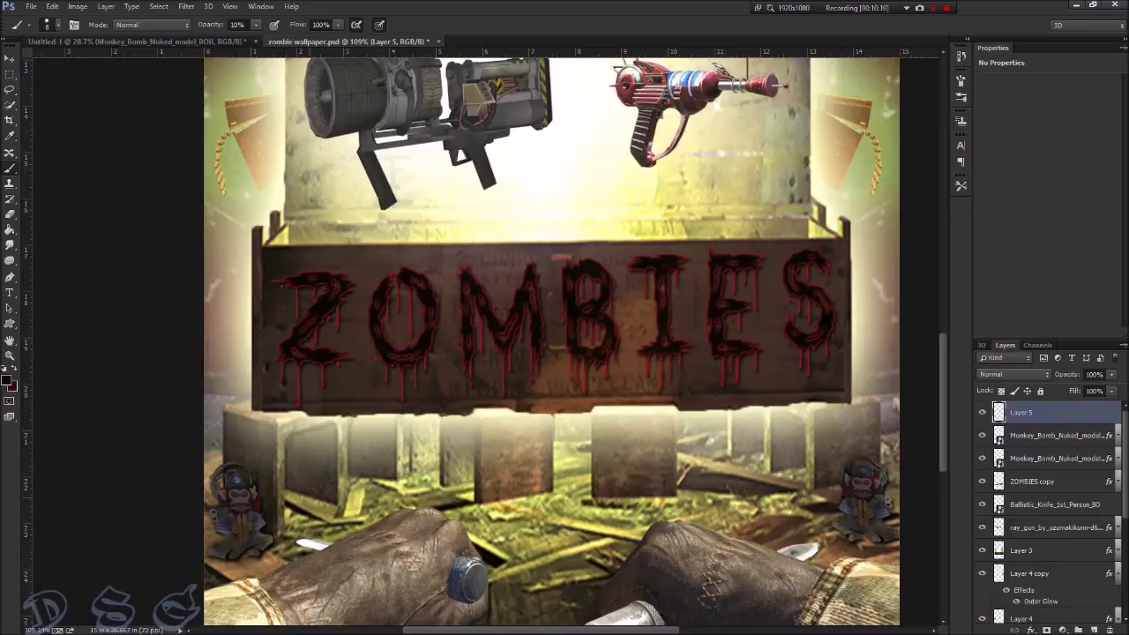
scroll(489, 446, down, 3)
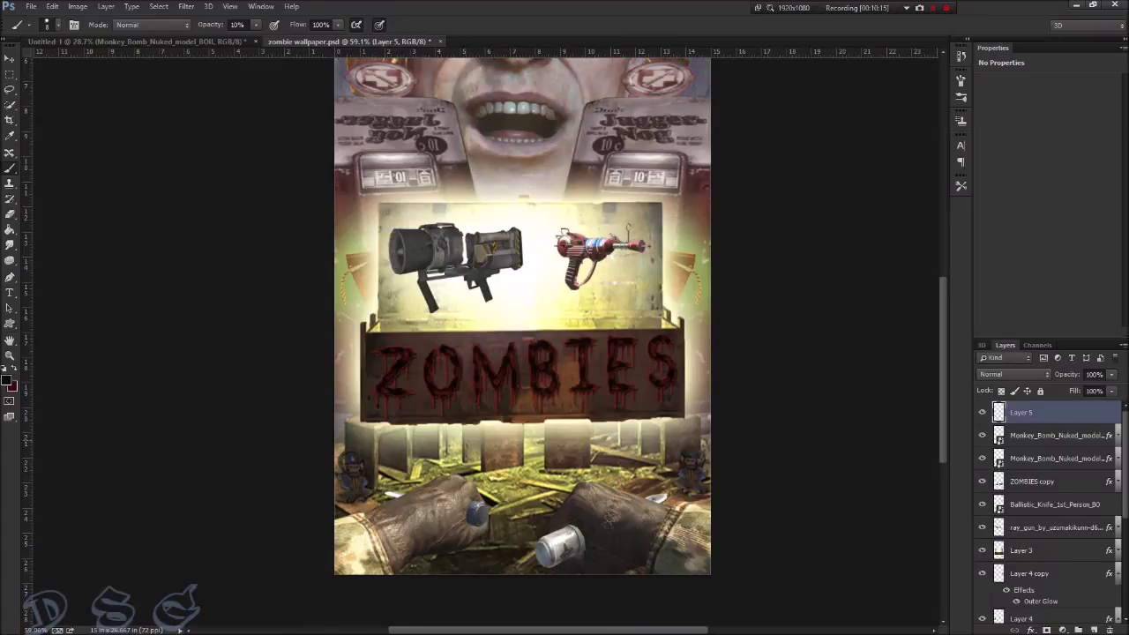
At 50% zoom, brush one faint shadow stroke beneath the ZOMBIES box.
scroll(443, 458, down, 3)
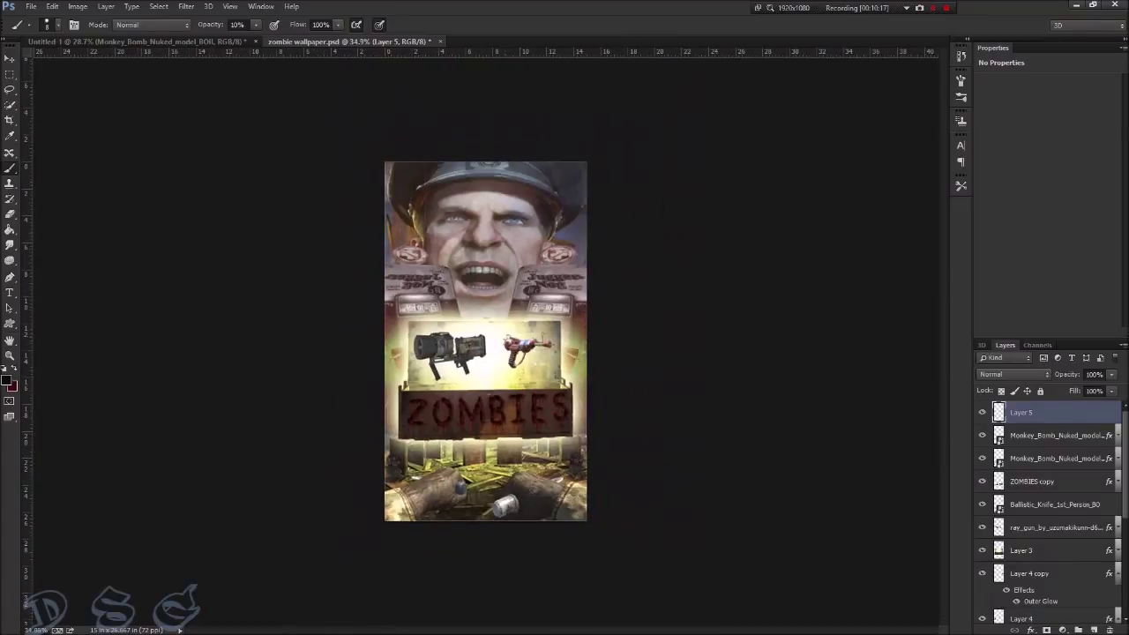
scroll(441, 397, up, 3)
scroll(476, 379, down, 3)
key(ctrl+plus)
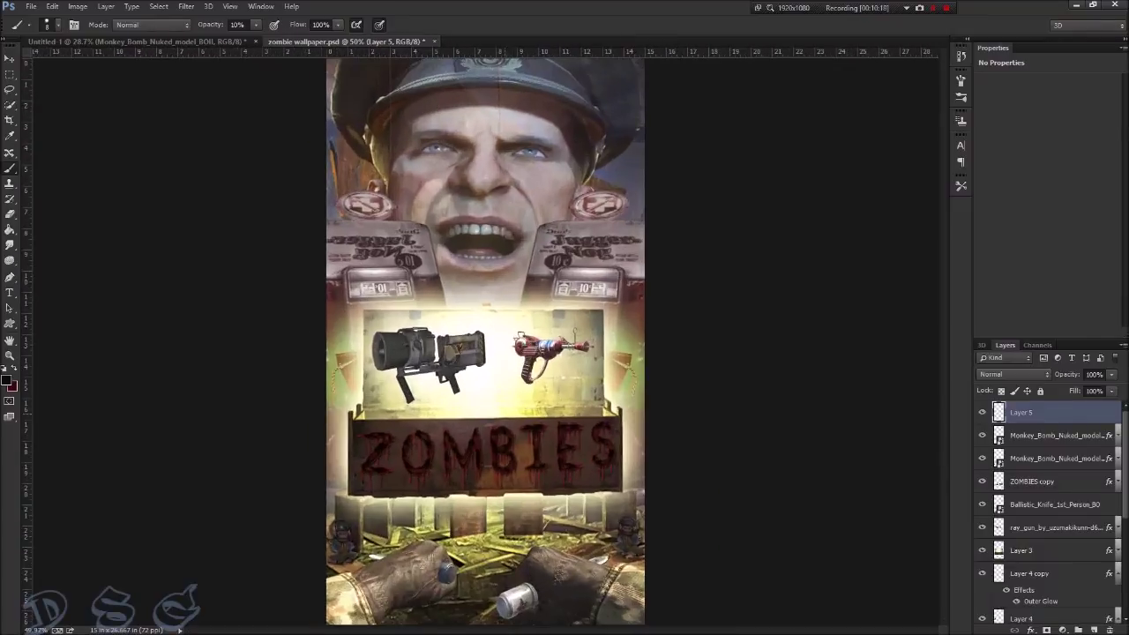
scroll(483, 344, up, 2)
scroll(483, 344, down, 2)
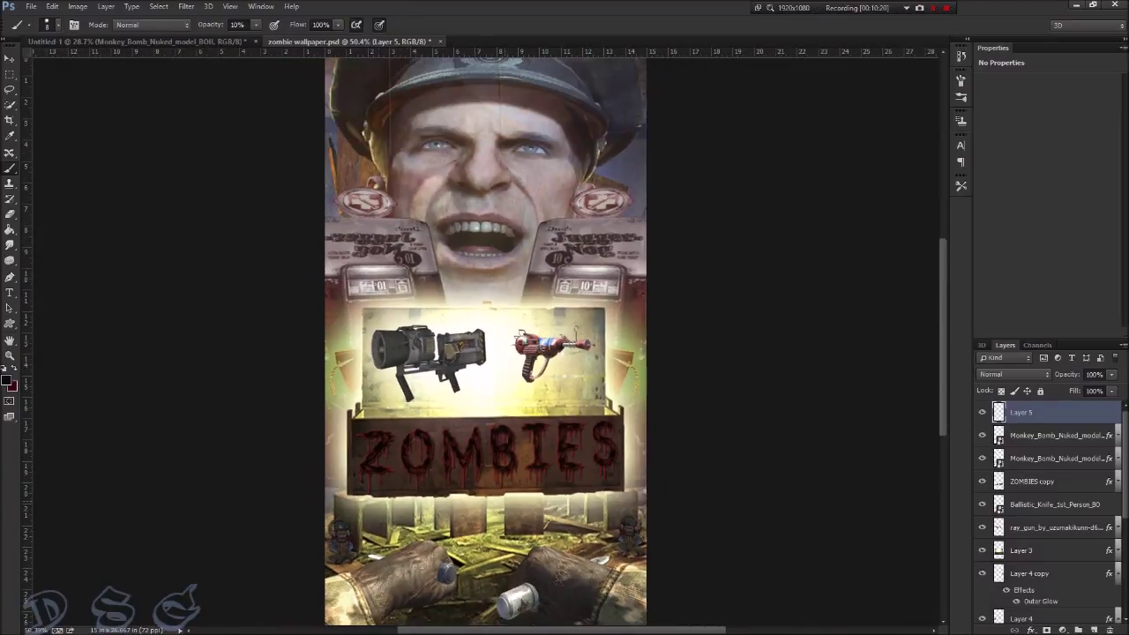
scroll(484, 344, up, 1)
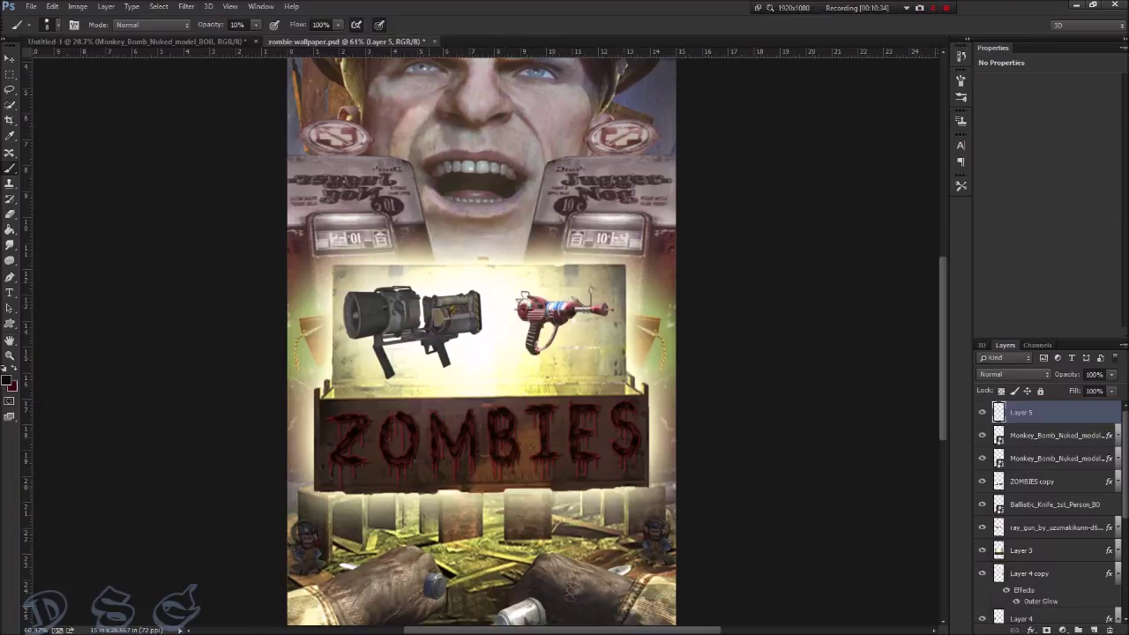
drag(459, 495, 316, 493)
Zoom out to review the whole wallpaper, leaving the pasteboard colour unchanged.
scroll(482, 340, down, 3)
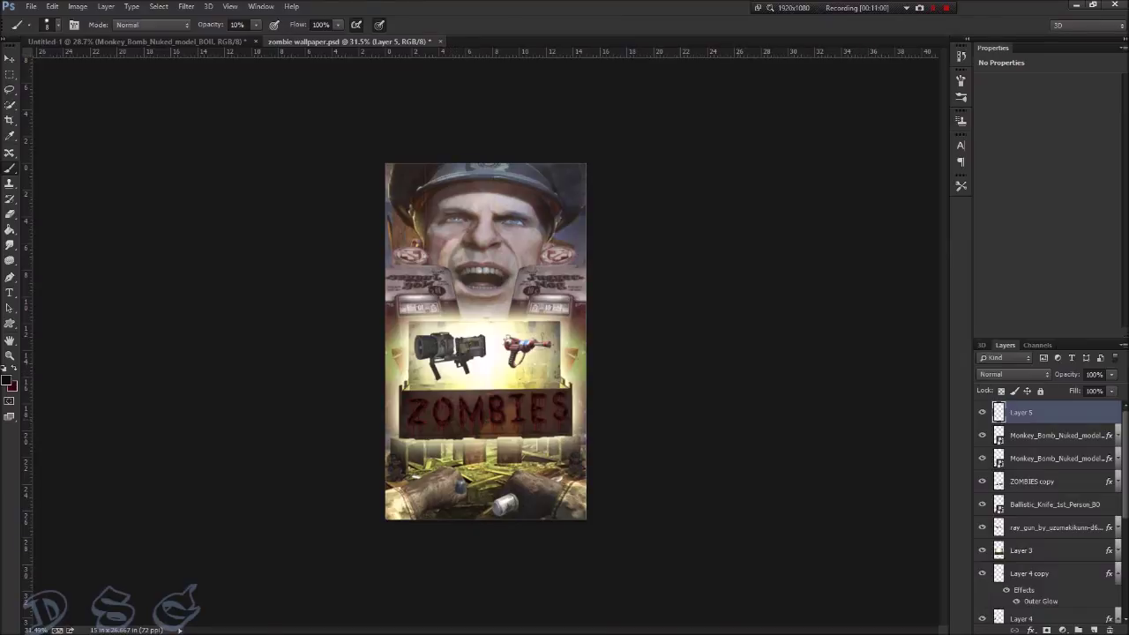
right_click(739, 422)
key(Escape)
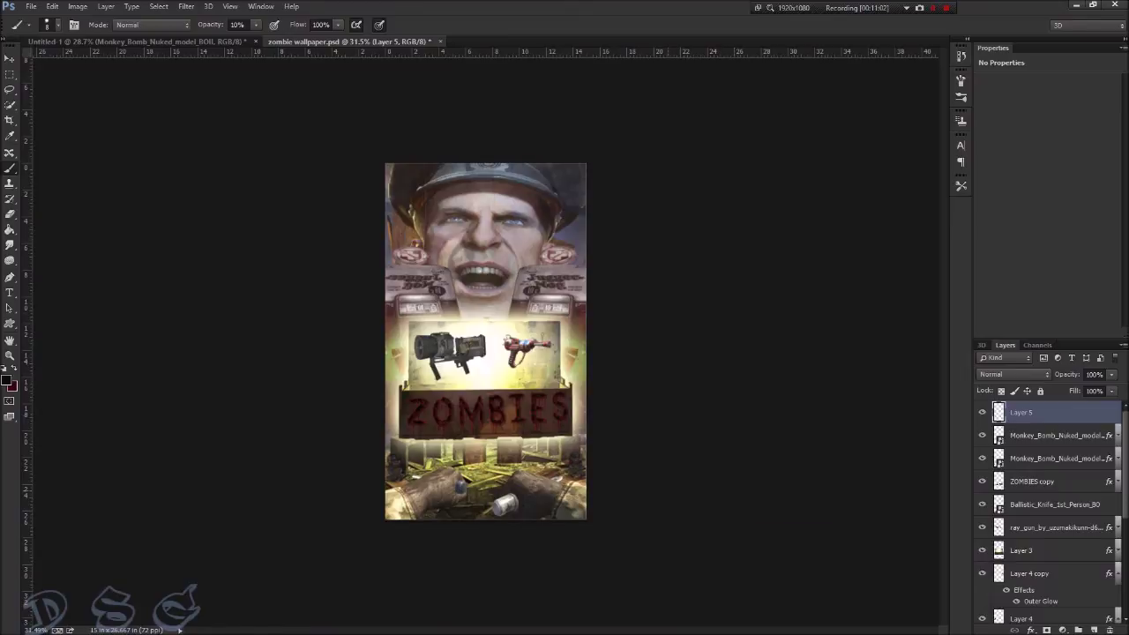